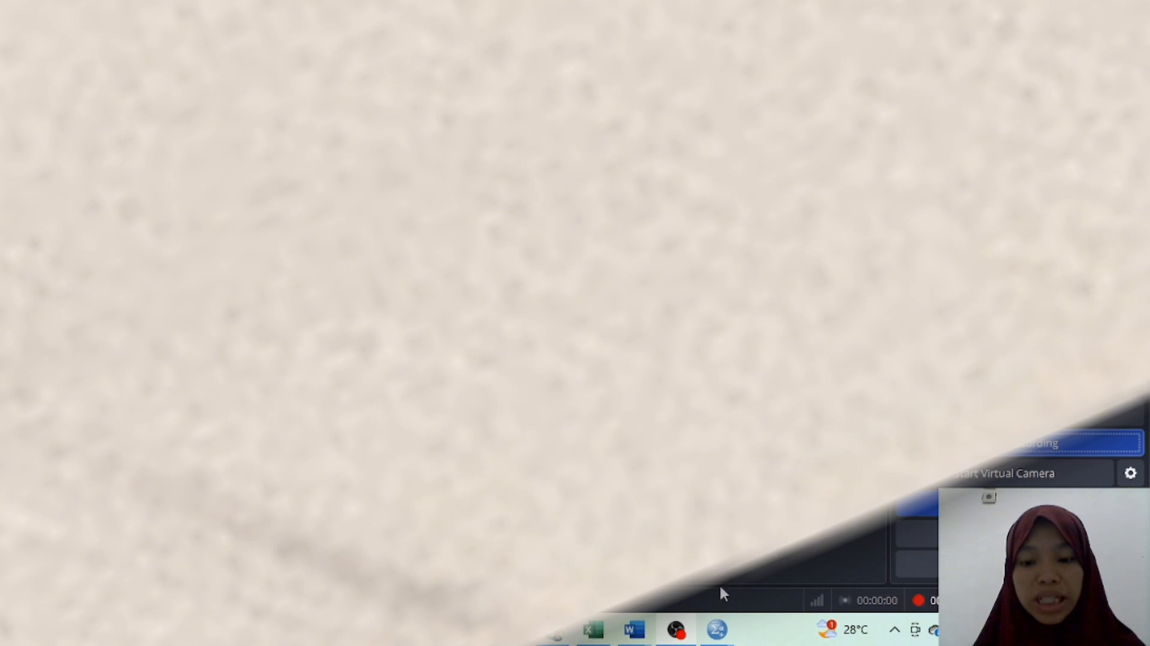
Step: Switch to Document2 in Word and read the explanation of the normality test and its significance criteria
{"action": "mouse_move", "coordinate": [639, 633]}
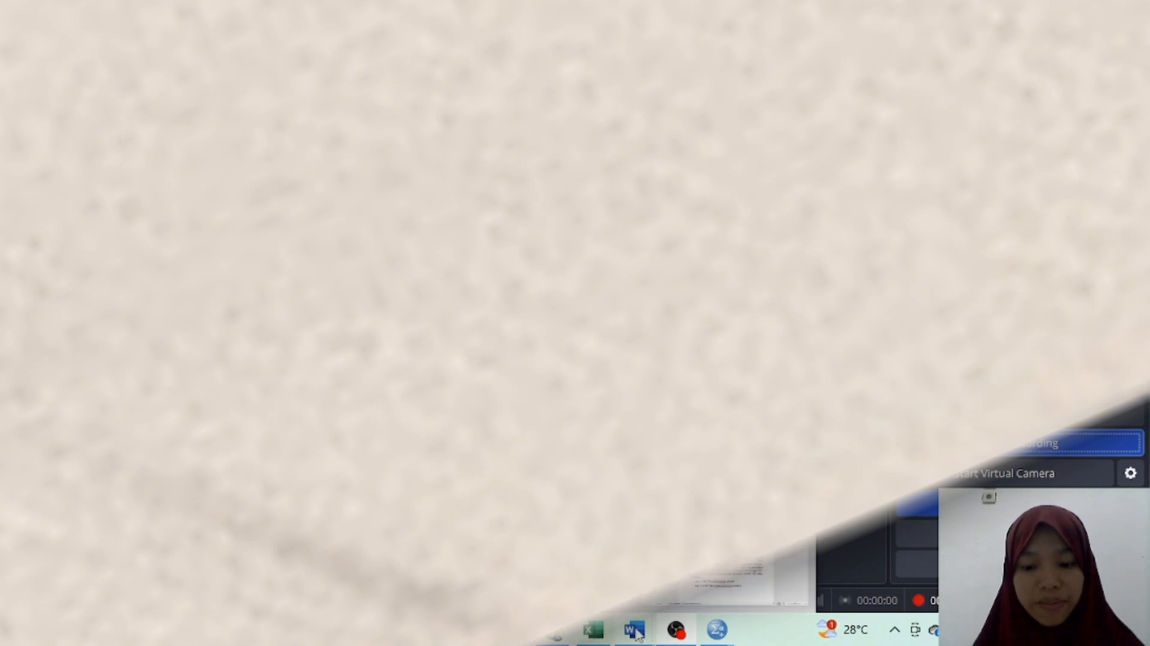
{"action": "left_click", "coordinate": [697, 591]}
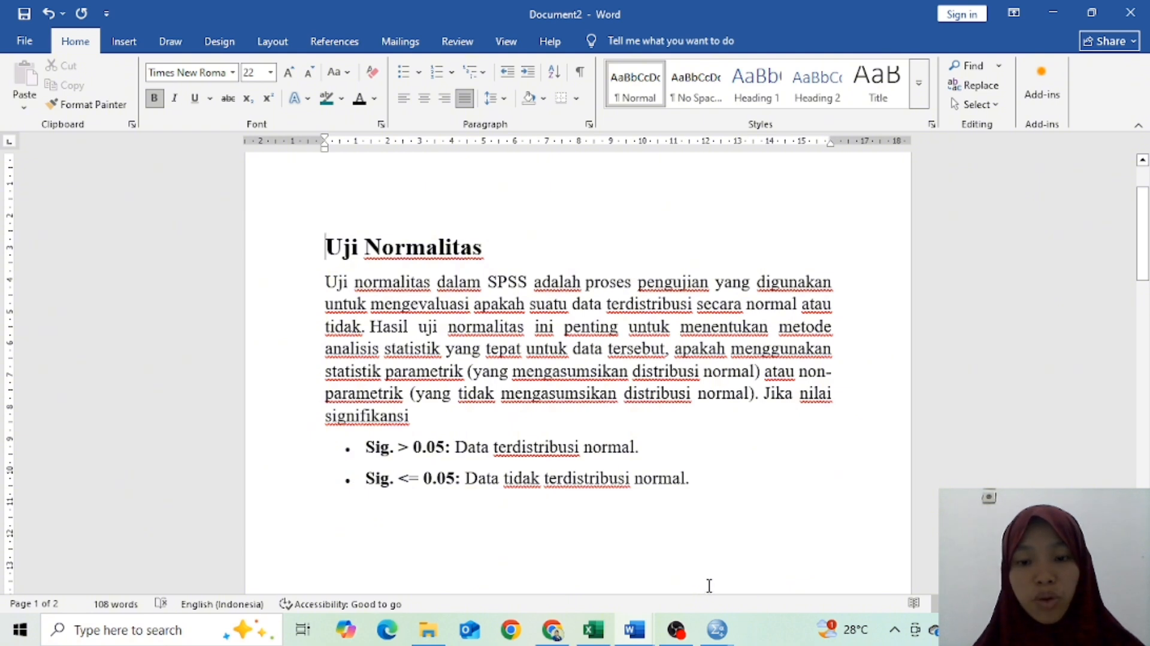
Step: Switch to the empty SPSS data editor, and from there to the Data Nilai KLS 3 workbook in Excel
{"action": "mouse_move", "coordinate": [718, 629]}
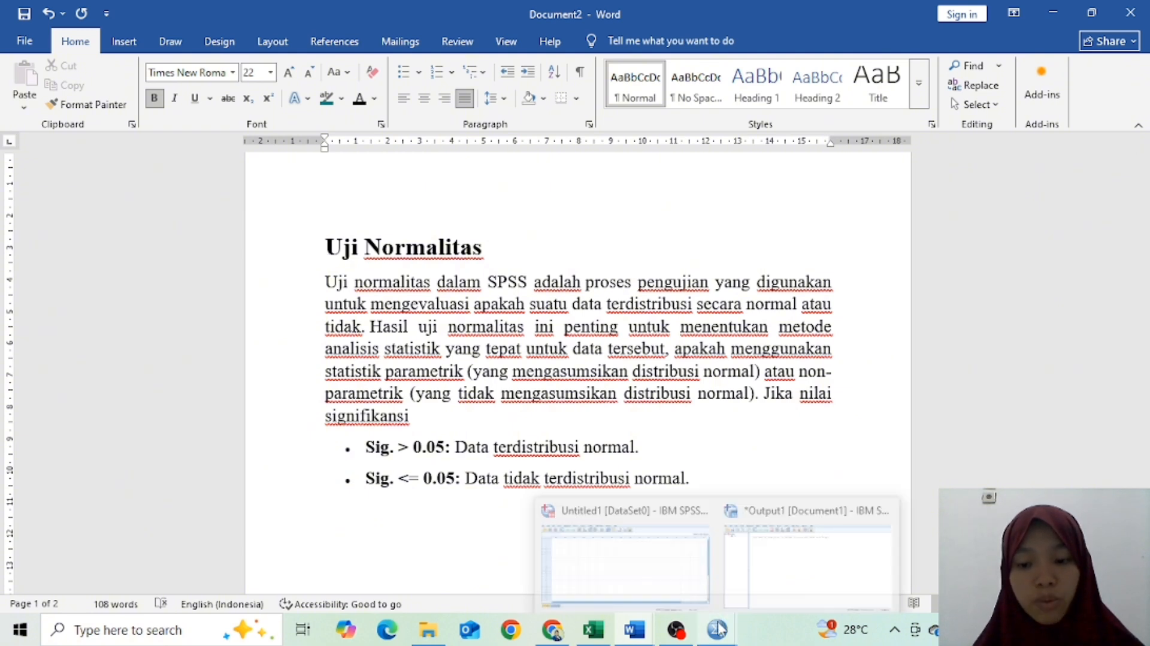
{"action": "left_click", "coordinate": [670, 579]}
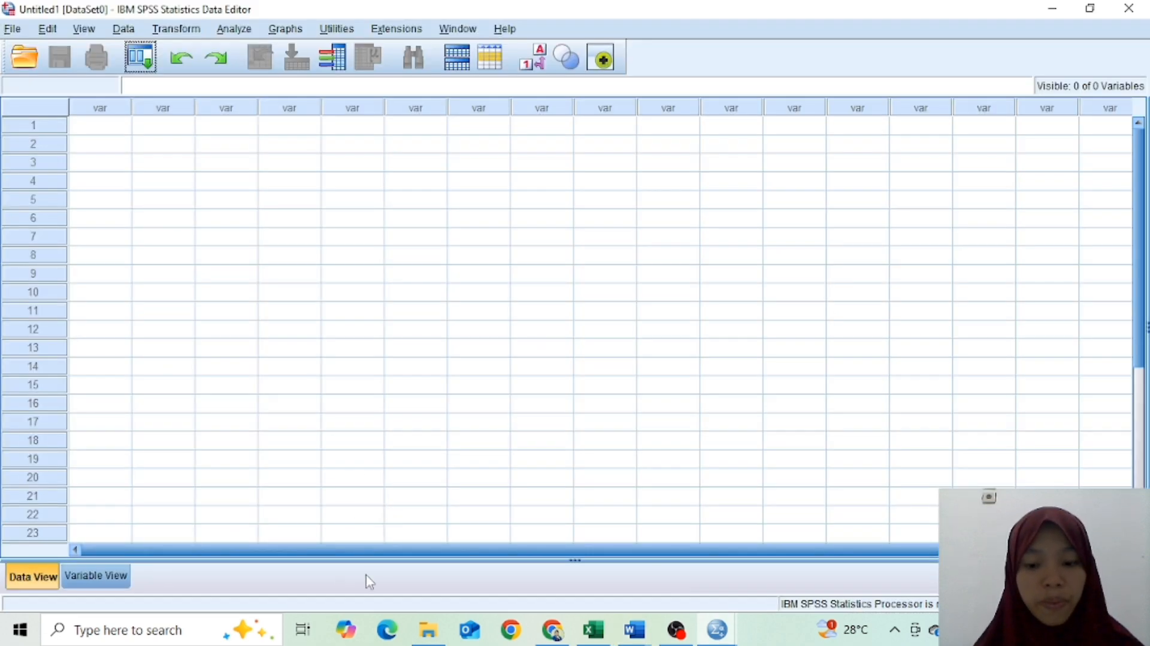
{"action": "mouse_move", "coordinate": [631, 636]}
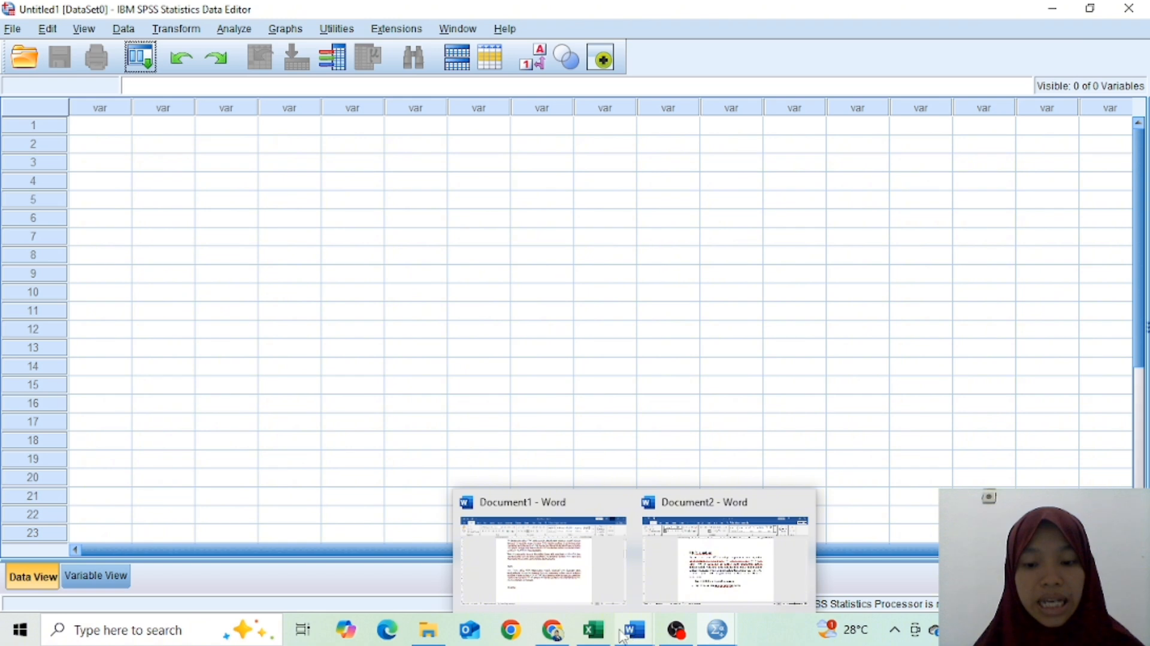
{"action": "mouse_move", "coordinate": [593, 631]}
{"action": "left_click", "coordinate": [599, 587]}
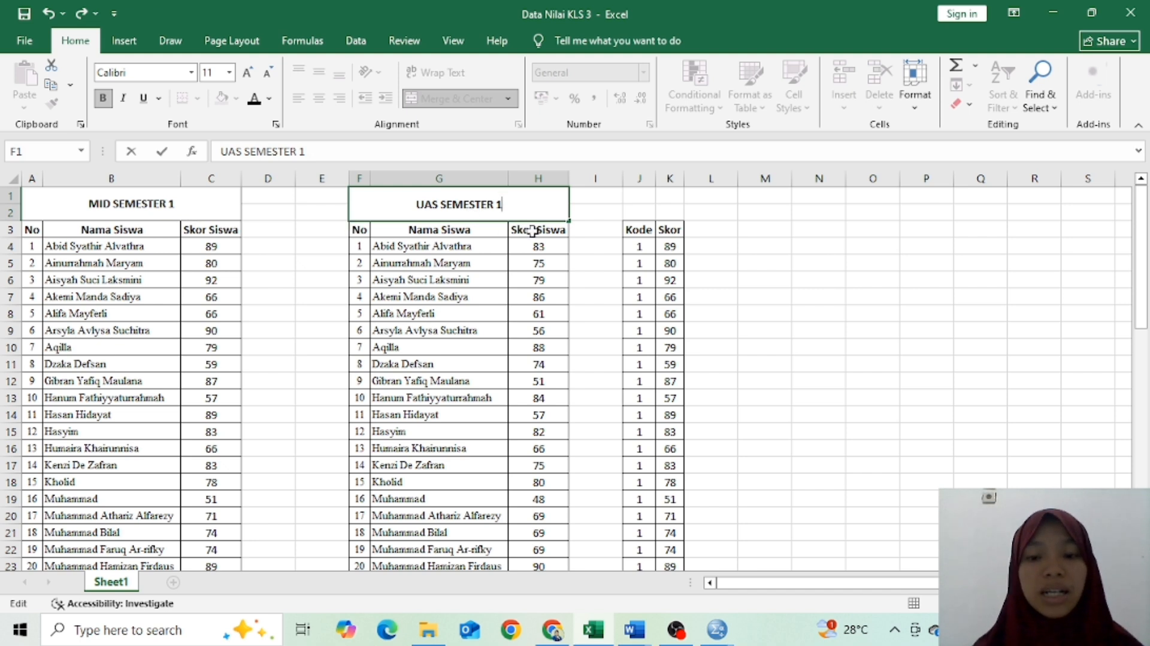
Step: Examine the Kode and Skor columns to see how the codes separate the mid-semester scores from the UAS scores
{"action": "left_click", "coordinate": [640, 249]}
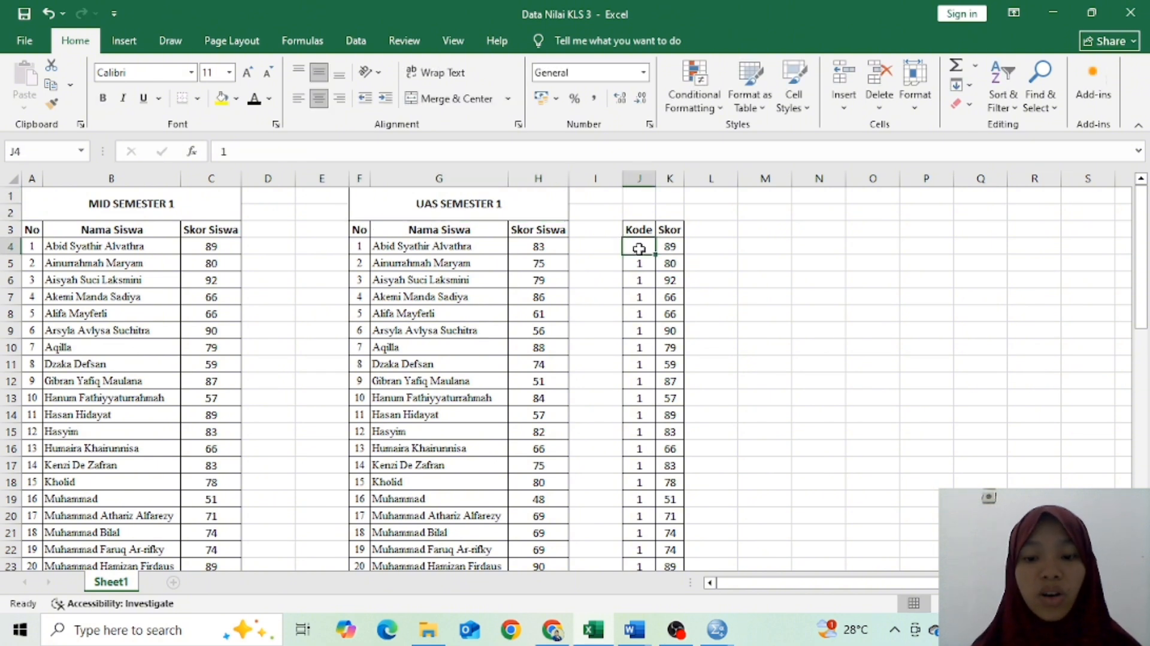
{"action": "left_click", "coordinate": [650, 502]}
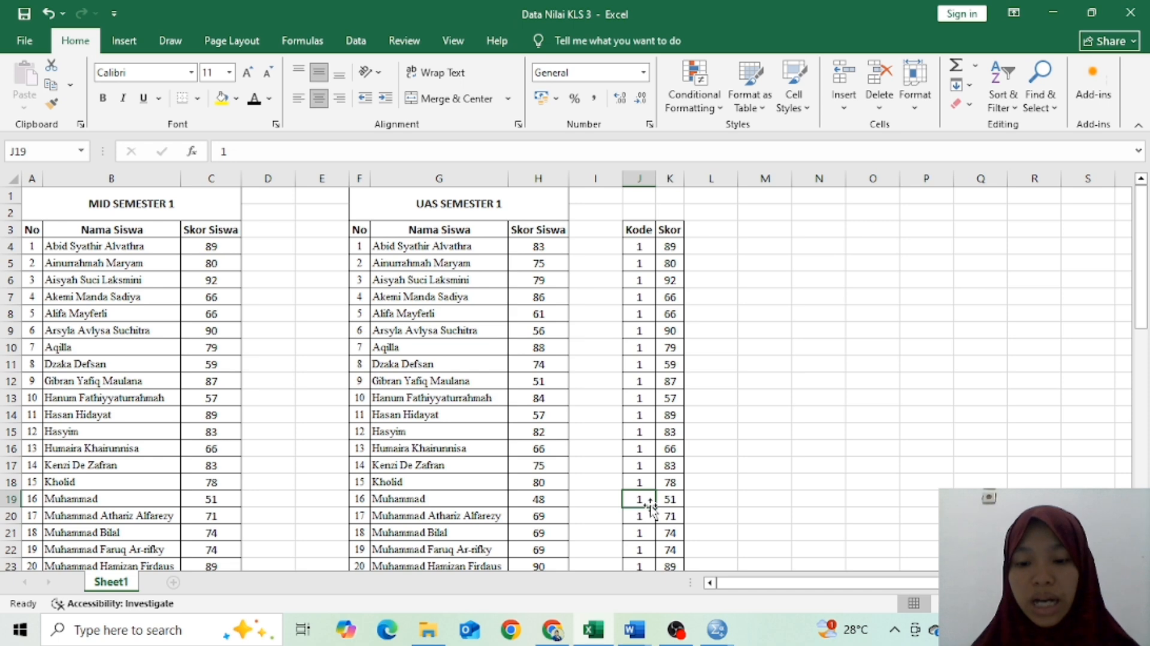
{"action": "key", "text": "Down"}
{"action": "key", "text": "Down"}
{"action": "key", "text": "Down"}
{"action": "key", "text": "Down"}
{"action": "key", "text": "Down"}
{"action": "key", "text": "Down"}
{"action": "key", "text": "Down"}
{"action": "key", "text": "Down"}
{"action": "key", "text": "Down"}
{"action": "key", "text": "Down"}
{"action": "key", "text": "Down"}
{"action": "key", "text": "Down"}
{"action": "key", "text": "Down"}
{"action": "key", "text": "Down"}
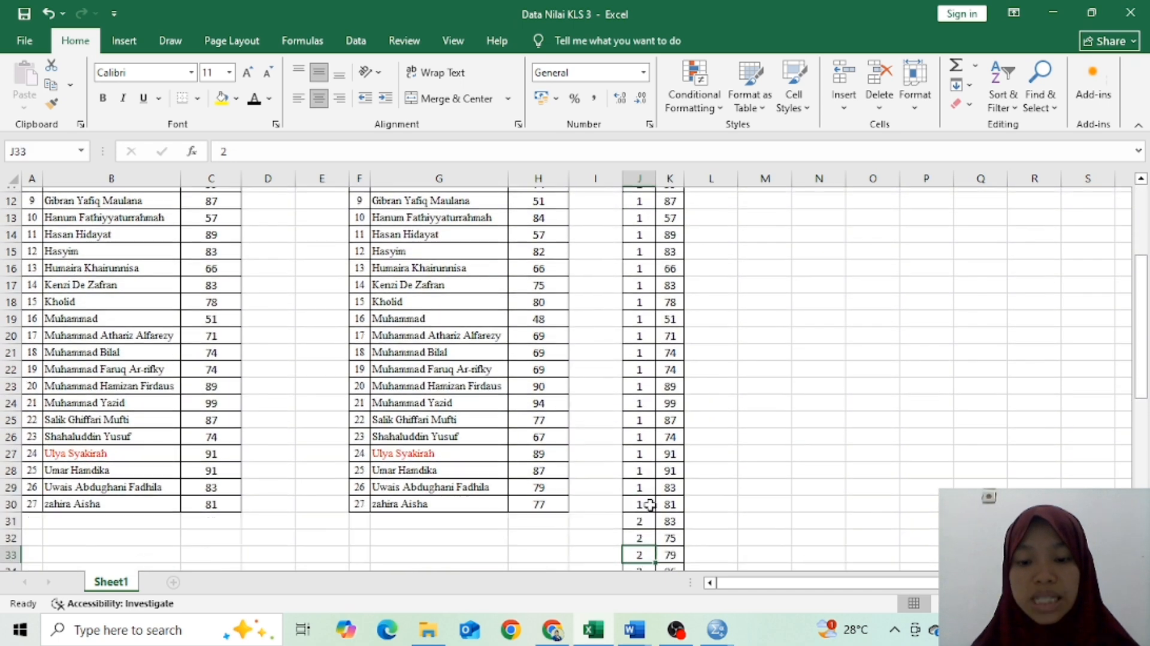
{"action": "key", "text": "Up"}
{"action": "key", "text": "Up"}
{"action": "key", "text": "Up"}
{"action": "key", "text": "Up"}
{"action": "key", "text": "Up"}
{"action": "key", "text": "Up"}
{"action": "key", "text": "Up"}
{"action": "key", "text": "Up"}
{"action": "key", "text": "Up"}
{"action": "key", "text": "Up"}
{"action": "key", "text": "Up"}
{"action": "key", "text": "Up"}
{"action": "key", "text": "Up"}
{"action": "key", "text": "Up"}
{"action": "key", "text": "Up"}
{"action": "key", "text": "Up"}
{"action": "key", "text": "Up"}
{"action": "key", "text": "Up"}
{"action": "key", "text": "Up"}
{"action": "key", "text": "Up"}
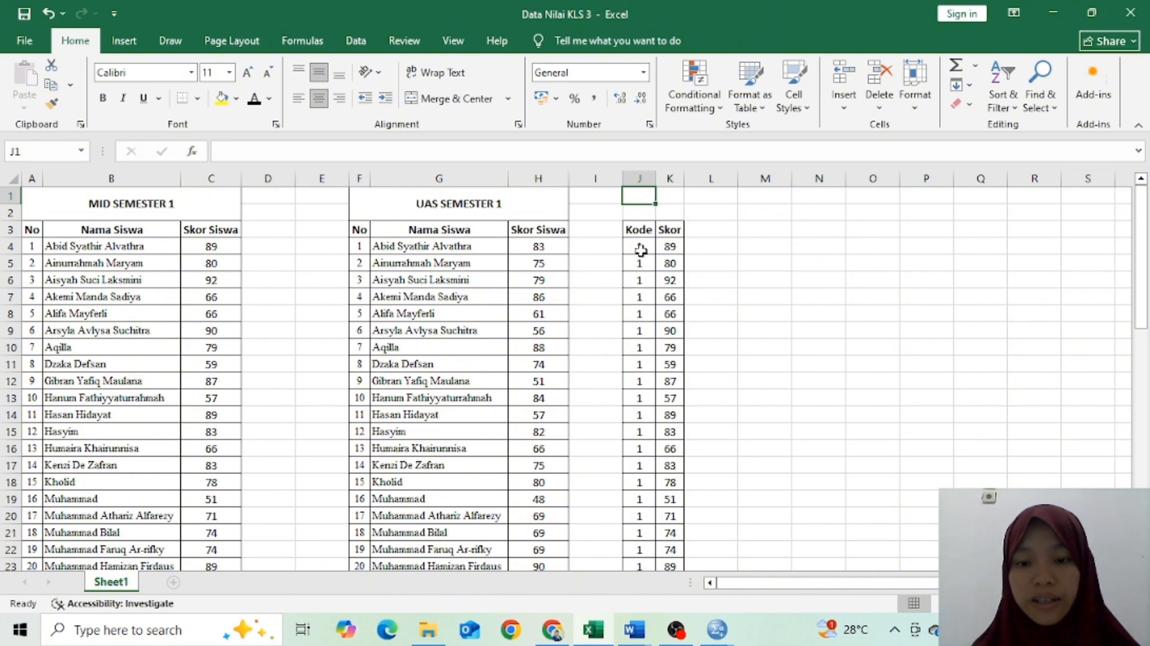
Step: Copy the Kode and Skor values in J4:K57 and paste them into the SPSS data editor starting at the first cell
{"action": "left_click_drag", "start_coordinate": [640, 251], "coordinate": [663, 533]}
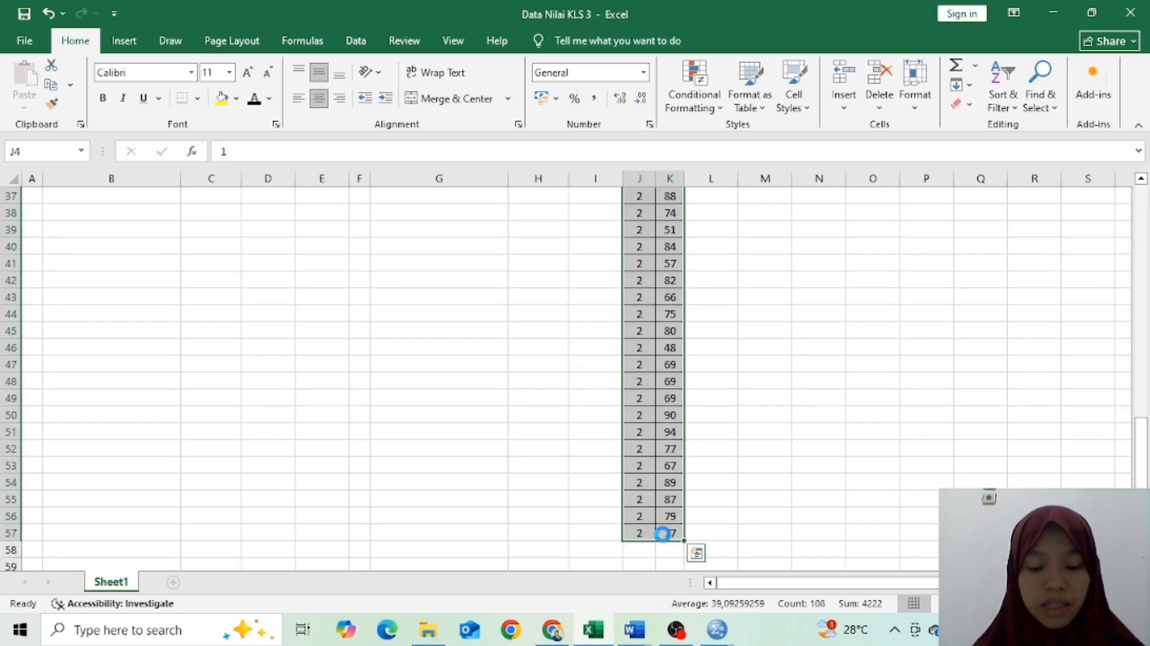
{"action": "key", "text": "ctrl+c"}
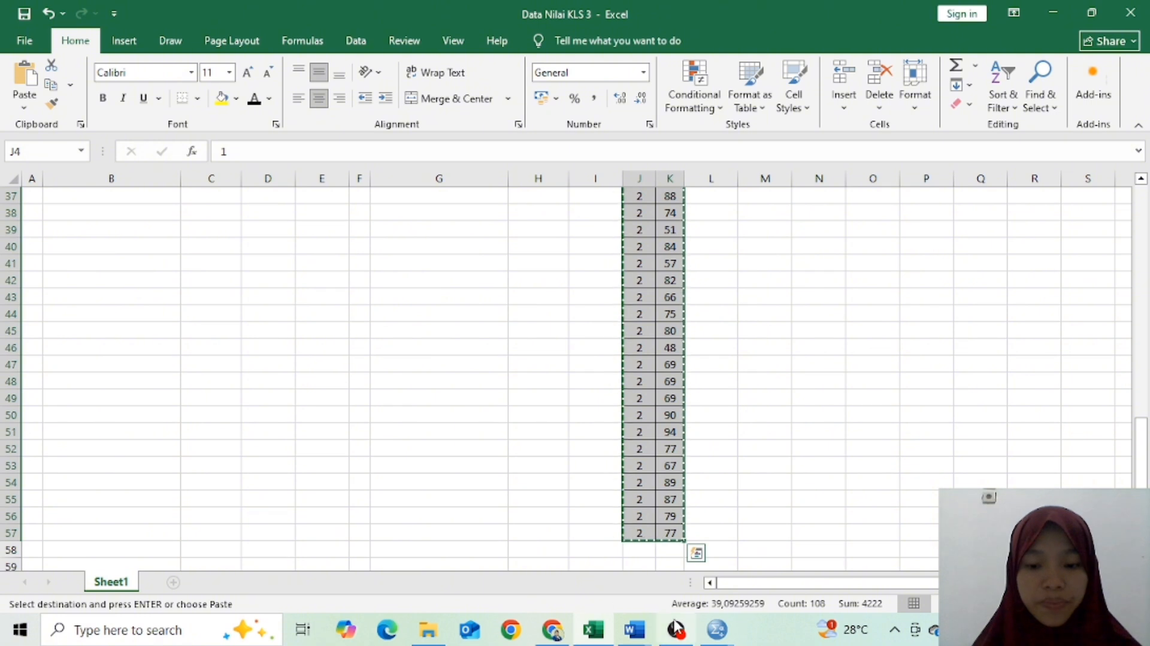
{"action": "mouse_move", "coordinate": [715, 633]}
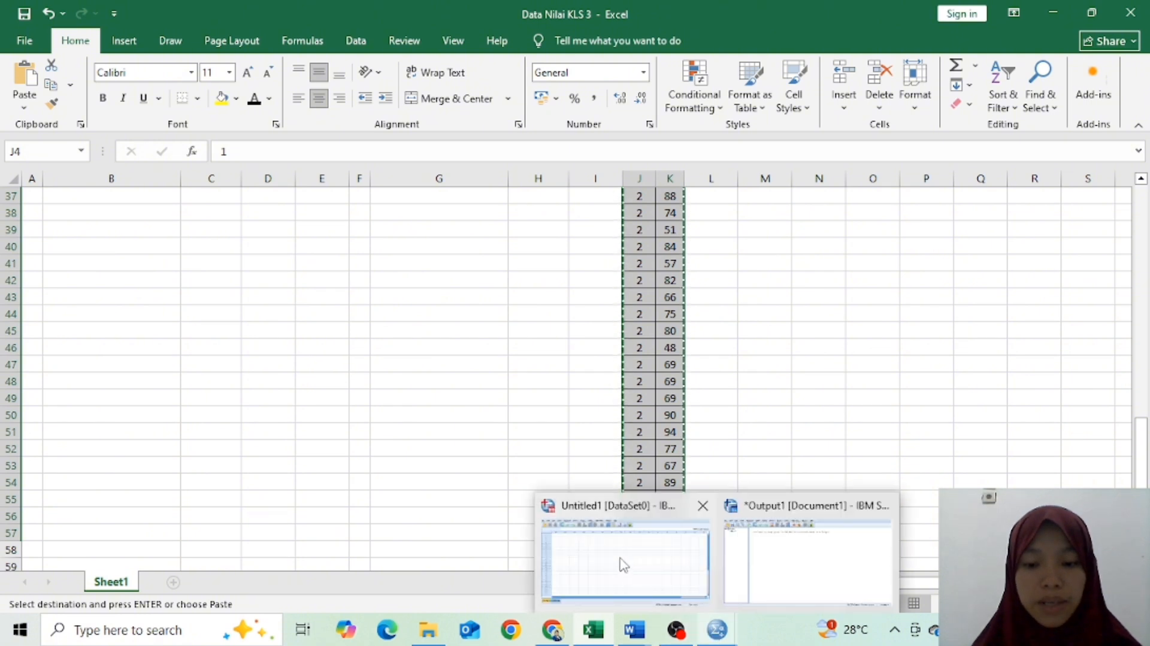
{"action": "left_click", "coordinate": [619, 562]}
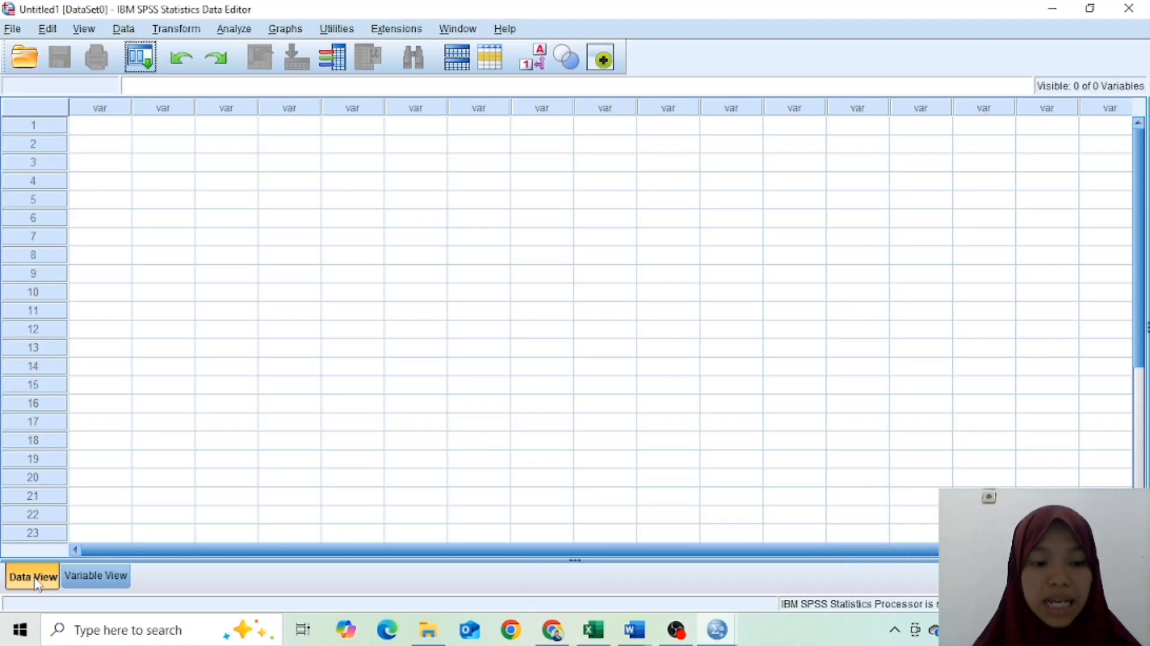
{"action": "left_click", "coordinate": [101, 128]}
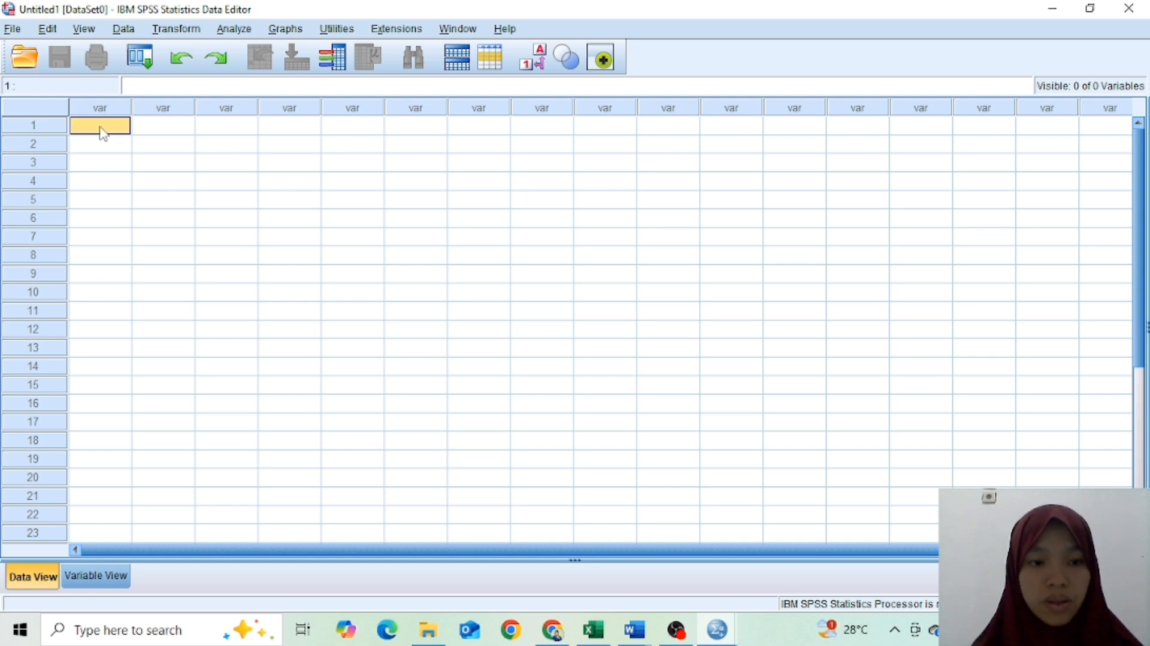
{"action": "key", "text": "ctrl+v"}
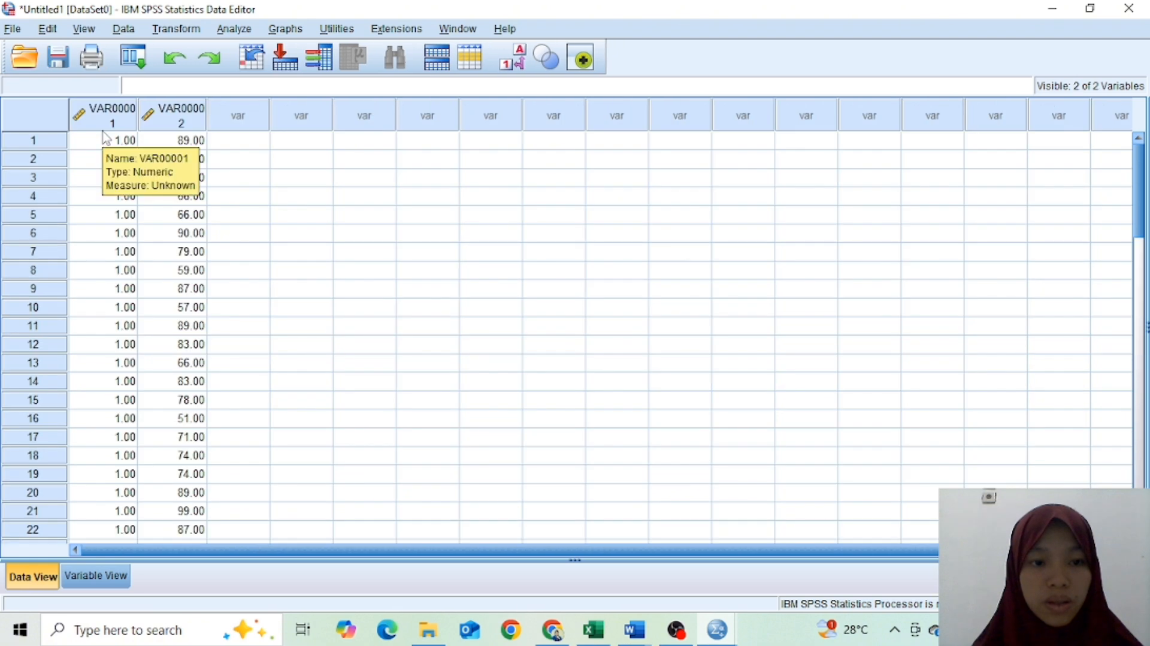
Step: Rename the first variable as Nama and the second variable as Nilai in the variable definitions
{"action": "left_click", "coordinate": [96, 576]}
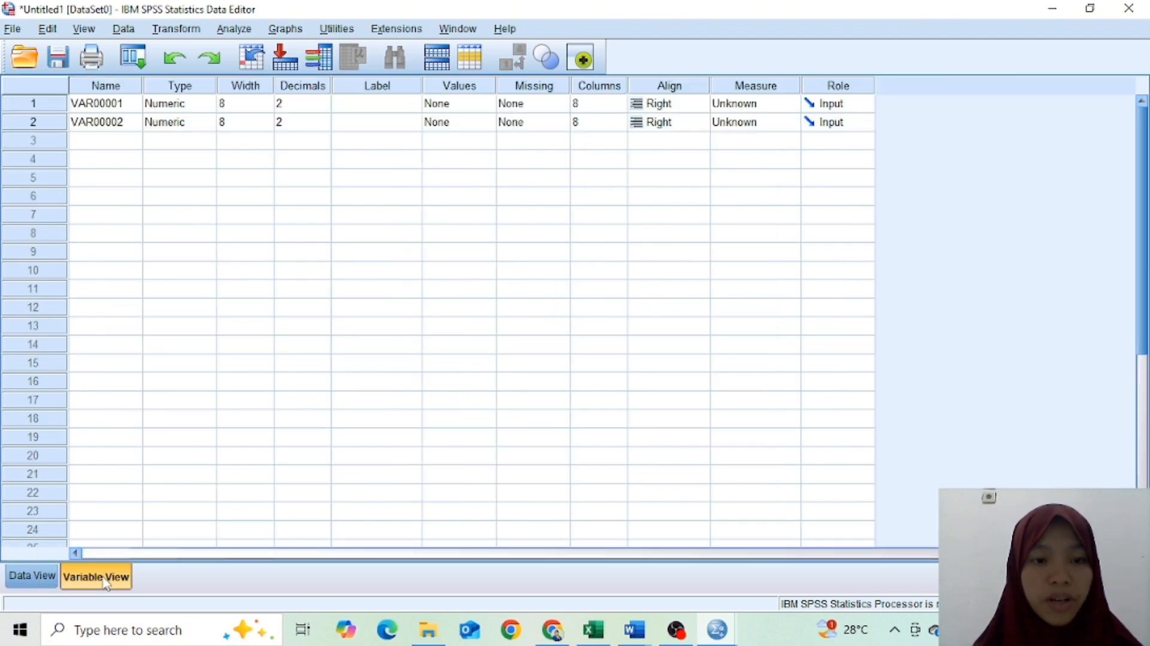
{"action": "left_click", "coordinate": [101, 106]}
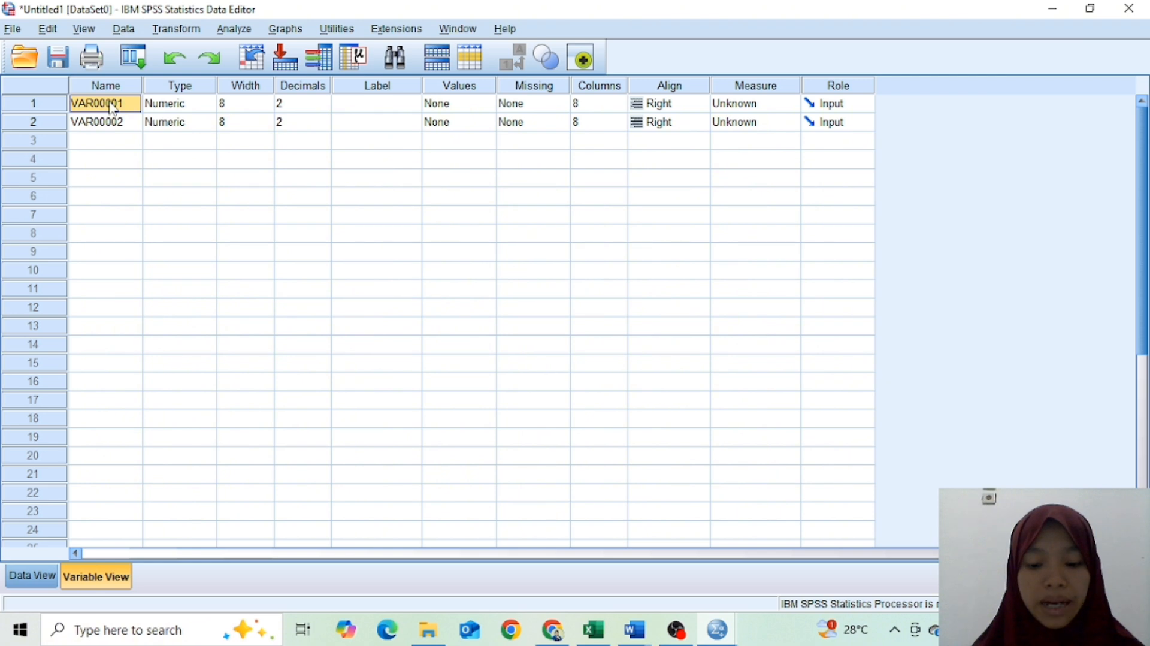
{"action": "double_click", "coordinate": [111, 107]}
{"action": "type", "text": "Nama"}
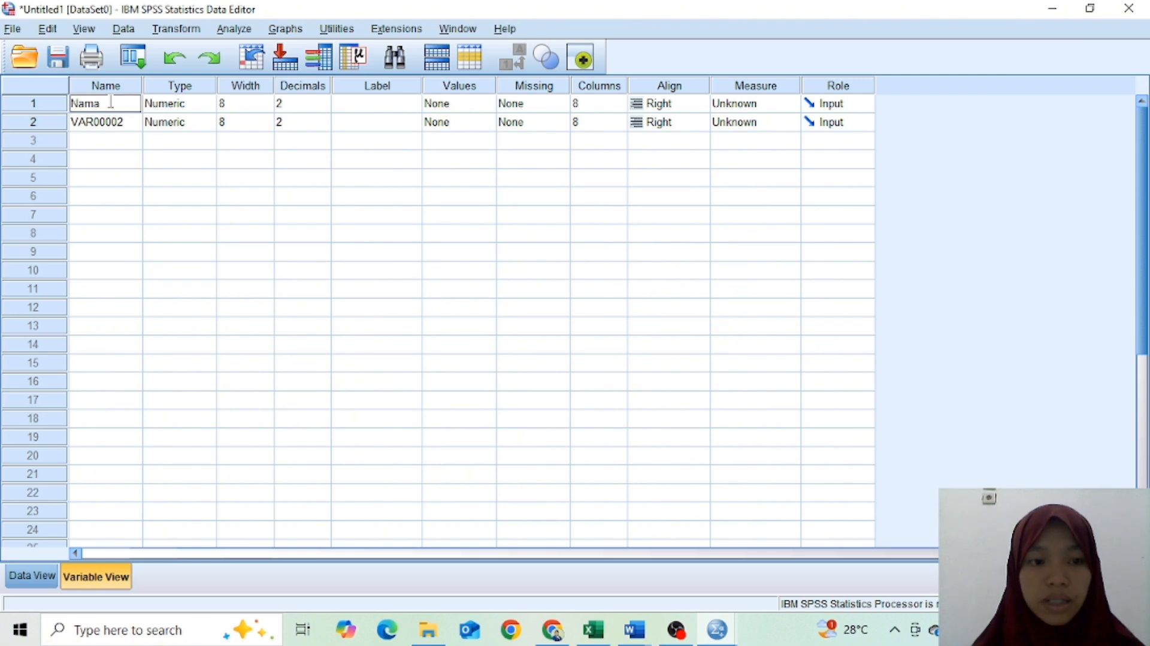
{"action": "key", "text": "Return"}
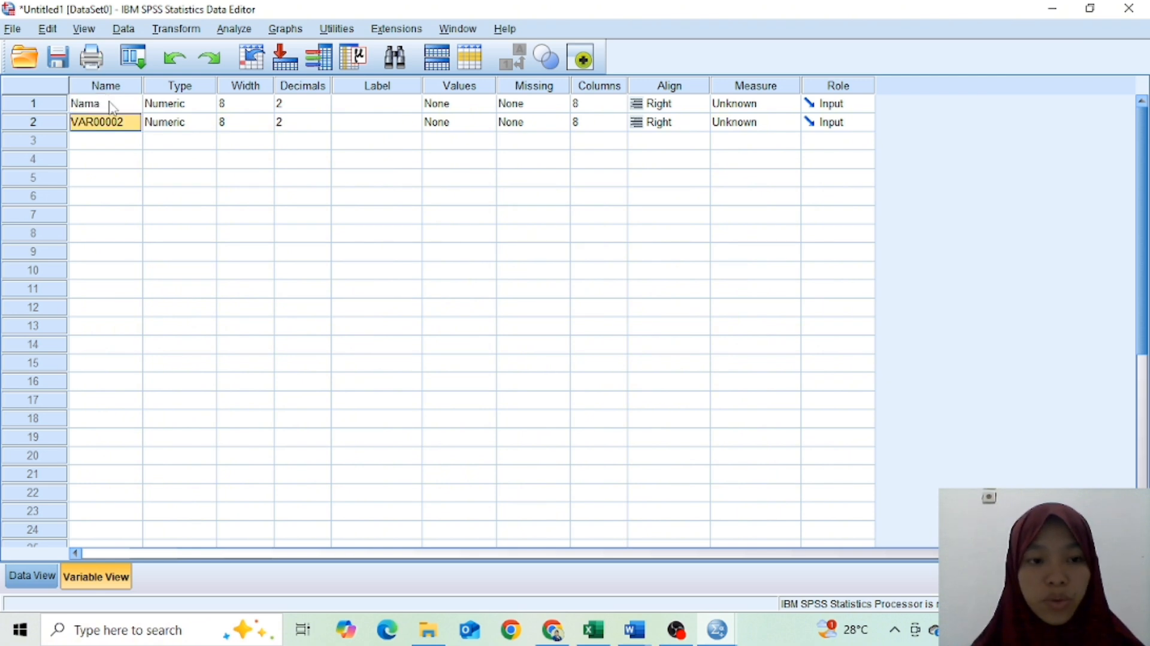
{"action": "type", "text": "Nol"}
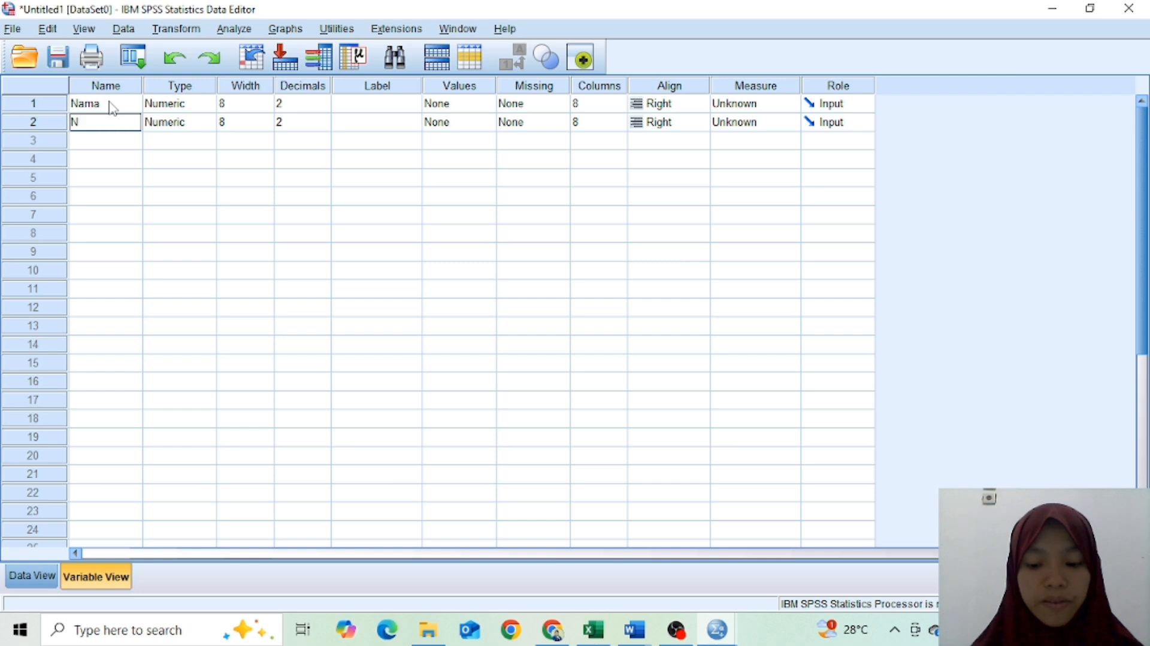
{"action": "key", "text": "BackSpace"}
{"action": "key", "text": "BackSpace"}
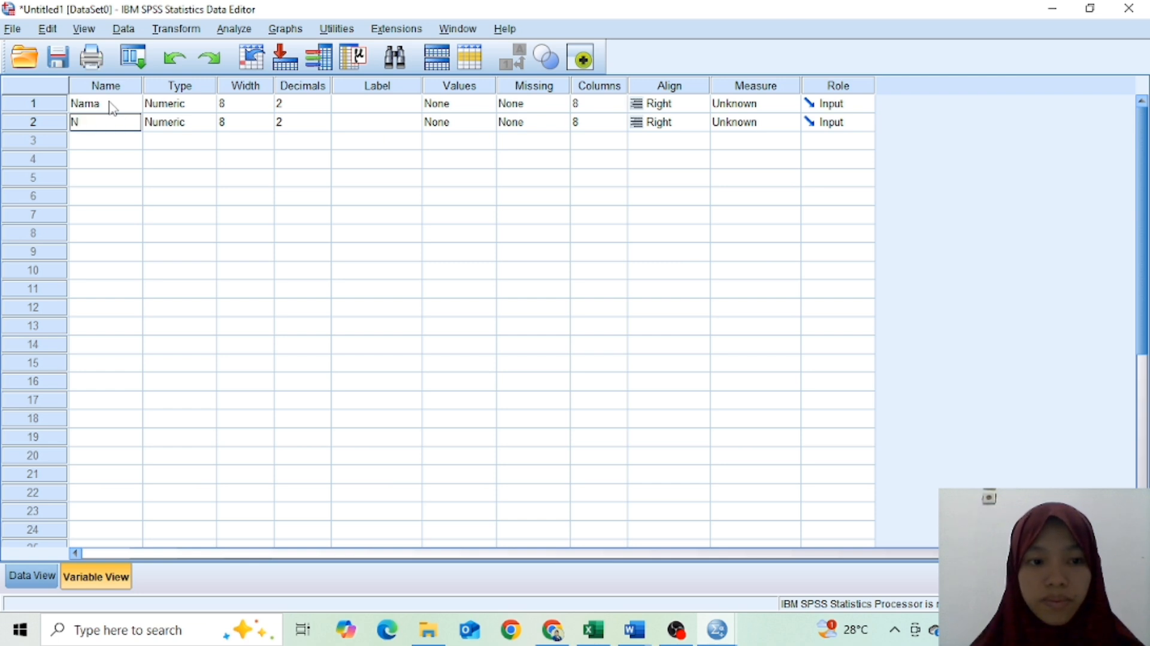
{"action": "type", "text": "ilai"}
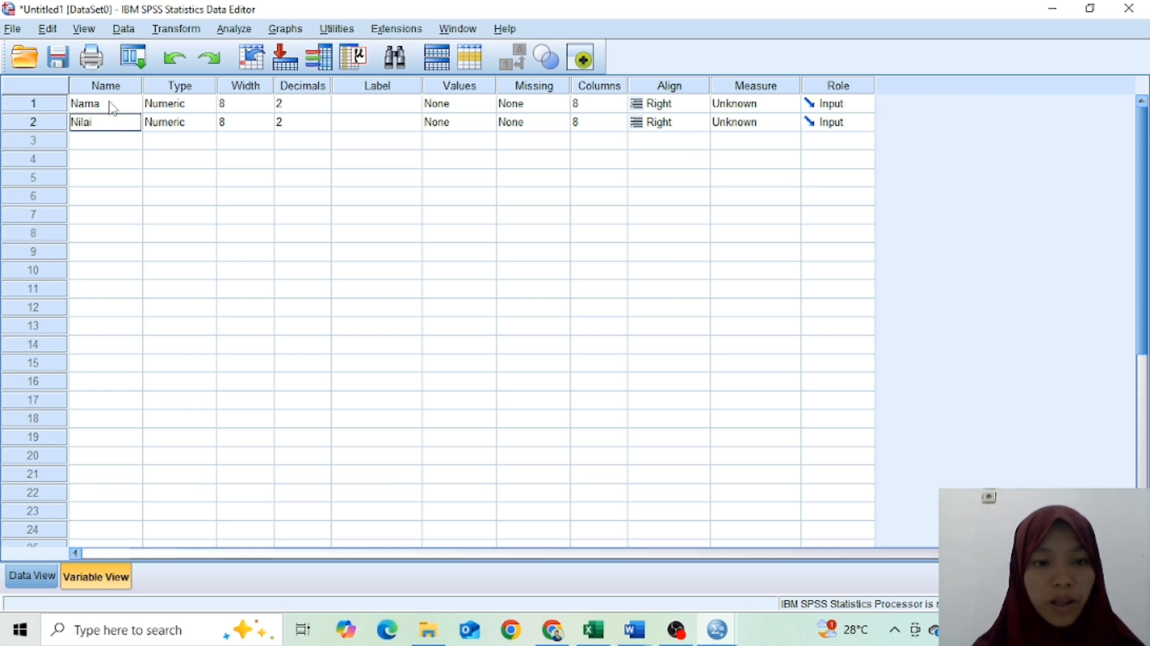
Step: Set the number of decimals of the Nama variable to 0
{"action": "left_click", "coordinate": [308, 103]}
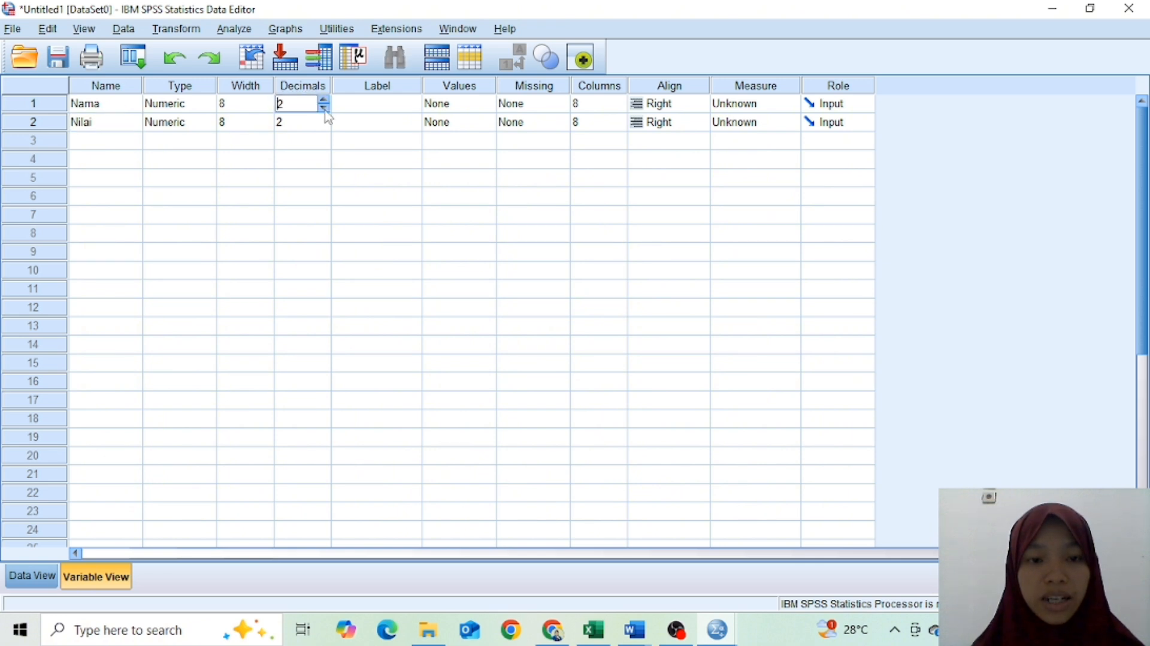
{"action": "left_click", "coordinate": [324, 108]}
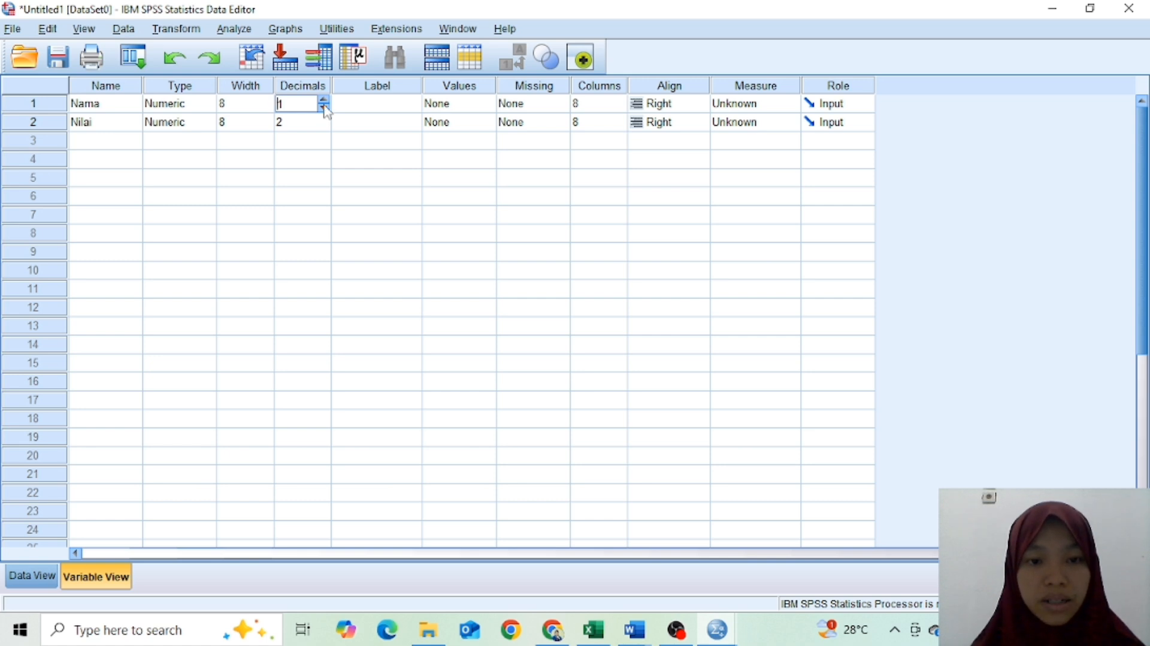
{"action": "left_click", "coordinate": [324, 108]}
{"action": "left_click", "coordinate": [316, 122]}
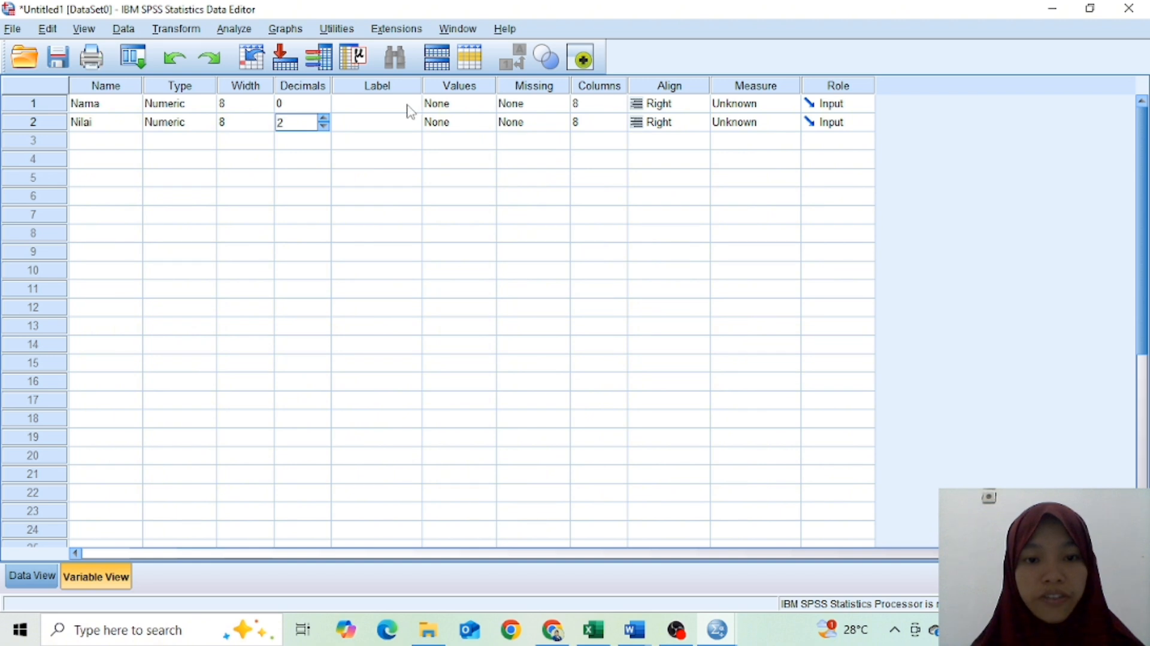
Step: Define a value label for the Nama variable that assigns "mid" to value 1
{"action": "left_click", "coordinate": [451, 108]}
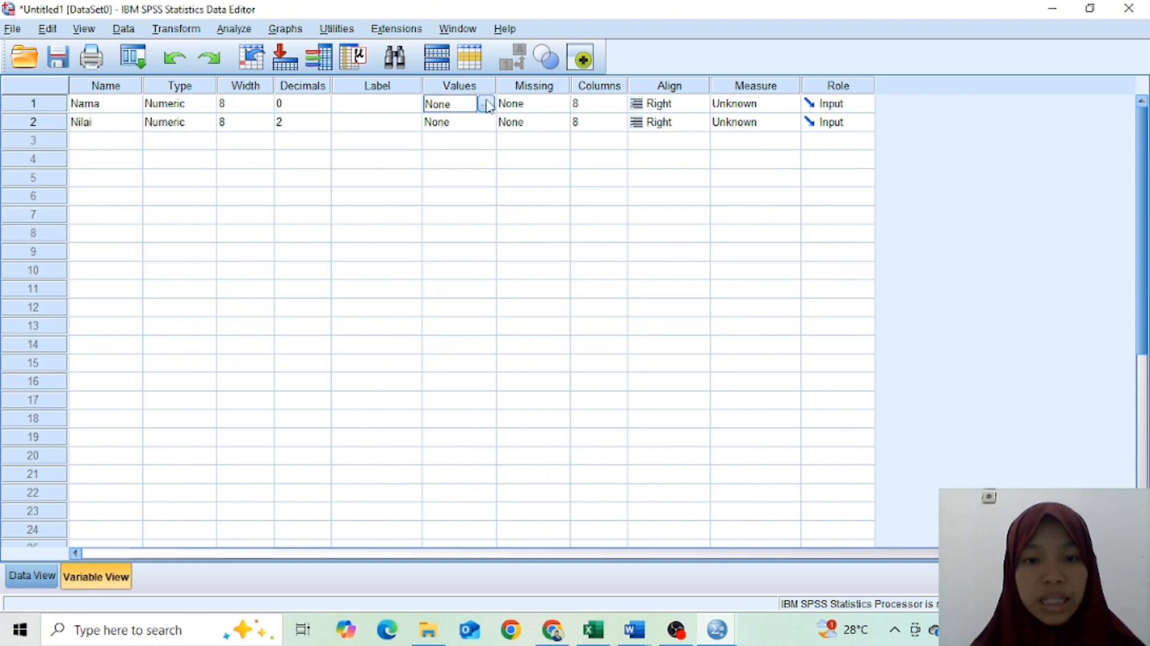
{"action": "left_click", "coordinate": [490, 105]}
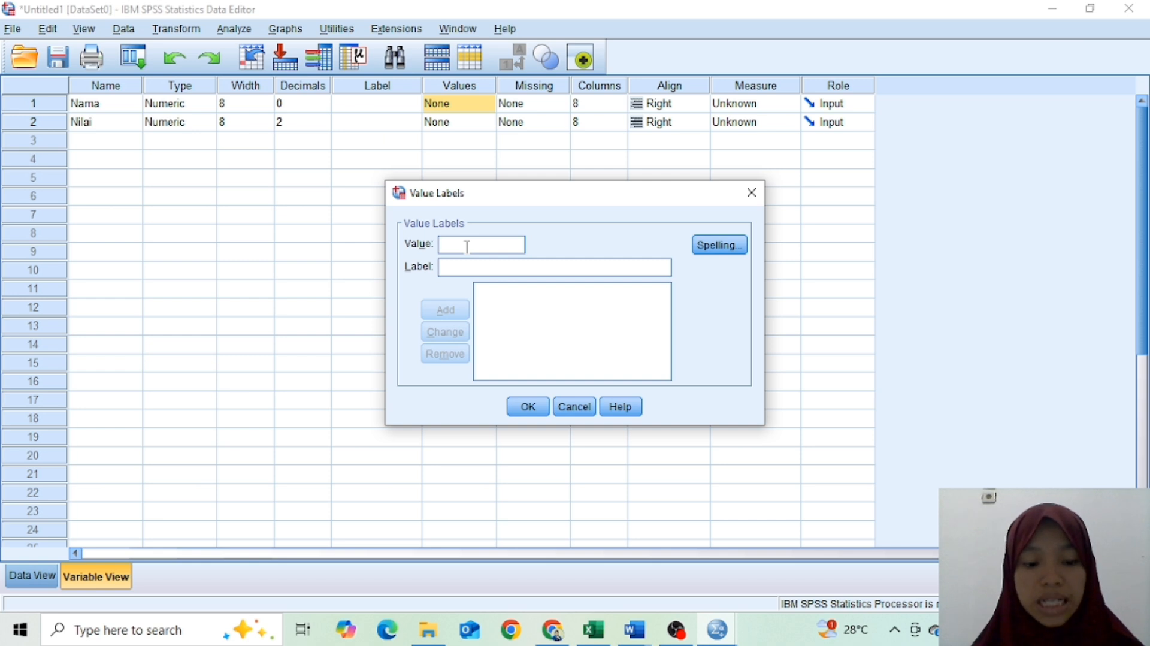
{"action": "type", "text": "1"}
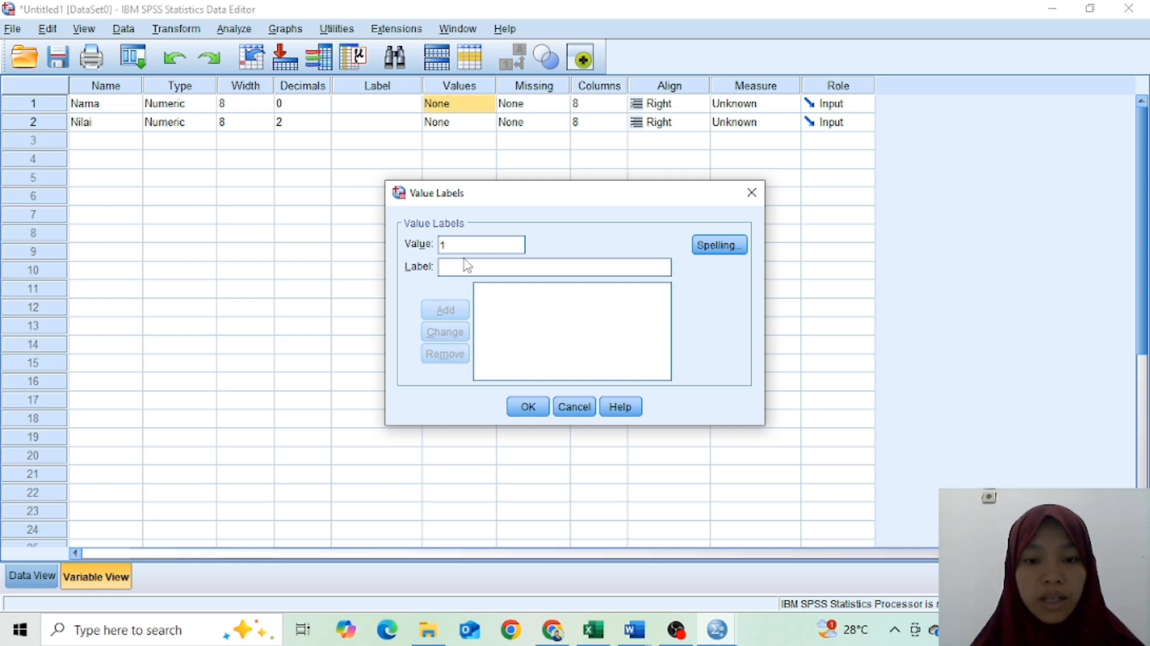
{"action": "left_click", "coordinate": [465, 265]}
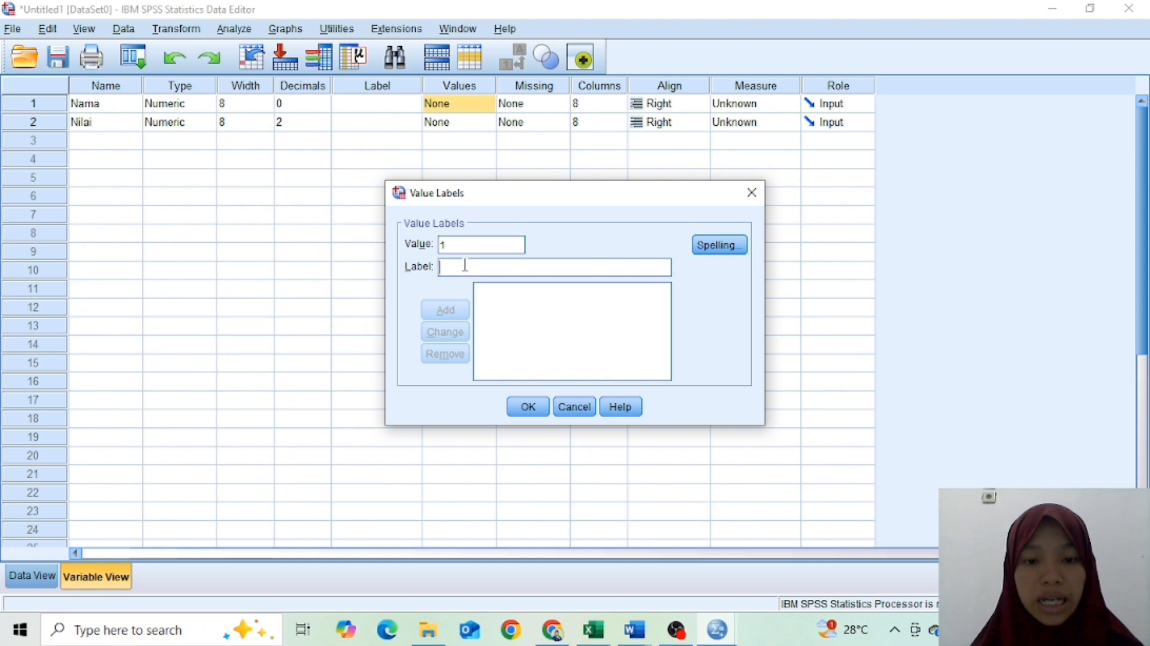
{"action": "type", "text": "d"}
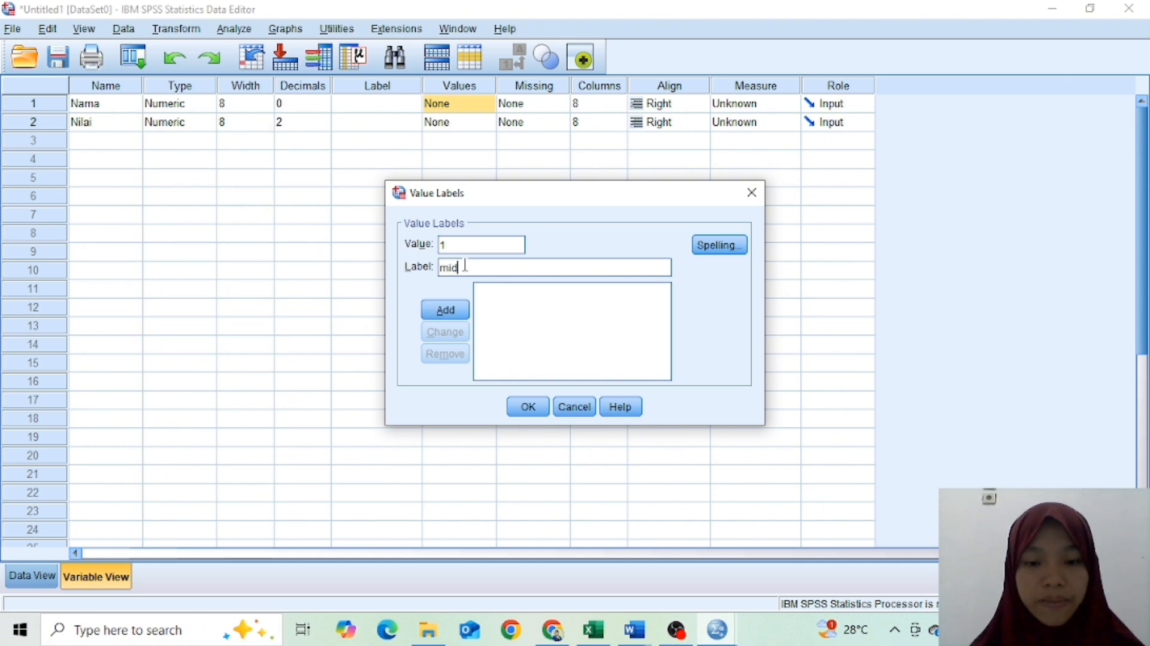
{"action": "left_click", "coordinate": [454, 311]}
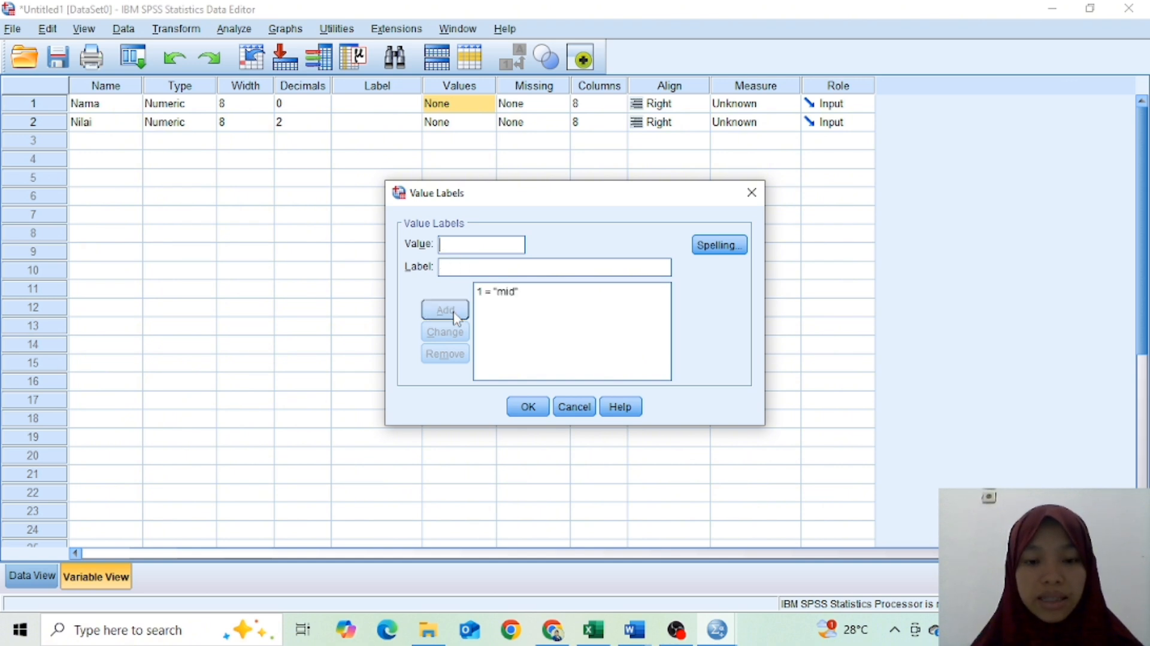
{"action": "left_click", "coordinate": [531, 408]}
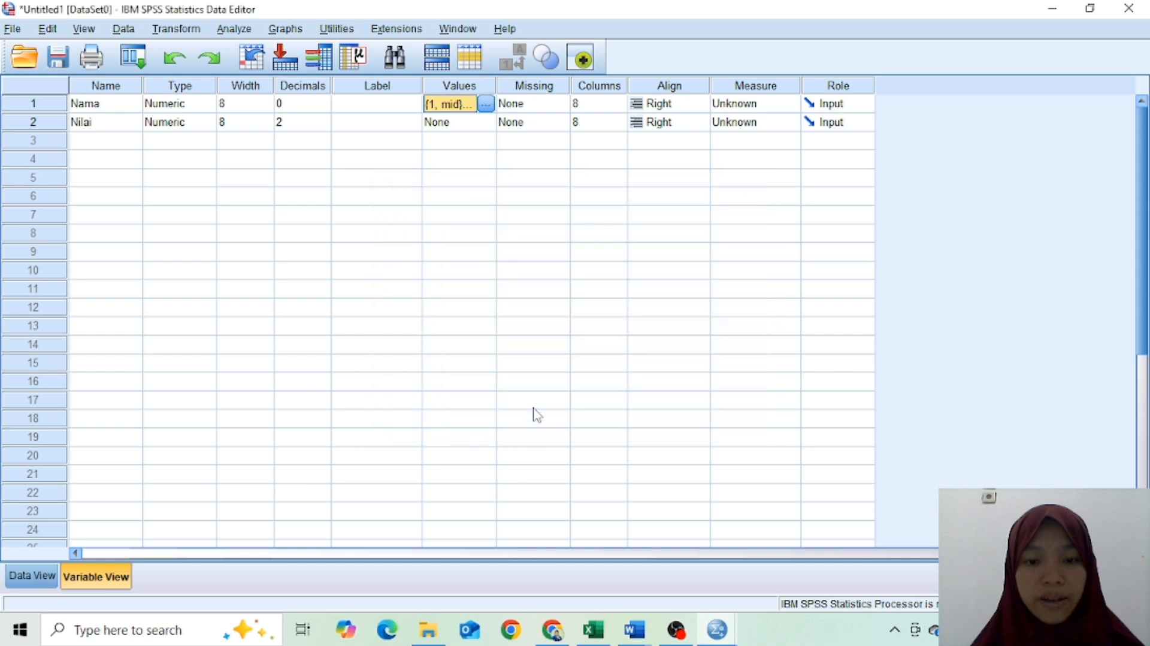
Step: Add a second value label to the Nama variable that assigns "uas" to value 2
{"action": "left_click", "coordinate": [486, 104]}
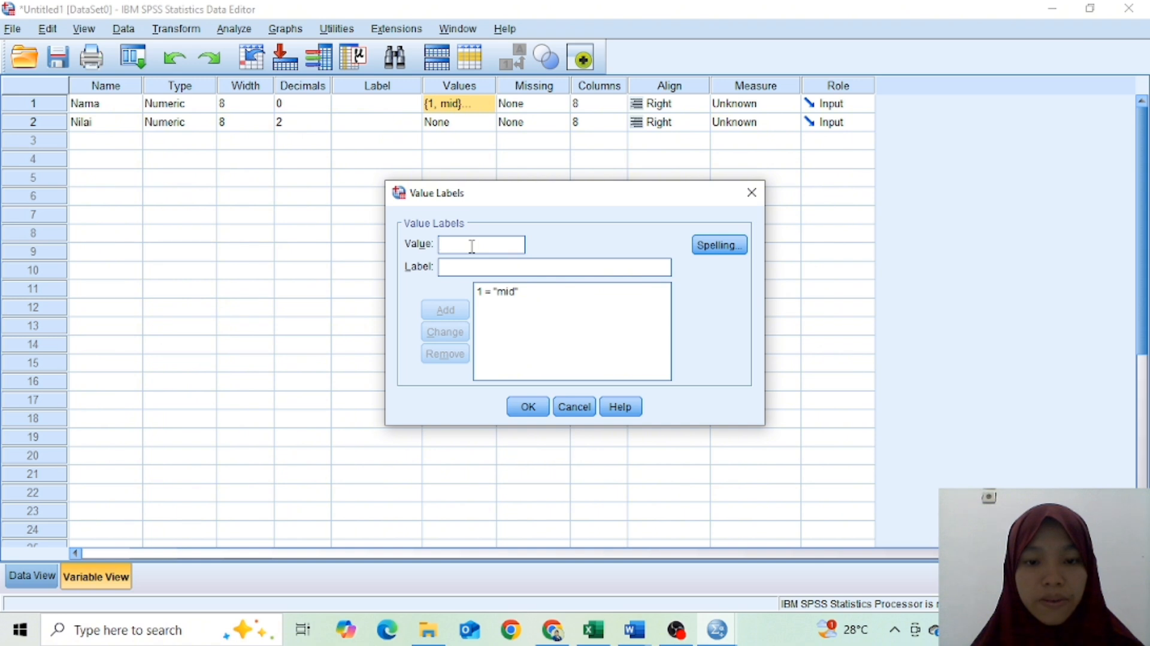
{"action": "type", "text": "2"}
{"action": "left_click", "coordinate": [461, 269]}
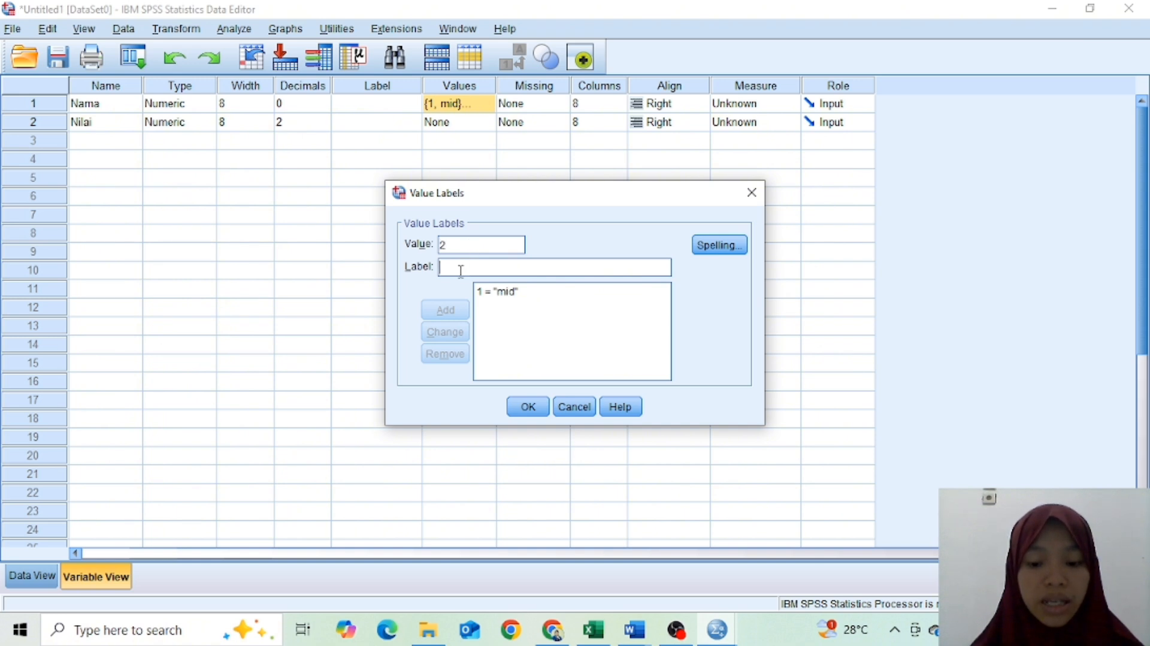
{"action": "type", "text": "uas"}
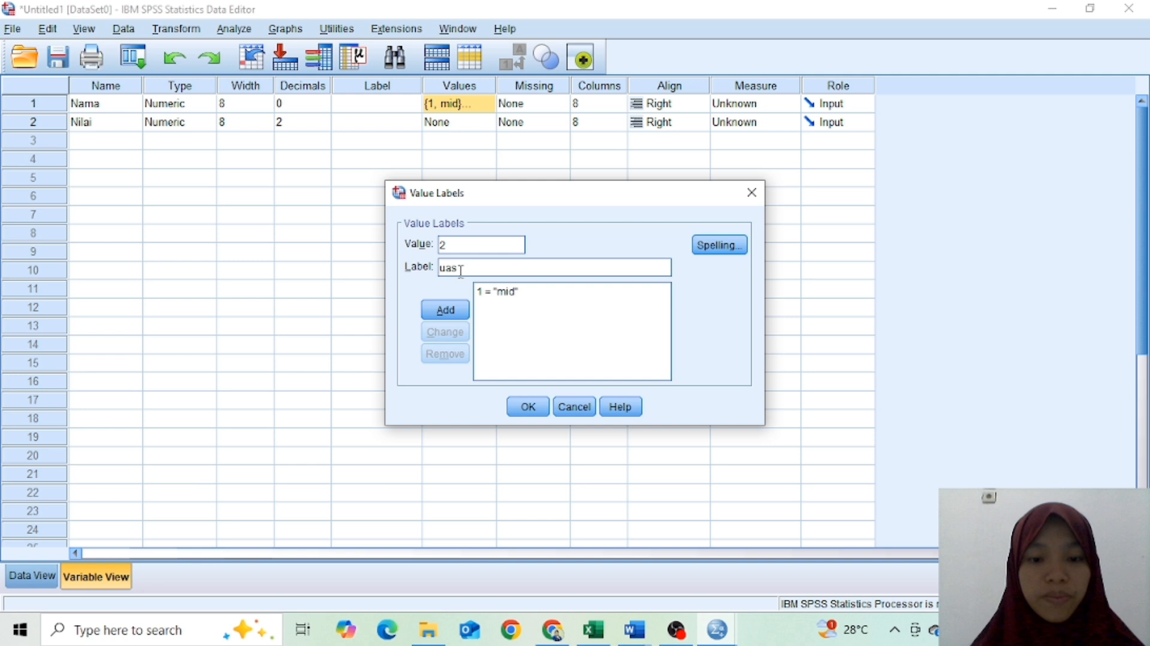
{"action": "left_click", "coordinate": [445, 310]}
{"action": "left_click", "coordinate": [528, 407]}
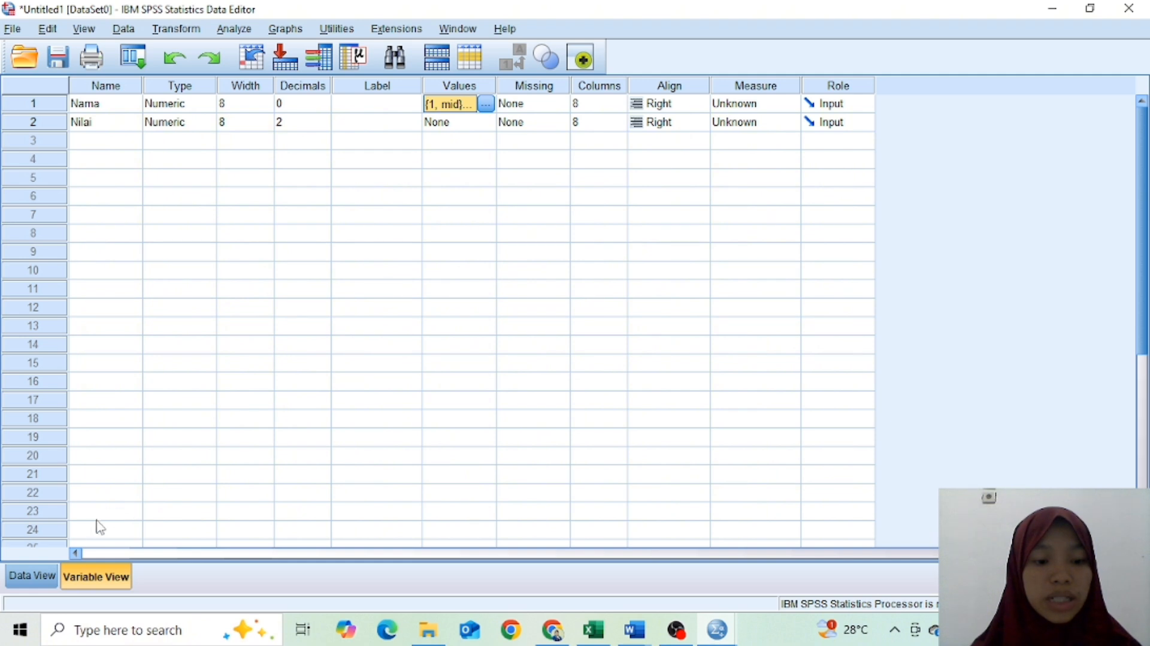
Step: Set up an Explore analysis from the data view with Nilai as the dependent variable and Nama as the factor
{"action": "left_click", "coordinate": [39, 573]}
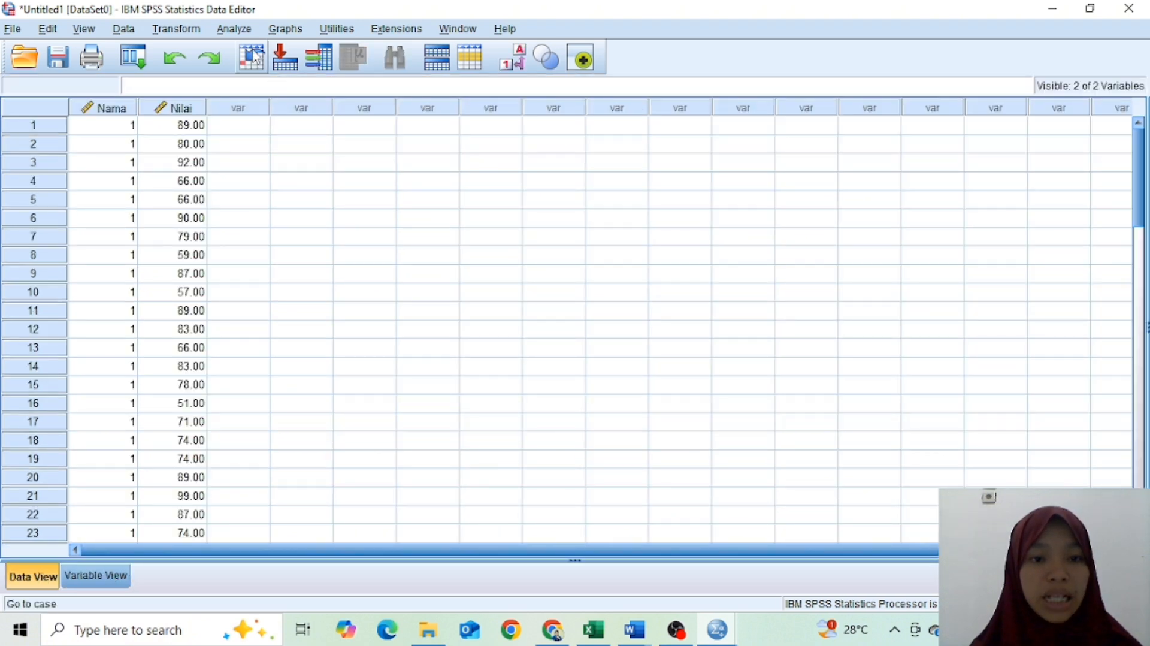
{"action": "left_click", "coordinate": [235, 28]}
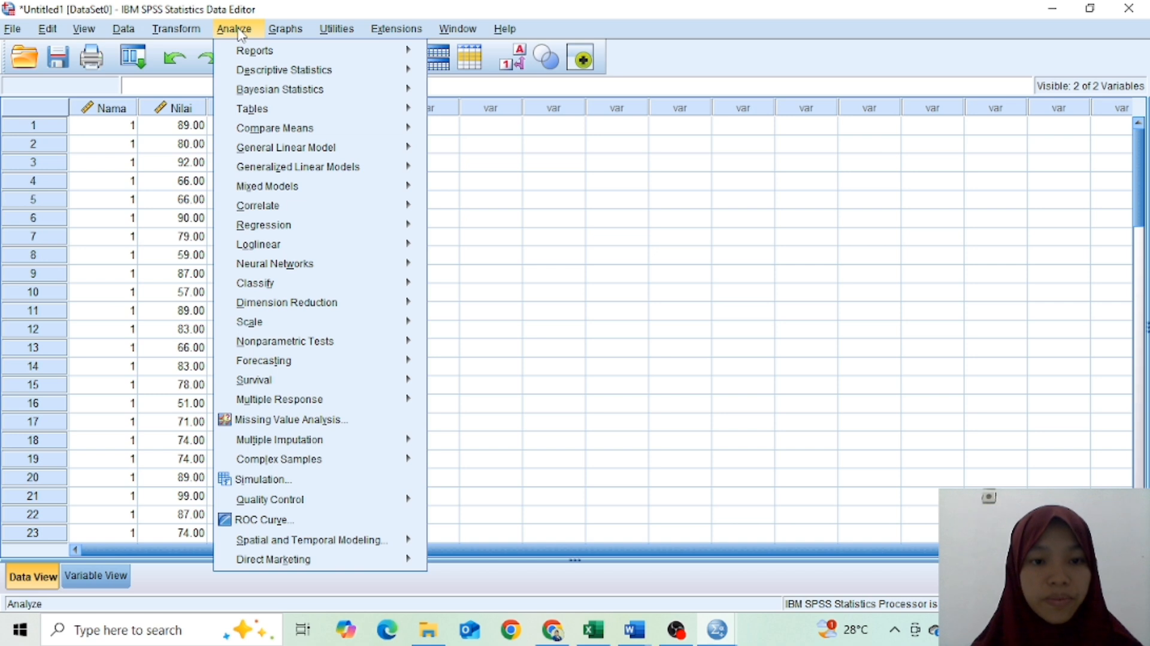
{"action": "mouse_move", "coordinate": [329, 72]}
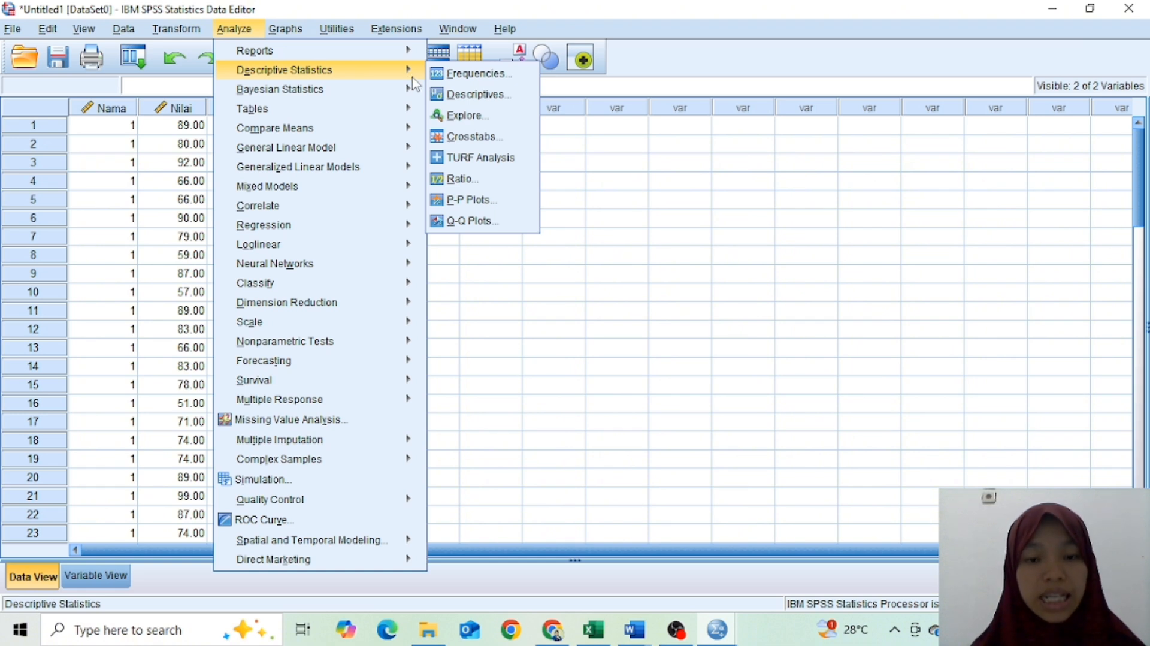
{"action": "mouse_move", "coordinate": [413, 87]}
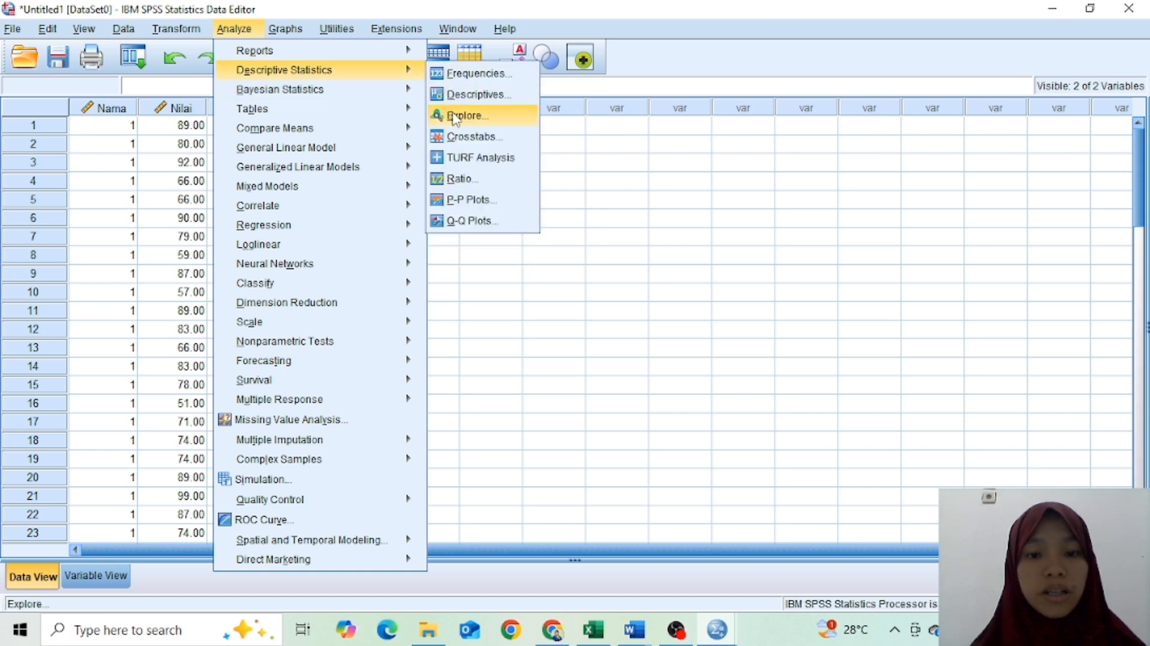
{"action": "left_click", "coordinate": [455, 116]}
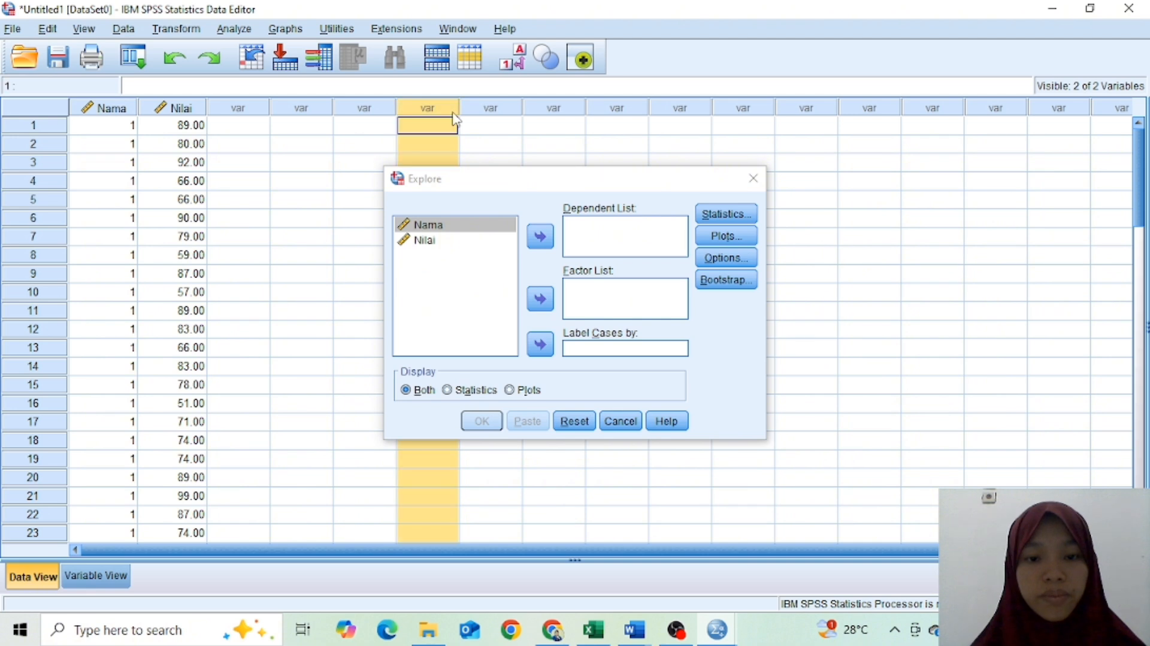
{"action": "left_click", "coordinate": [447, 231]}
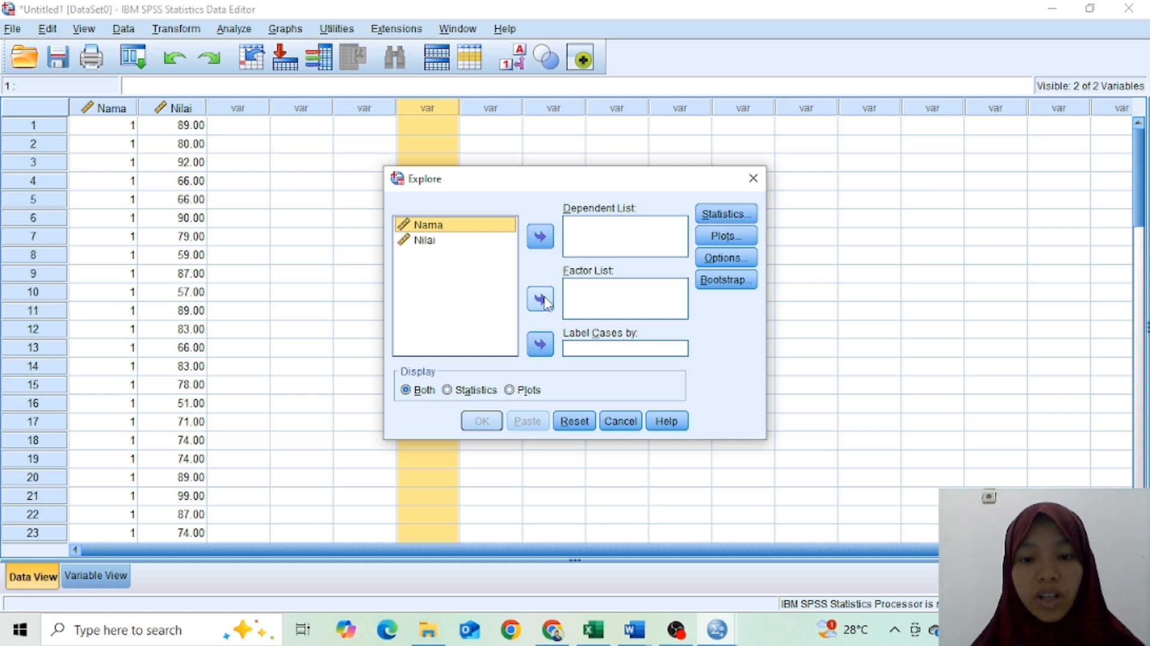
{"action": "left_click", "coordinate": [542, 299]}
{"action": "left_click", "coordinate": [446, 232]}
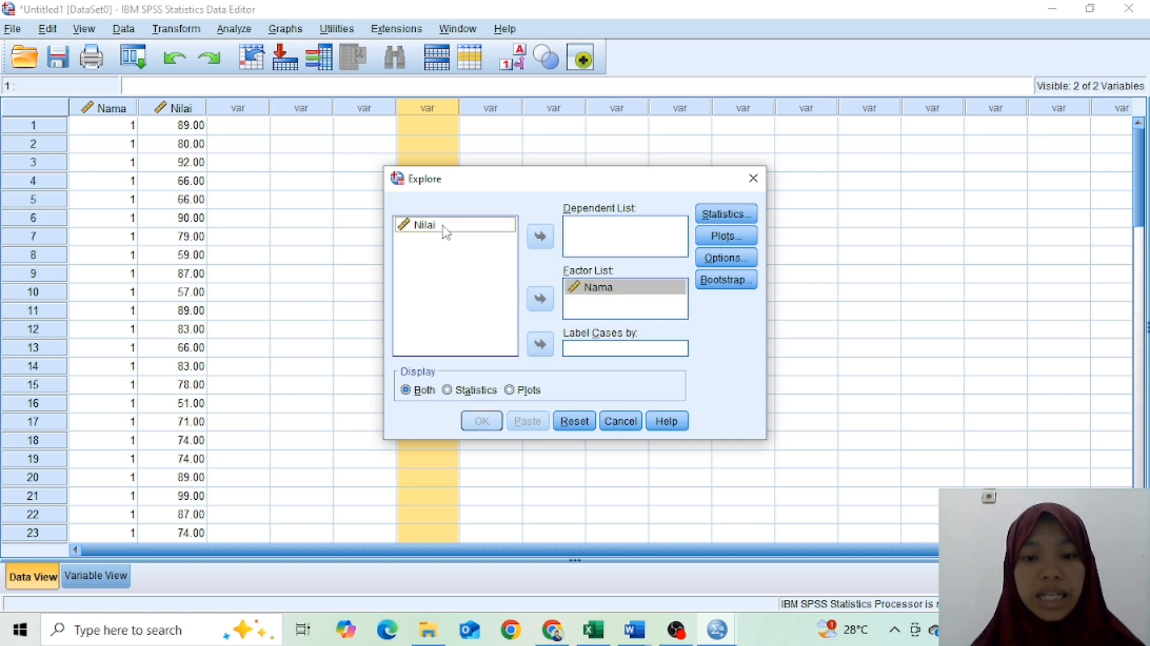
{"action": "left_click", "coordinate": [446, 231]}
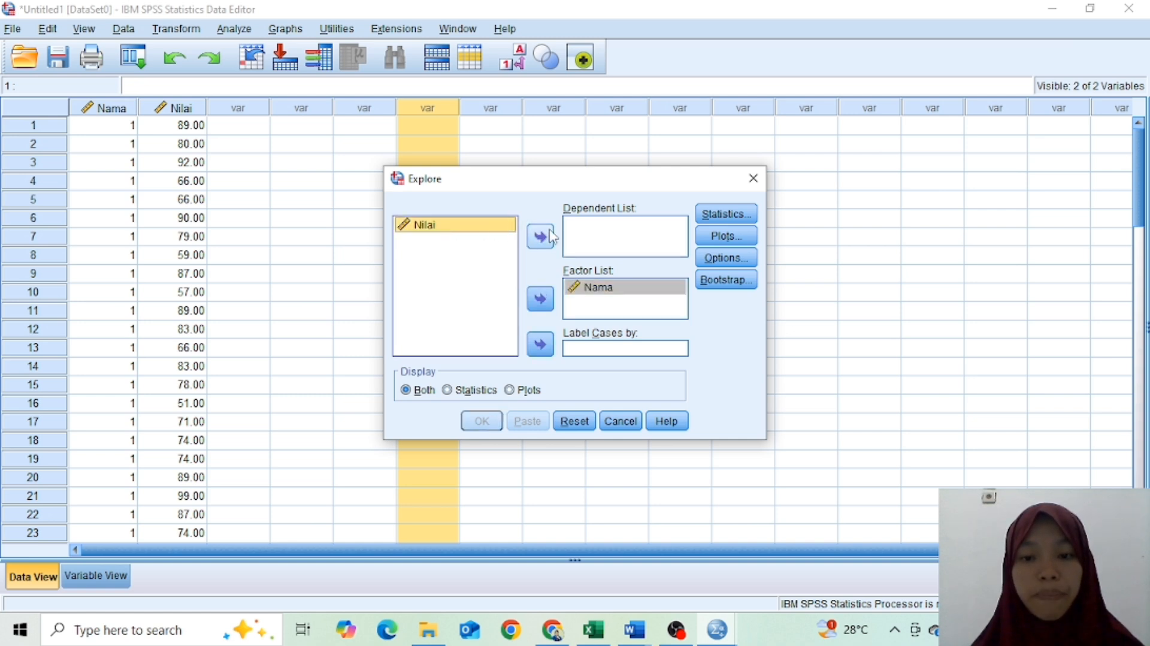
{"action": "left_click", "coordinate": [541, 237]}
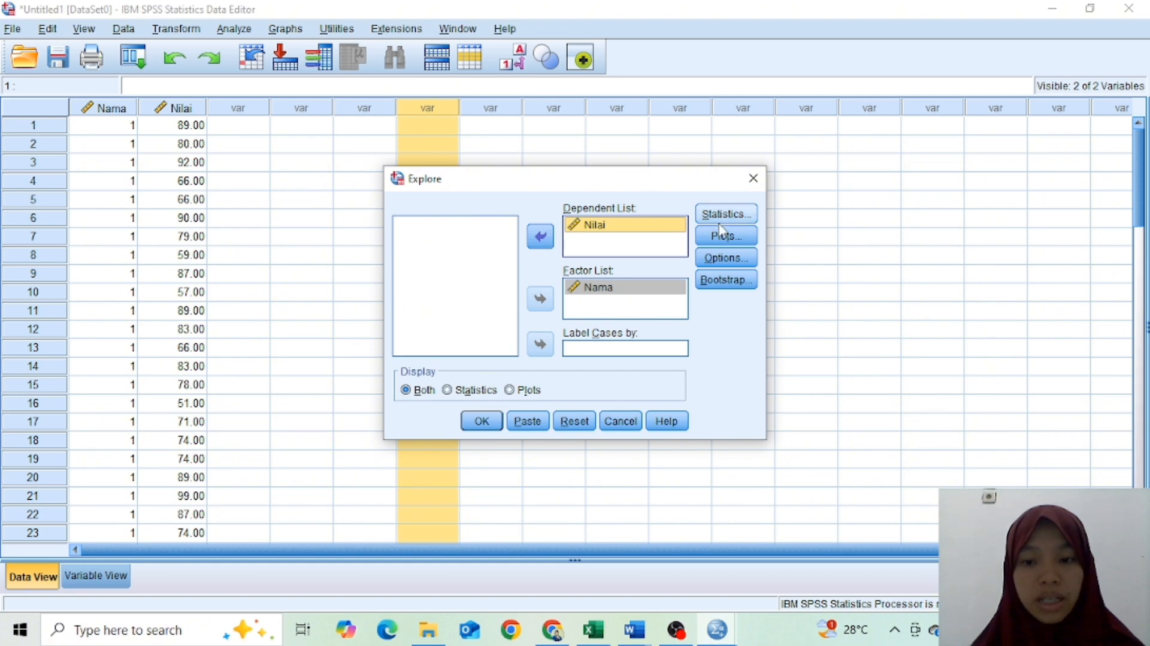
Step: Enable normality plots with tests for the Explore analysis, run it, and look through the output tables
{"action": "left_click", "coordinate": [743, 244]}
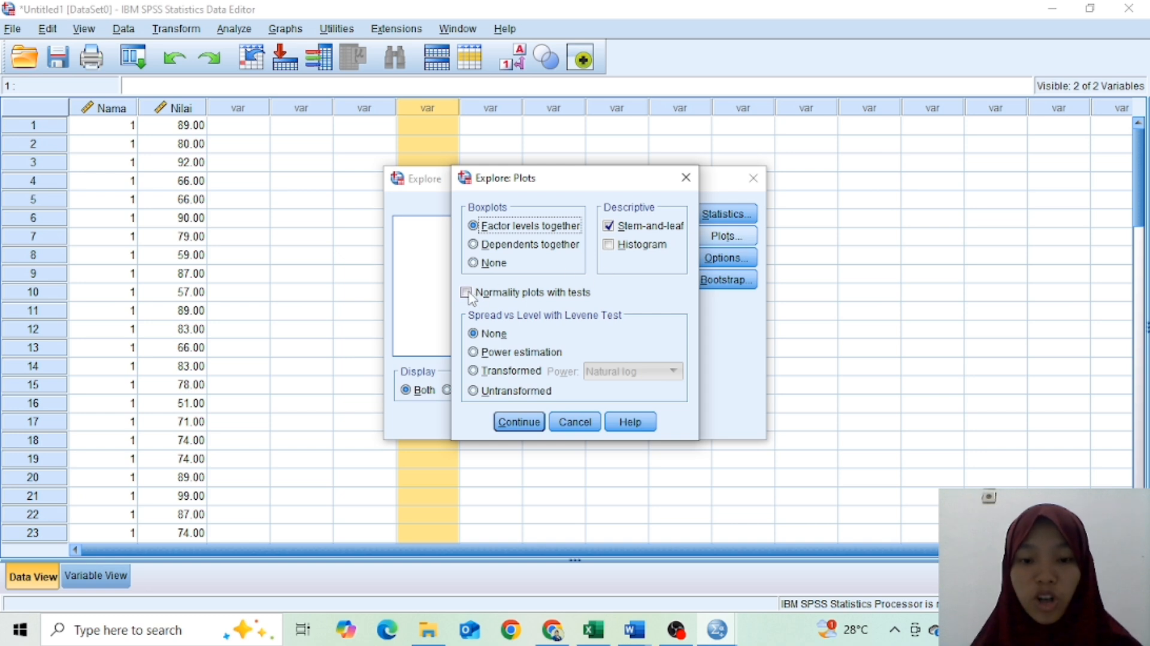
{"action": "left_click", "coordinate": [467, 293]}
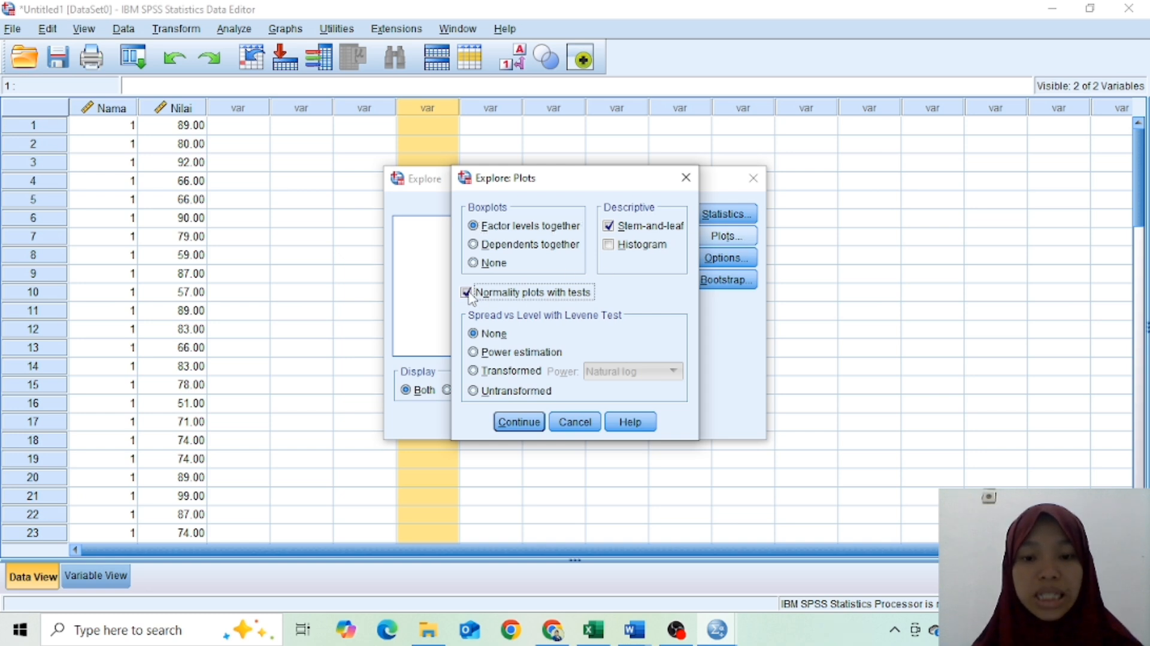
{"action": "left_click", "coordinate": [519, 423]}
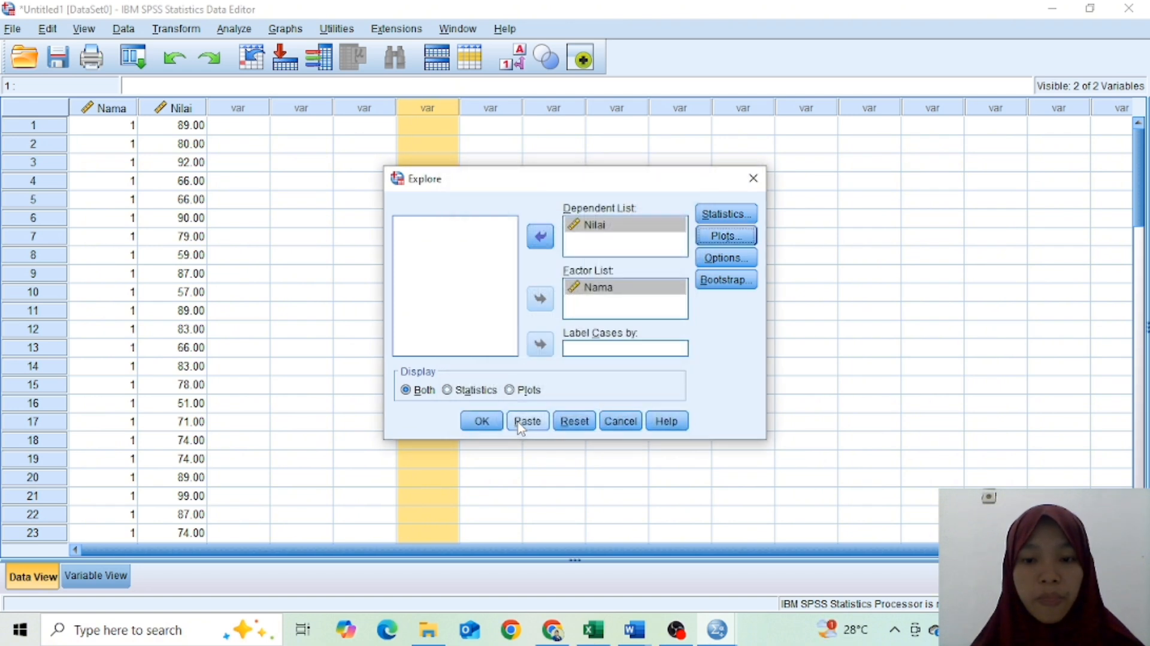
{"action": "left_click", "coordinate": [483, 422]}
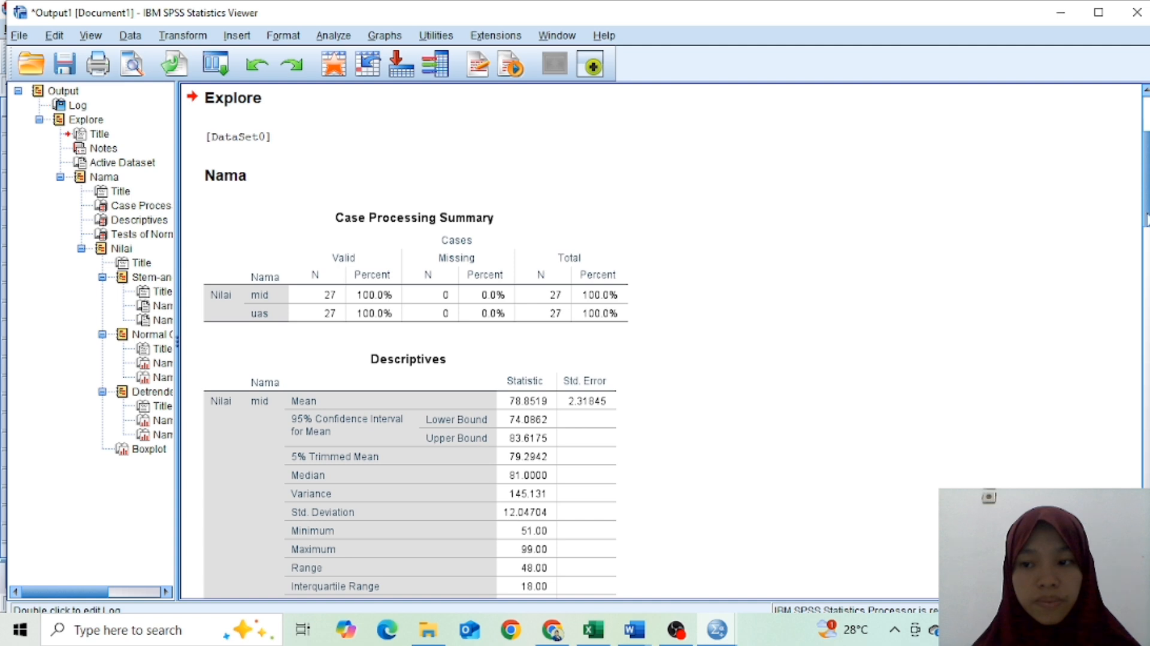
{"action": "scroll", "coordinate": [1146, 216], "scroll_direction": "down", "scroll_amount": 3}
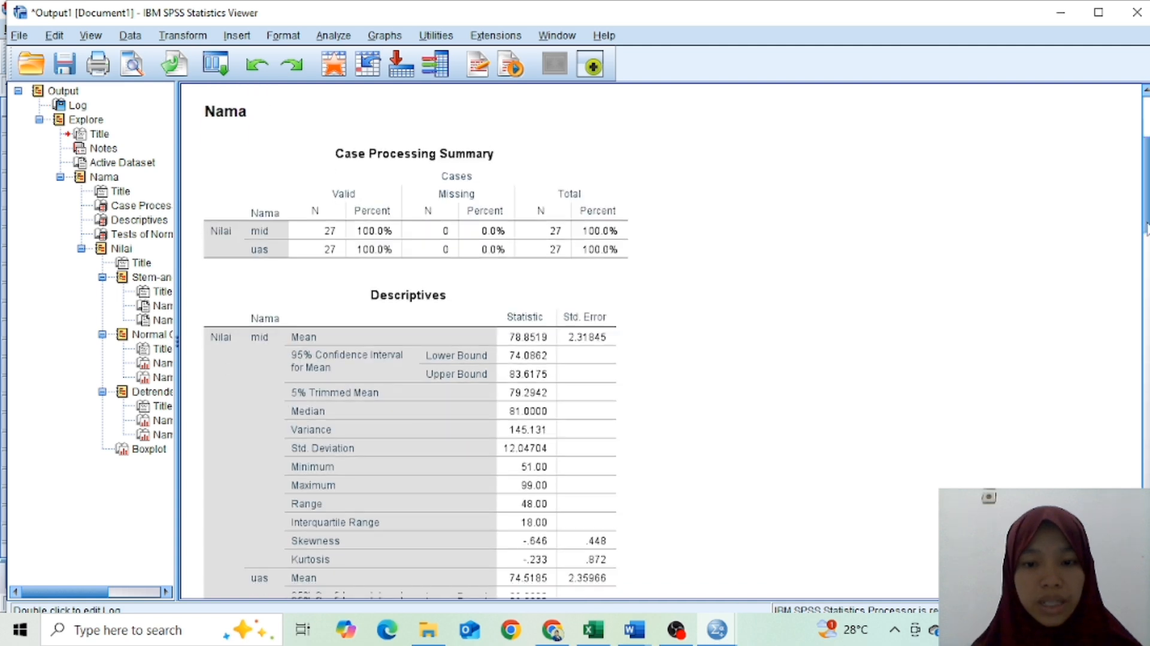
{"action": "left_click_drag", "start_coordinate": [1146, 227], "coordinate": [1146, 344]}
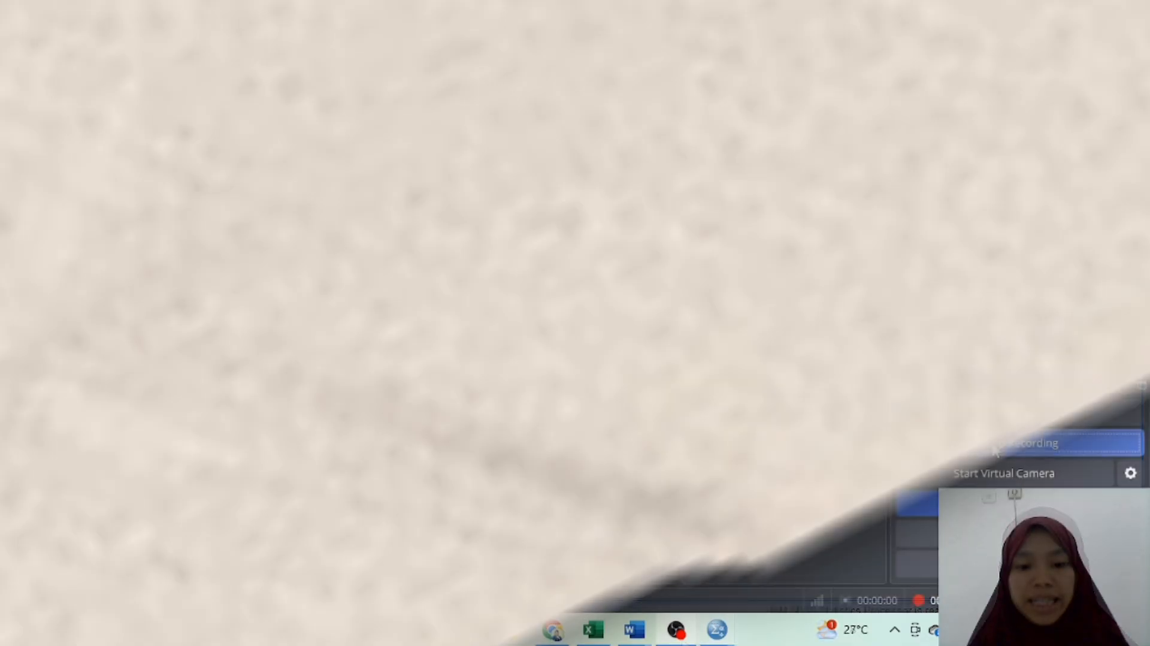
Step: Switch to Document1 in Word to read the Uji Homogenitas section, and to Chrome to read the Definisi Uji Annova page of ANOVA.pdf
{"action": "left_click", "coordinate": [994, 449]}
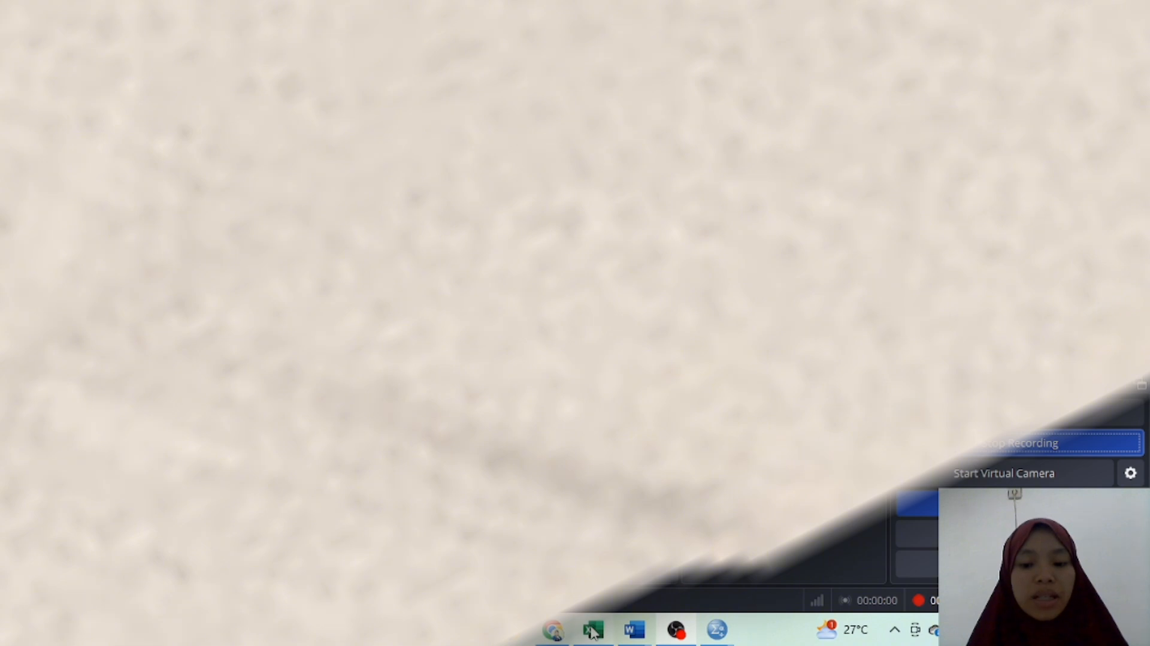
{"action": "mouse_move", "coordinate": [633, 637]}
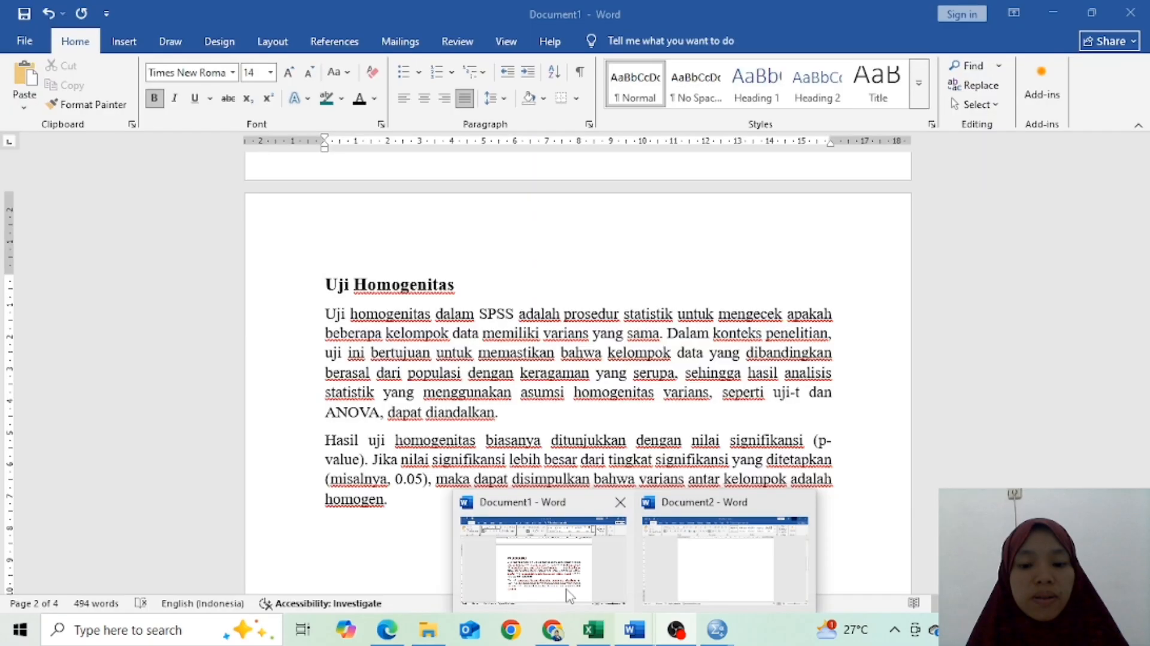
{"action": "left_click", "coordinate": [570, 595]}
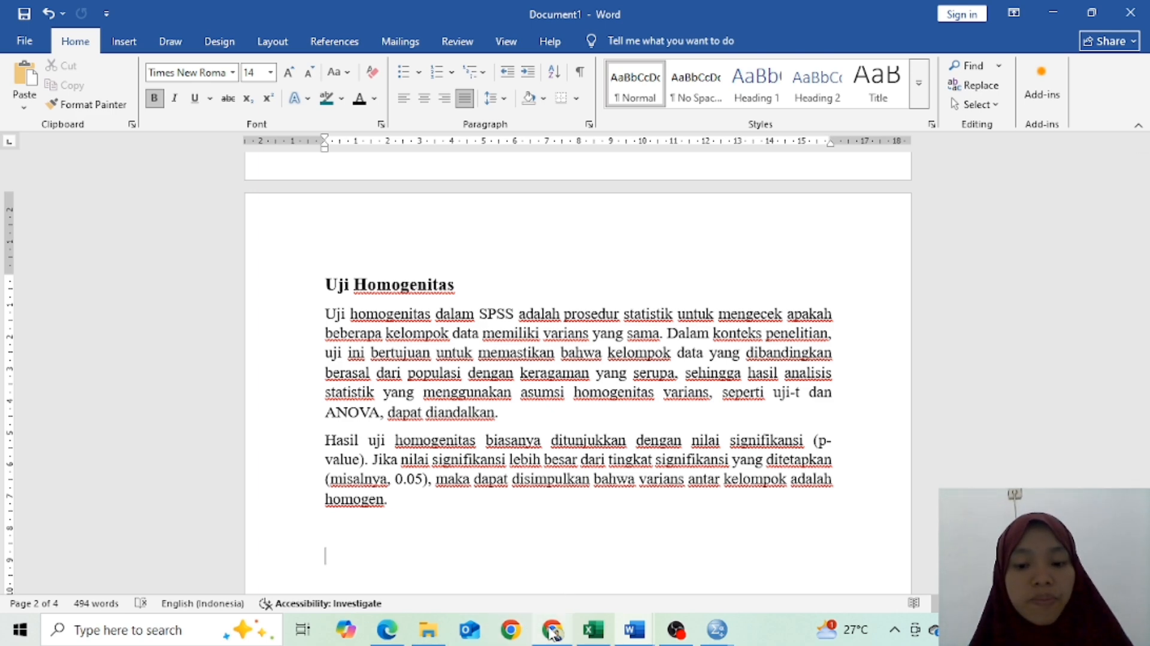
{"action": "mouse_move", "coordinate": [541, 624]}
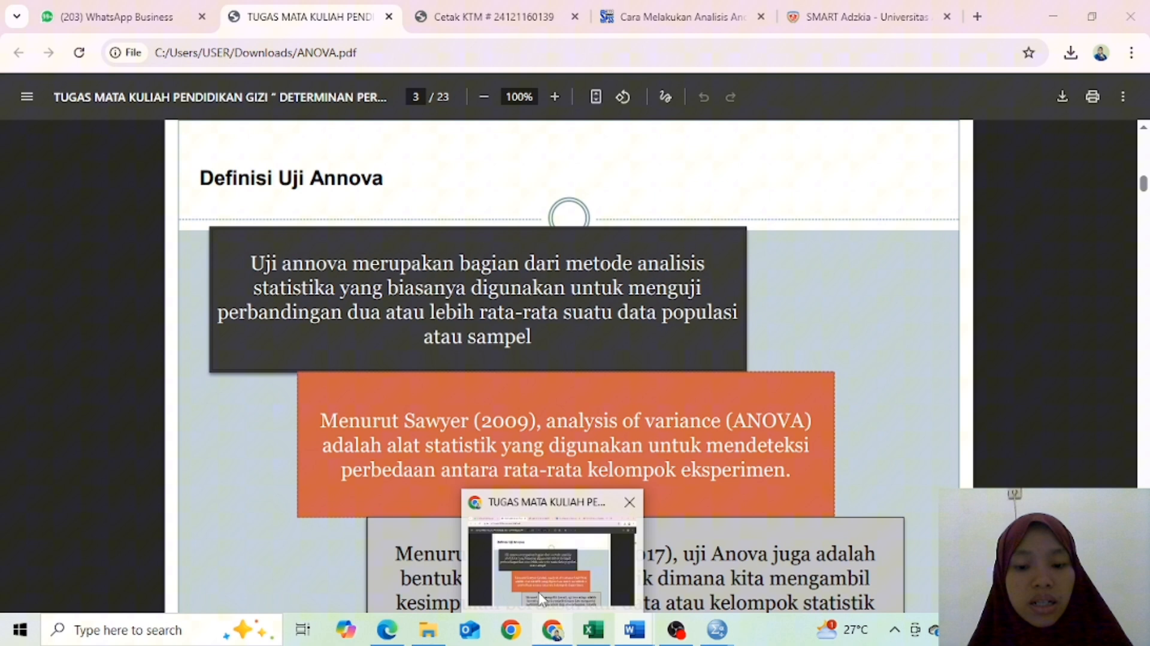
{"action": "left_click", "coordinate": [542, 597]}
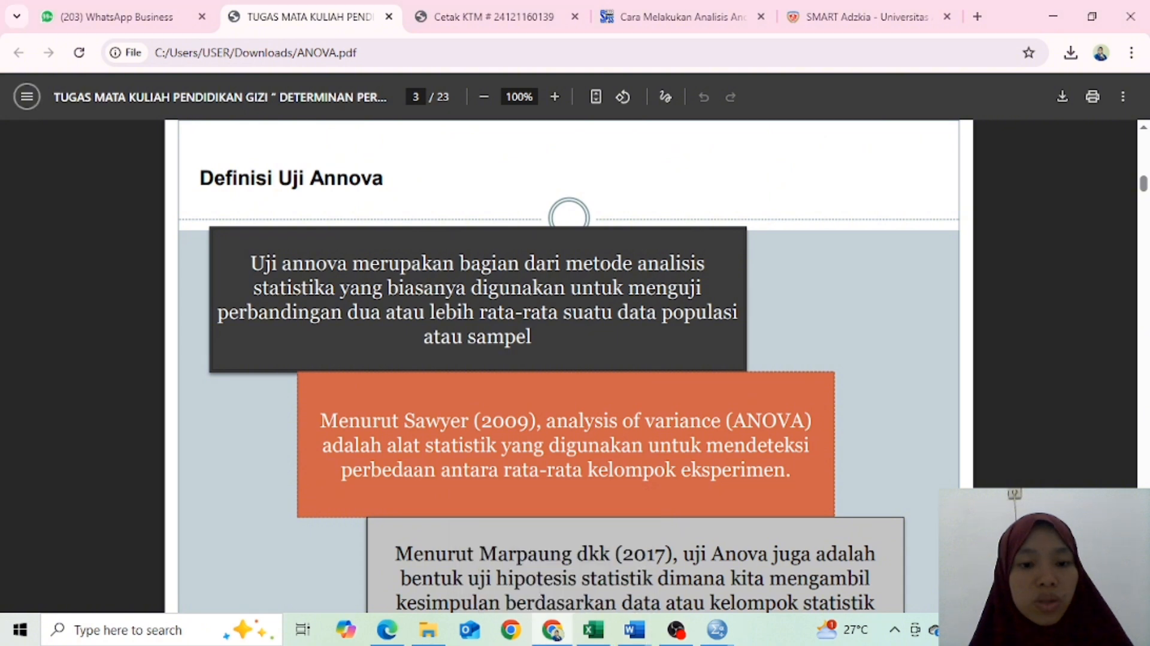
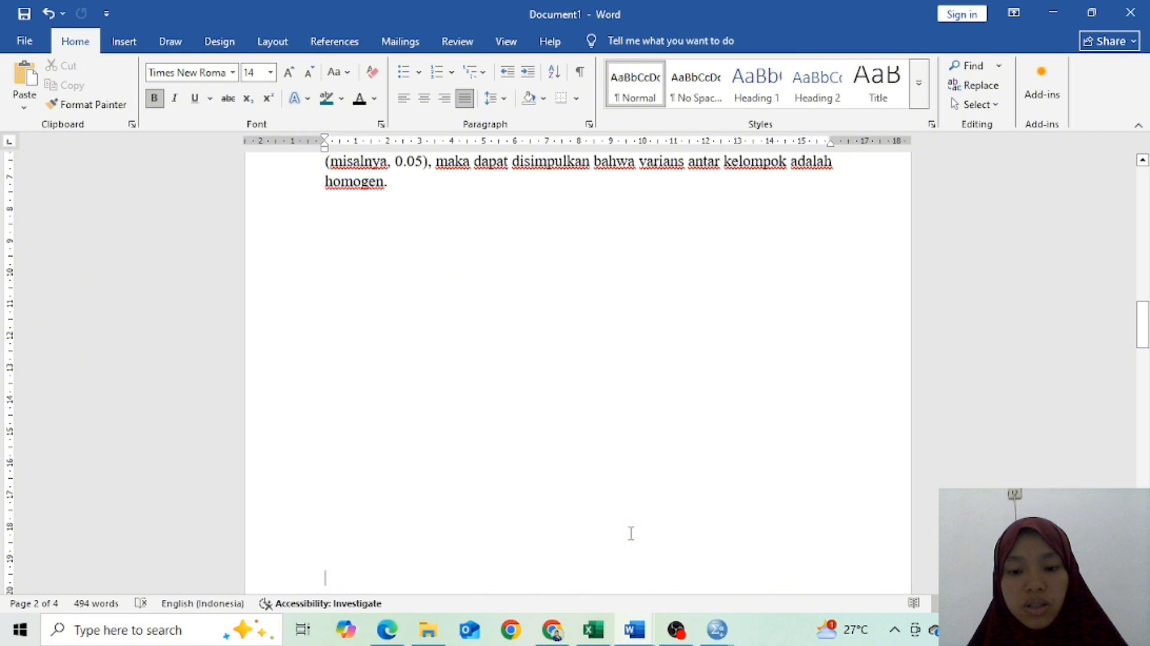
Step: Examine the Uji anova case description in the Word document, including the weekly phone sales table and the Nomor, Merek and Penjualan table
{"action": "key", "text": "ctrl+Return"}
{"action": "scroll", "coordinate": [631, 532], "scroll_direction": "down", "scroll_amount": 6}
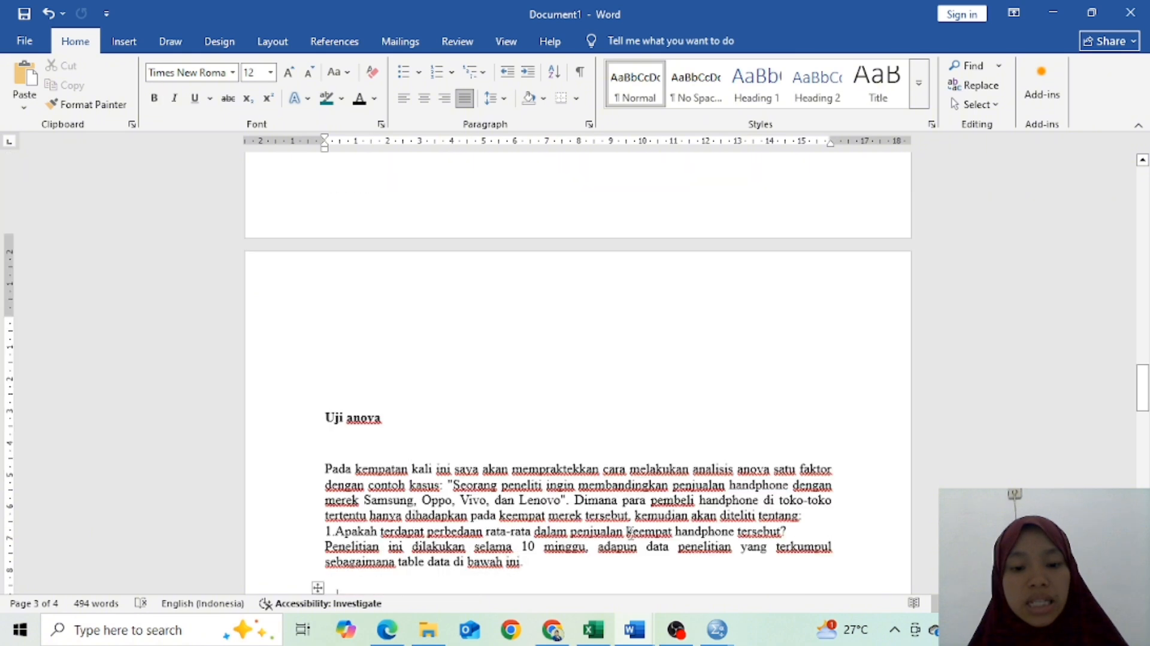
{"action": "scroll", "coordinate": [629, 530], "scroll_direction": "down", "scroll_amount": 1}
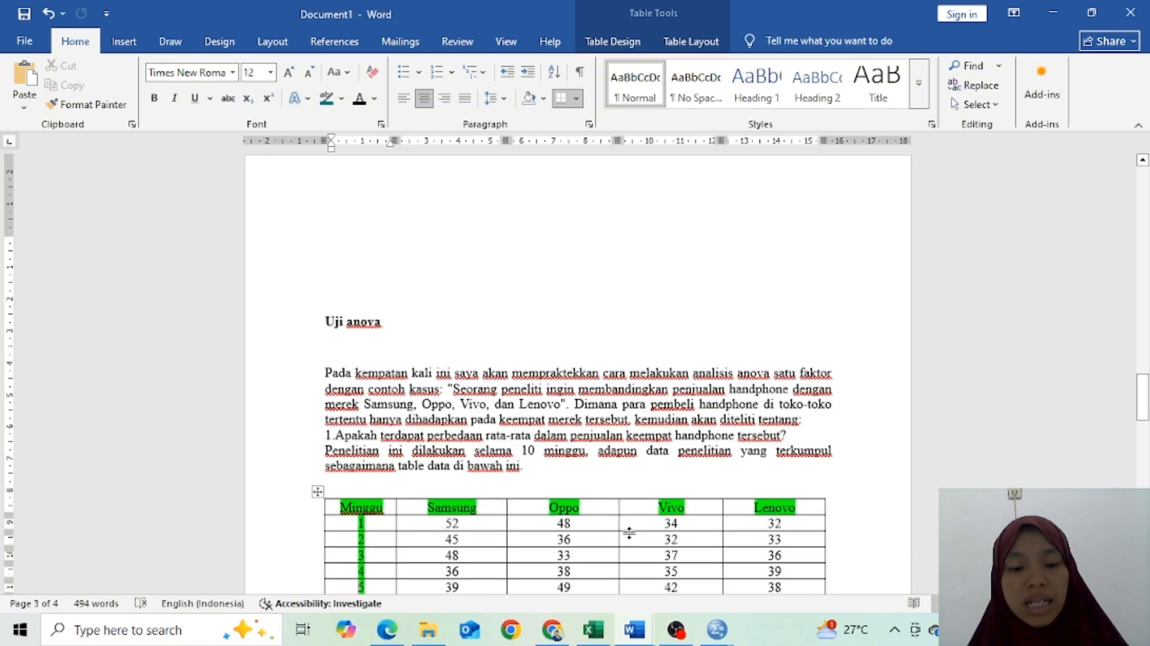
{"action": "scroll", "coordinate": [629, 533], "scroll_direction": "down", "scroll_amount": 1}
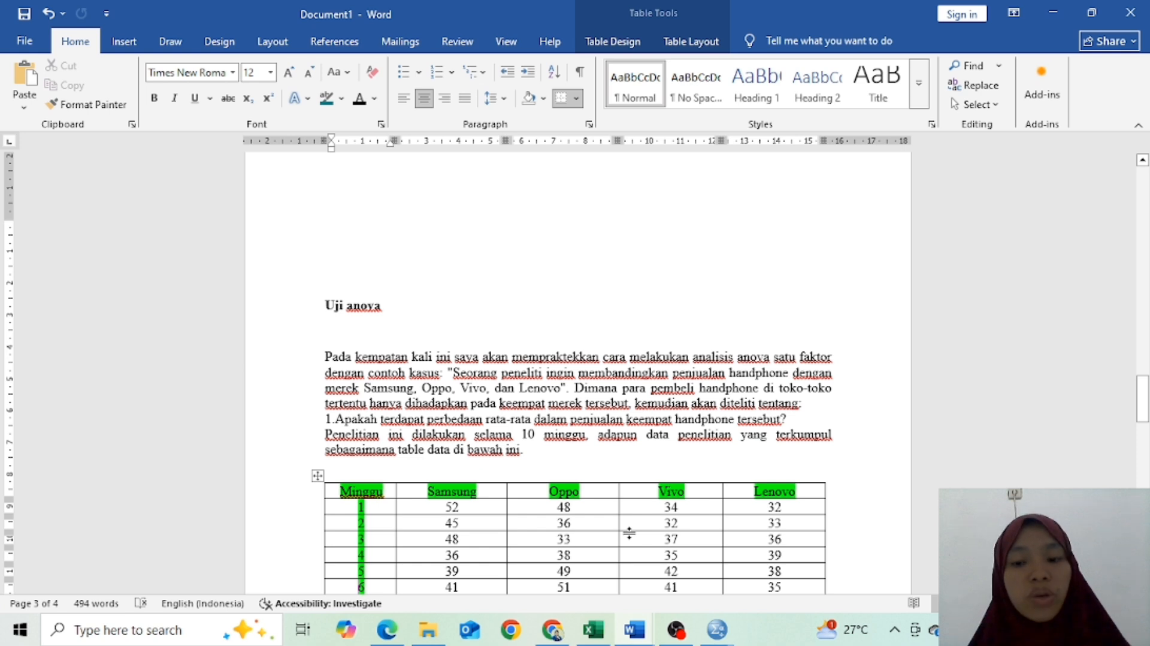
{"action": "scroll", "coordinate": [629, 532], "scroll_direction": "down", "scroll_amount": 1}
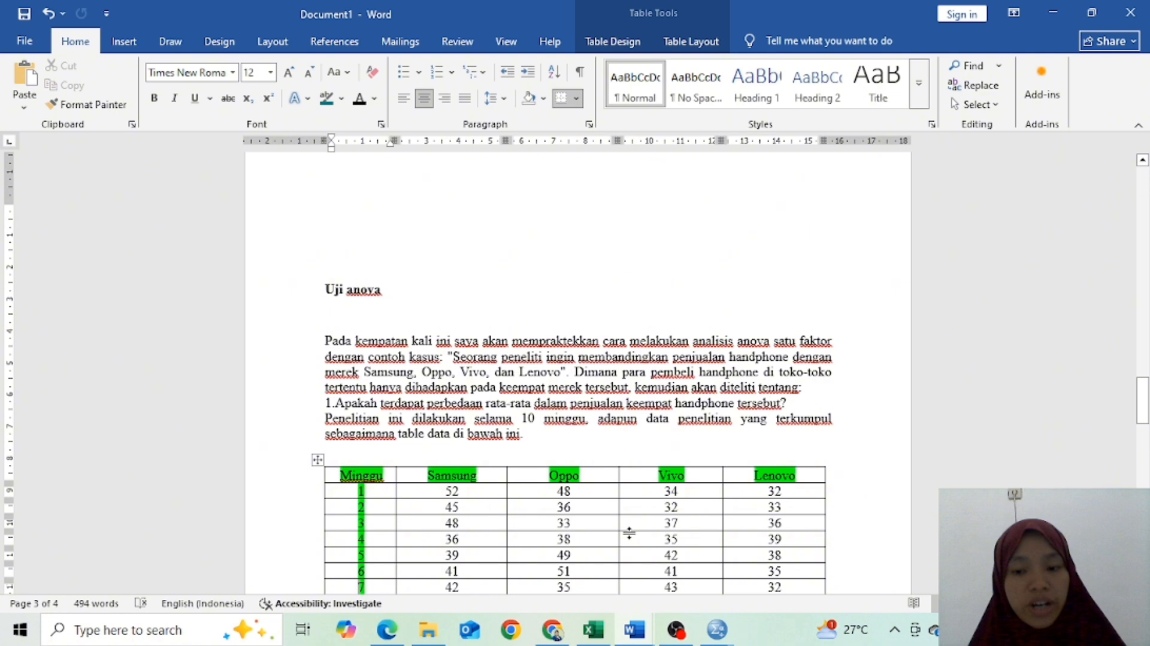
{"action": "scroll", "coordinate": [629, 533], "scroll_direction": "down", "scroll_amount": 1}
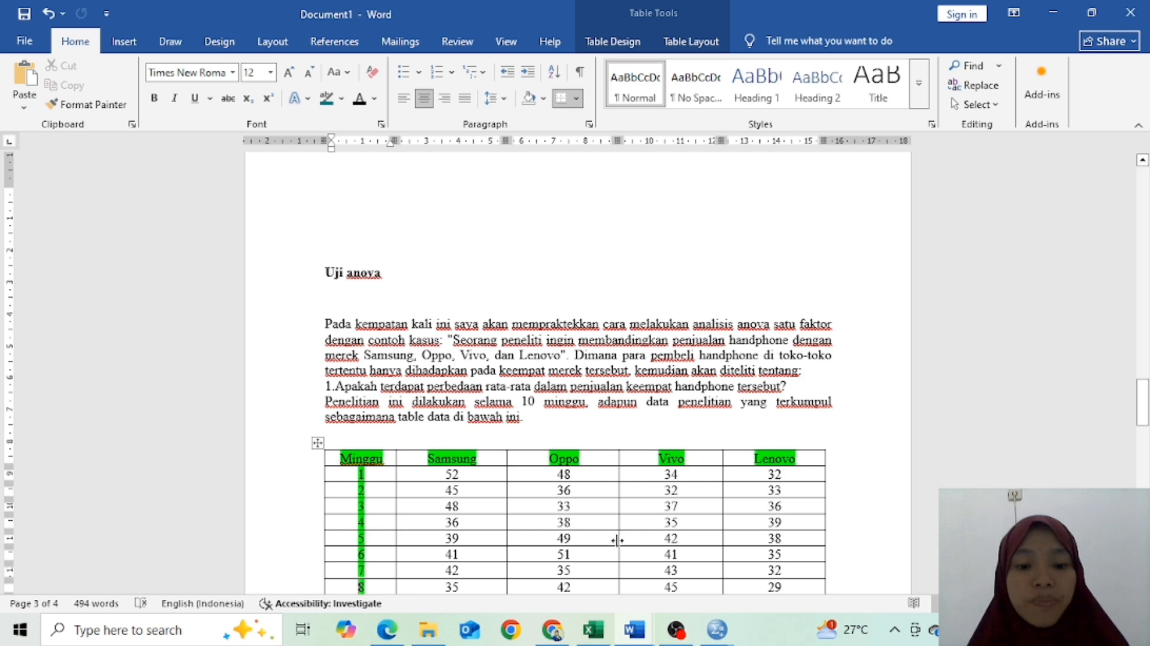
{"action": "scroll", "coordinate": [617, 540], "scroll_direction": "down", "scroll_amount": 1}
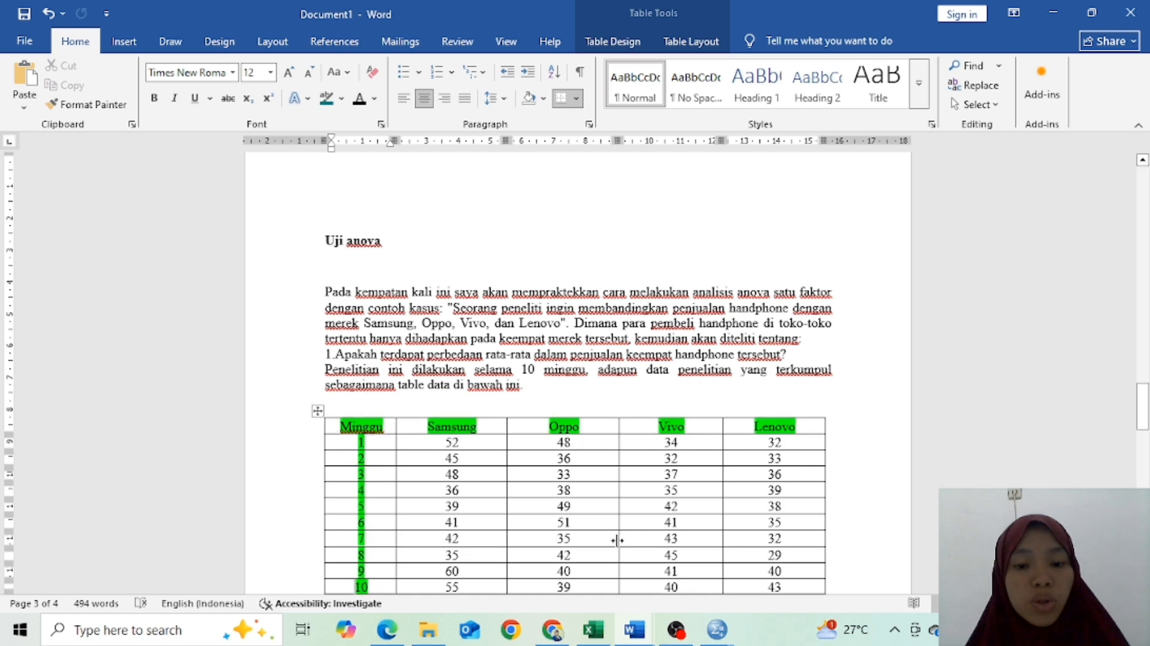
{"action": "scroll", "coordinate": [618, 540], "scroll_direction": "down", "scroll_amount": 2}
{"action": "left_click", "coordinate": [620, 541]}
{"action": "scroll", "coordinate": [619, 542], "scroll_direction": "down", "scroll_amount": 1}
{"action": "left_click", "coordinate": [620, 541]}
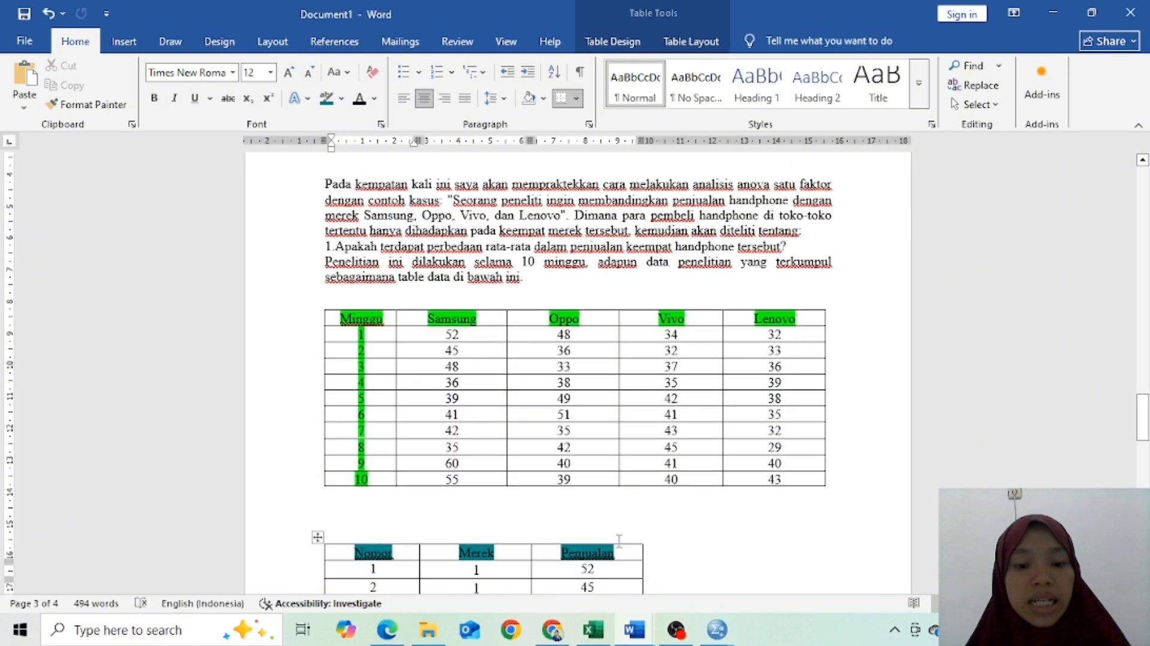
{"action": "scroll", "coordinate": [619, 540], "scroll_direction": "down", "scroll_amount": 1}
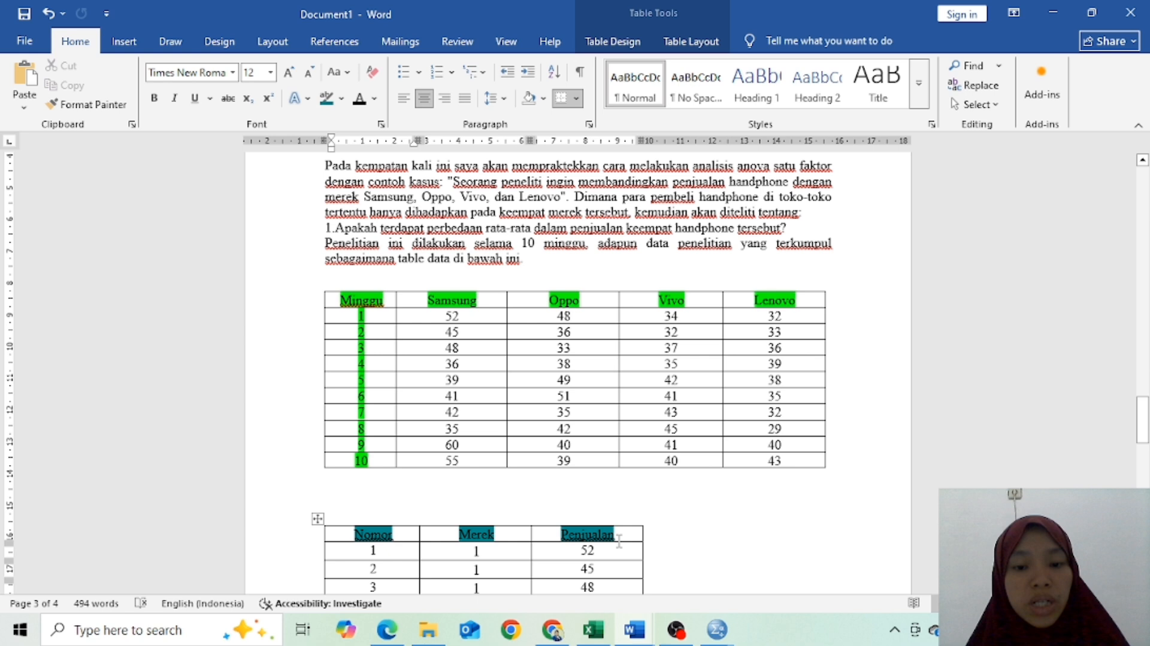
{"action": "scroll", "coordinate": [619, 541], "scroll_direction": "down", "scroll_amount": 3}
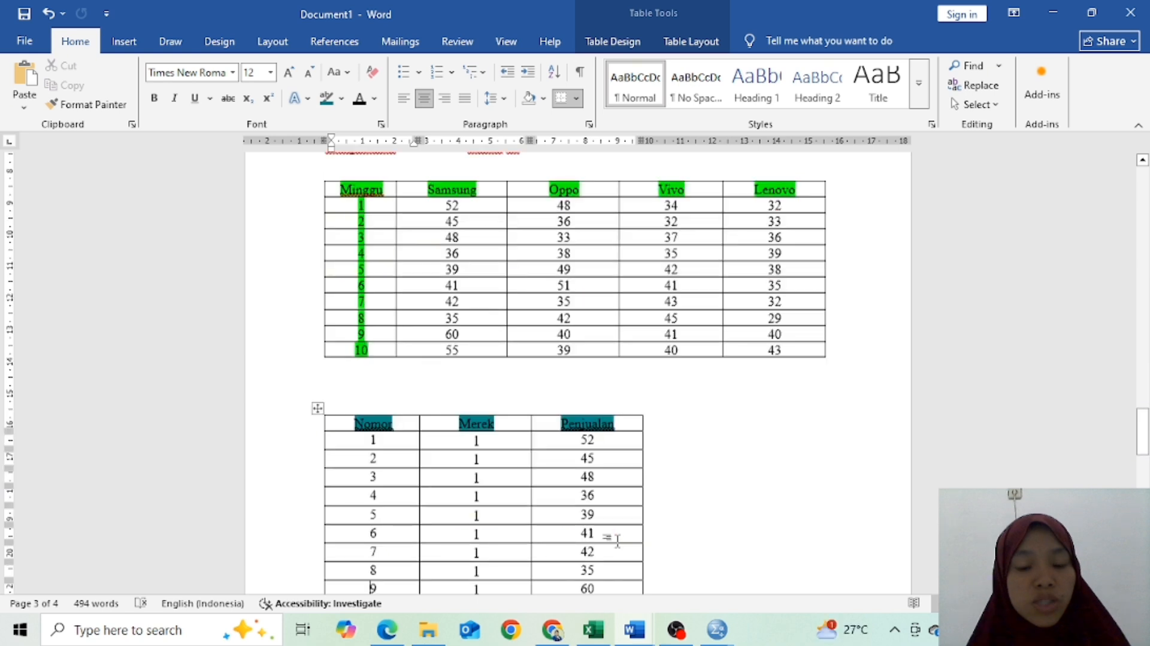
{"action": "scroll", "coordinate": [497, 389], "scroll_direction": "down", "scroll_amount": 2}
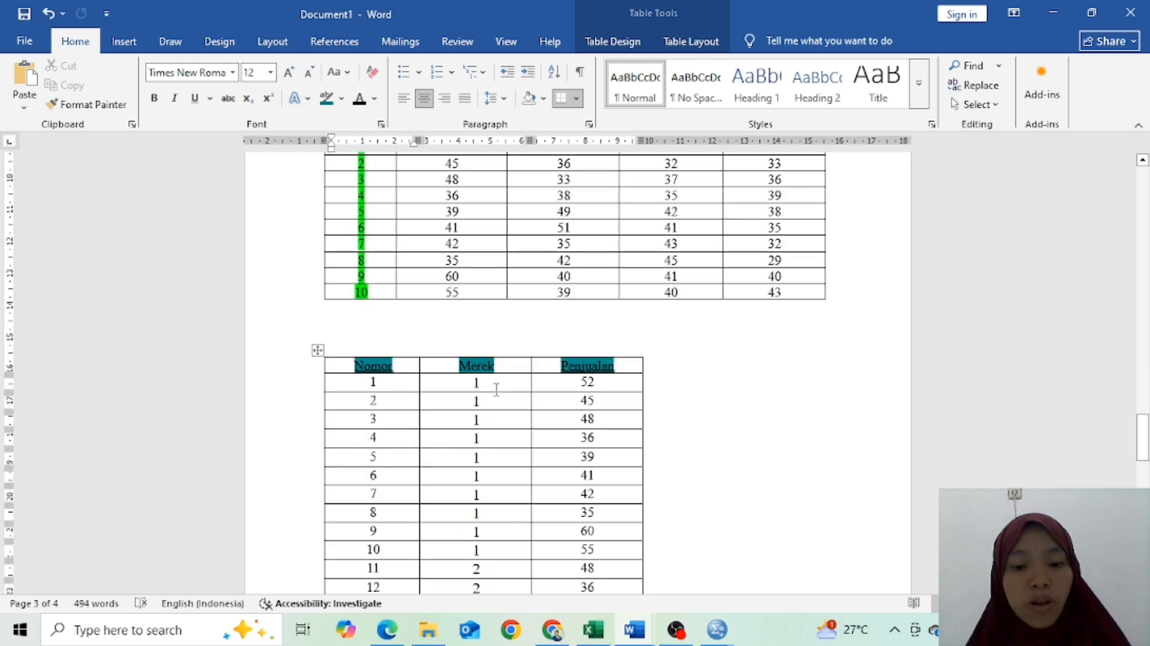
Step: Copy the Merek and Penjualan values of all 40 rows from the Word table into the empty SPSS data view, starting at row 1
{"action": "scroll", "coordinate": [497, 389], "scroll_direction": "down", "scroll_amount": 1}
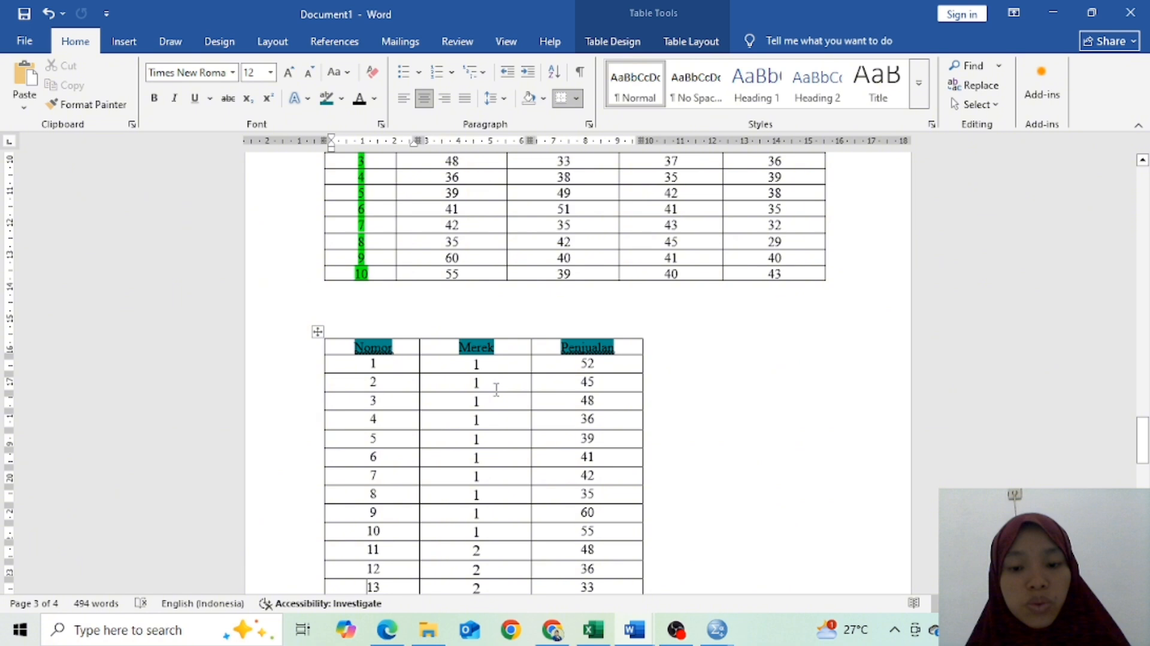
{"action": "scroll", "coordinate": [497, 390], "scroll_direction": "down", "scroll_amount": 2}
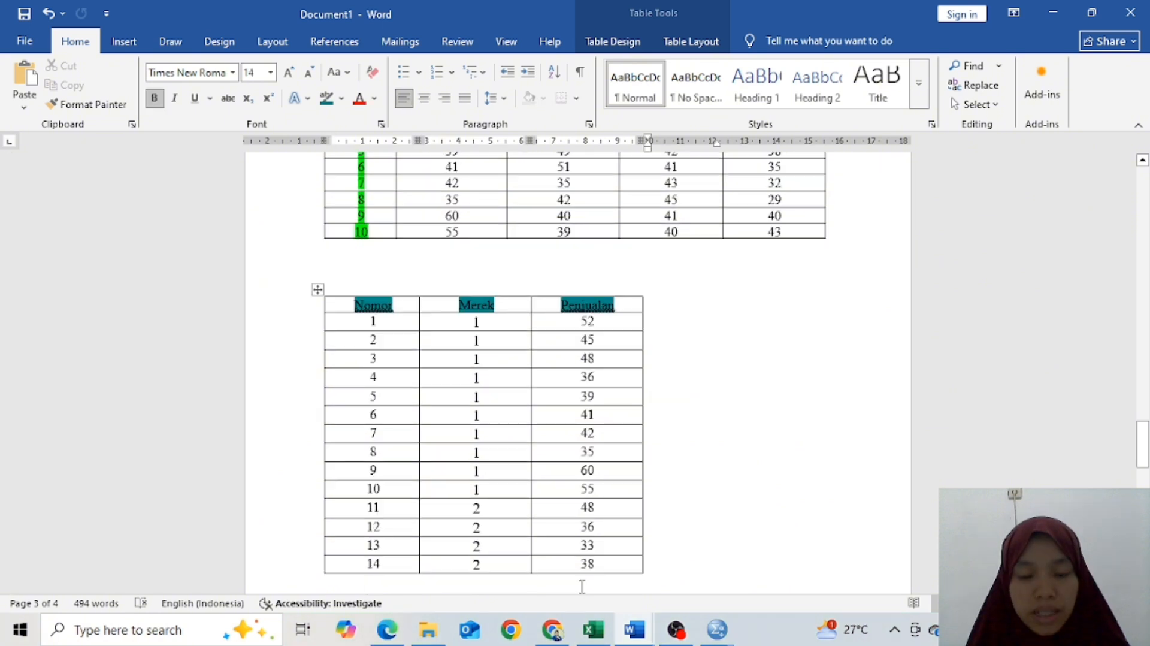
{"action": "left_click", "coordinate": [467, 324]}
{"action": "left_click_drag", "start_coordinate": [467, 324], "coordinate": [562, 522]}
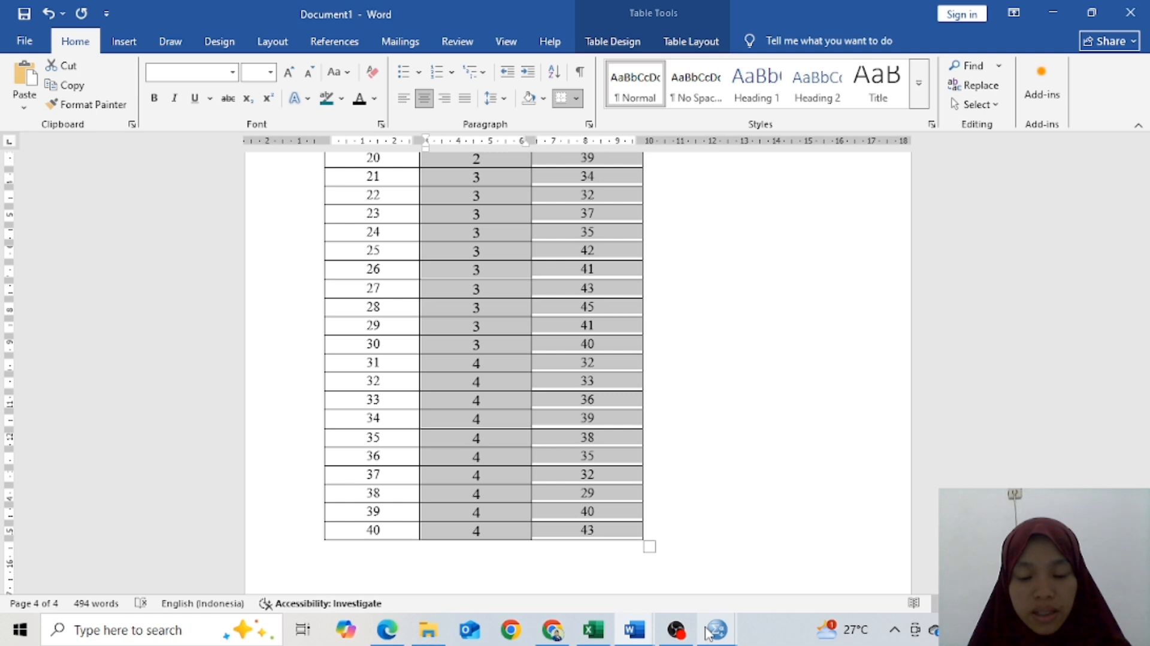
{"action": "mouse_move", "coordinate": [707, 629]}
{"action": "left_click", "coordinate": [647, 572]}
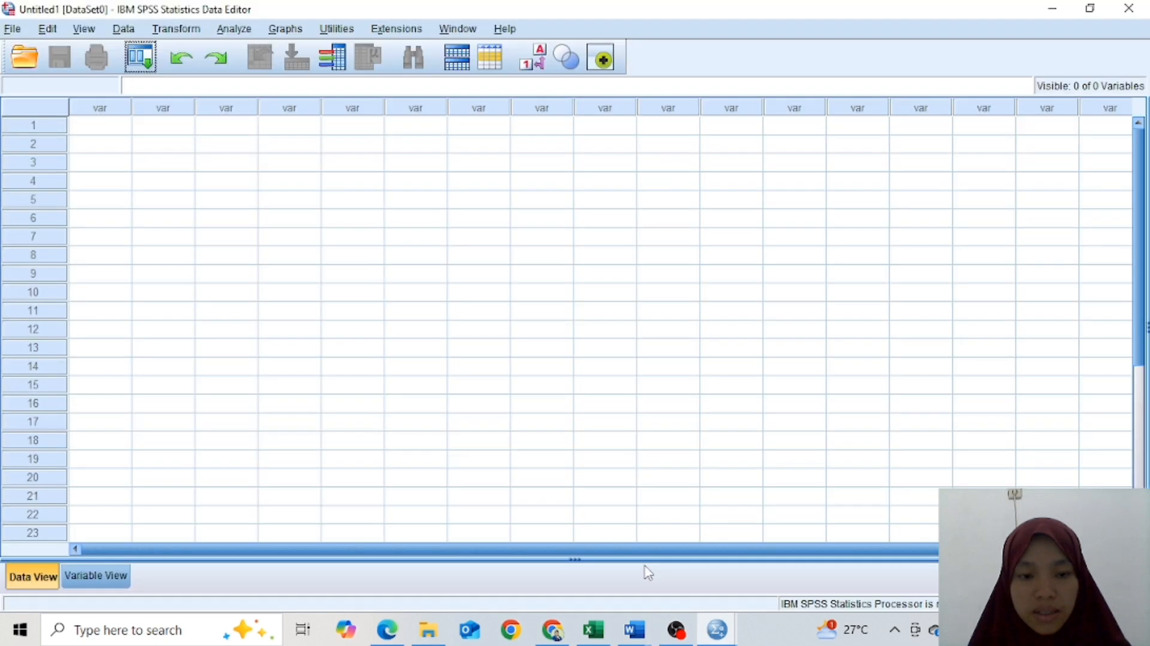
{"action": "left_click", "coordinate": [110, 132]}
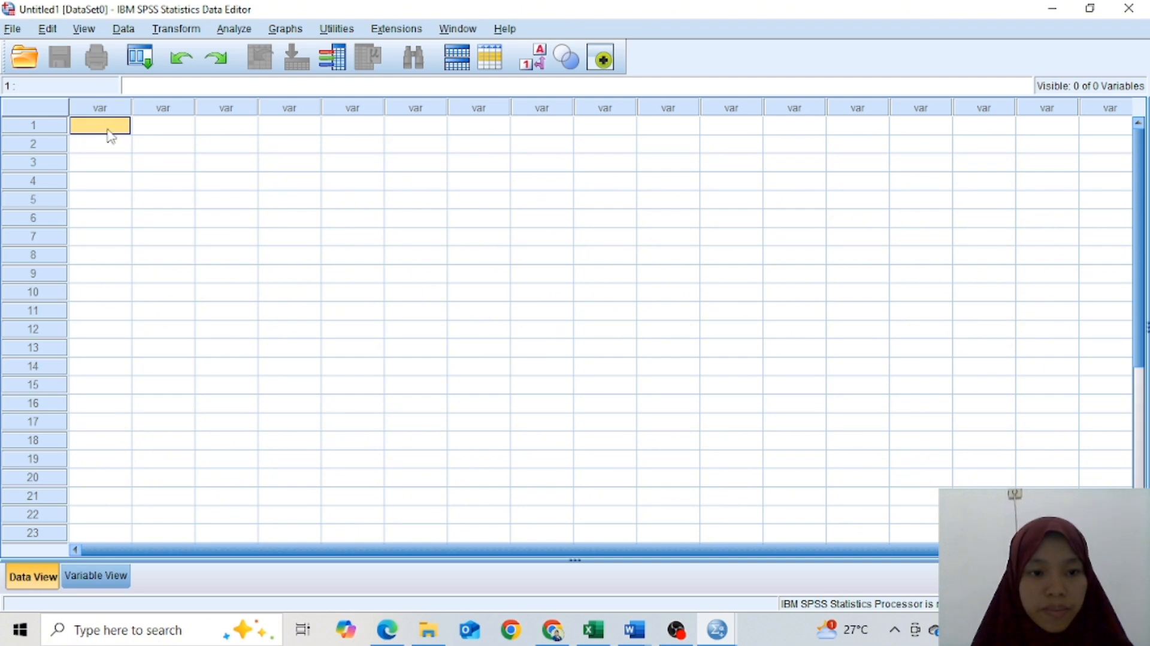
{"action": "key", "text": "ctrl+v"}
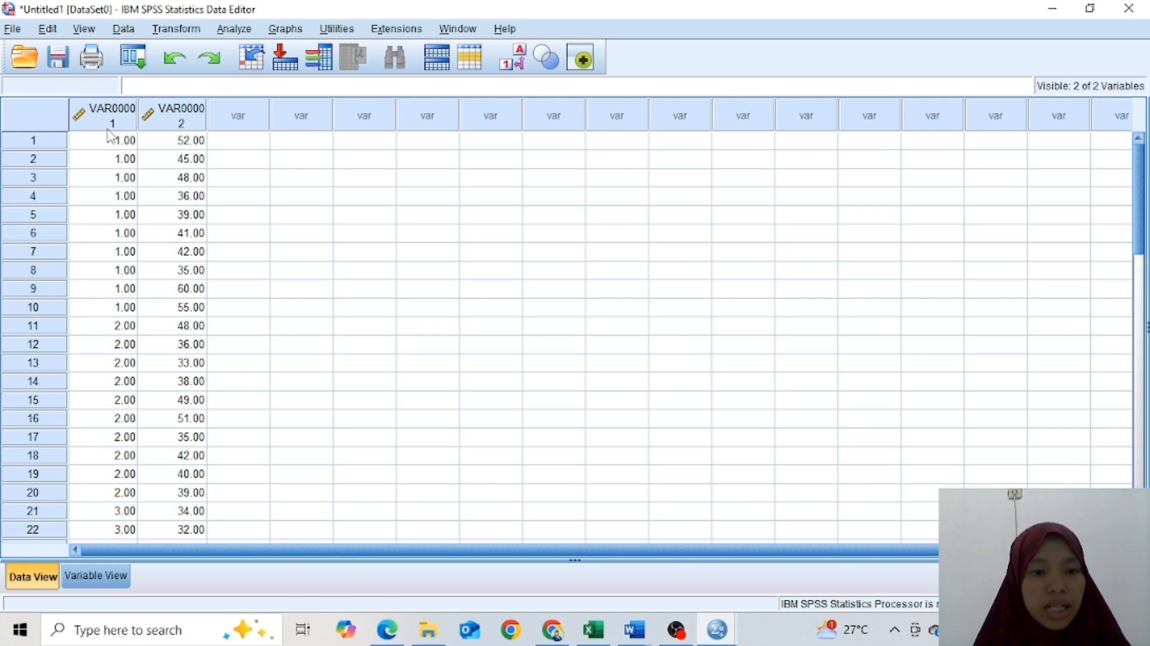
Step: Rename the first variable to kode and the second variable to penjualan
{"action": "left_click", "coordinate": [96, 574]}
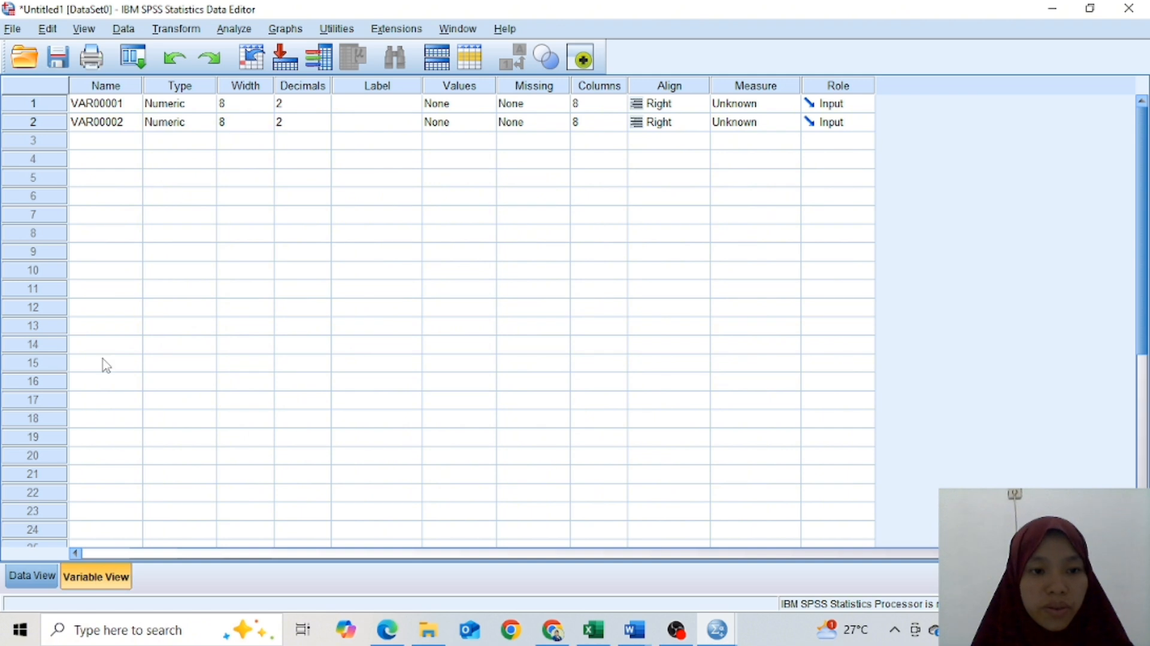
{"action": "left_click", "coordinate": [90, 109]}
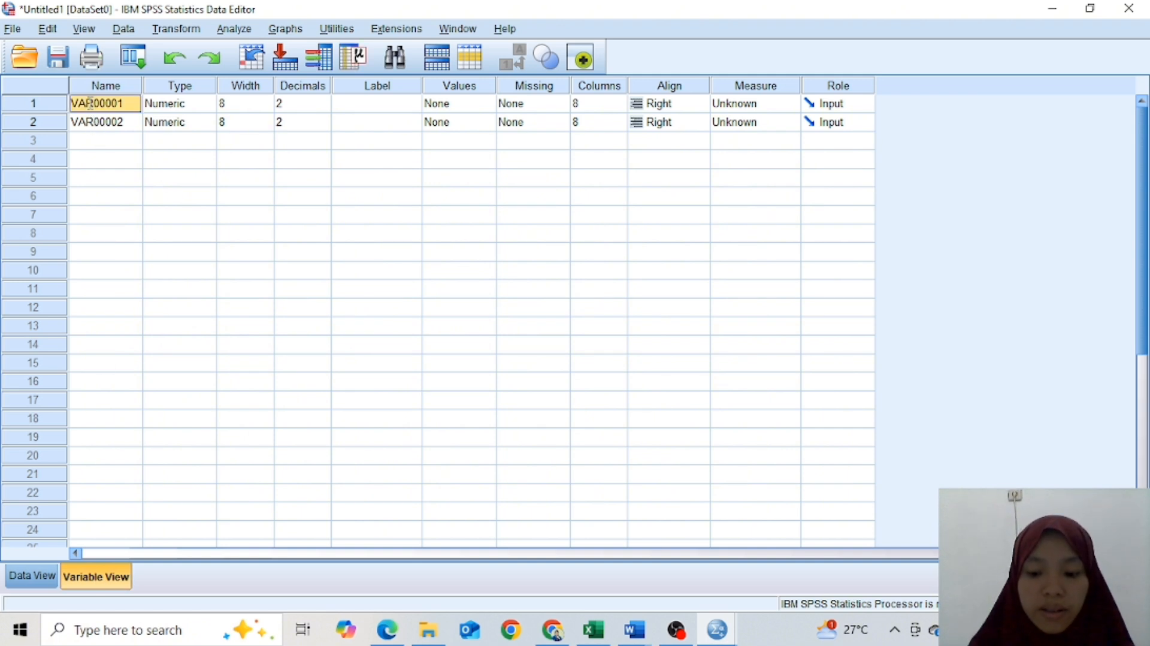
{"action": "type", "text": "kode"}
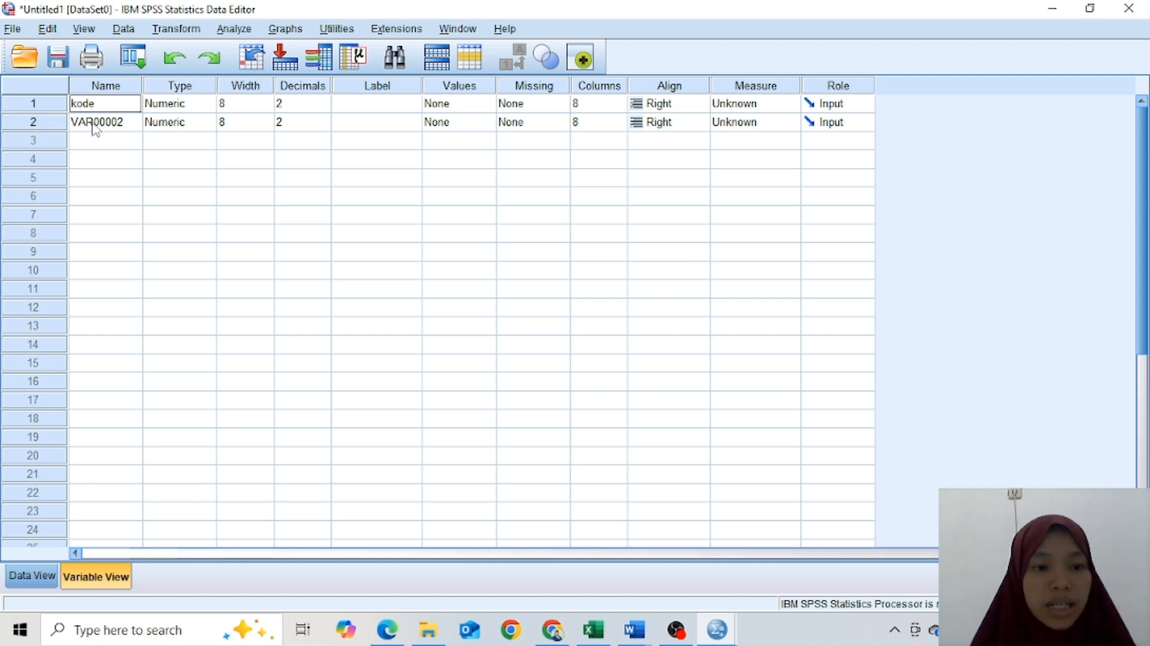
{"action": "left_click", "coordinate": [93, 125]}
{"action": "type", "text": "p"}
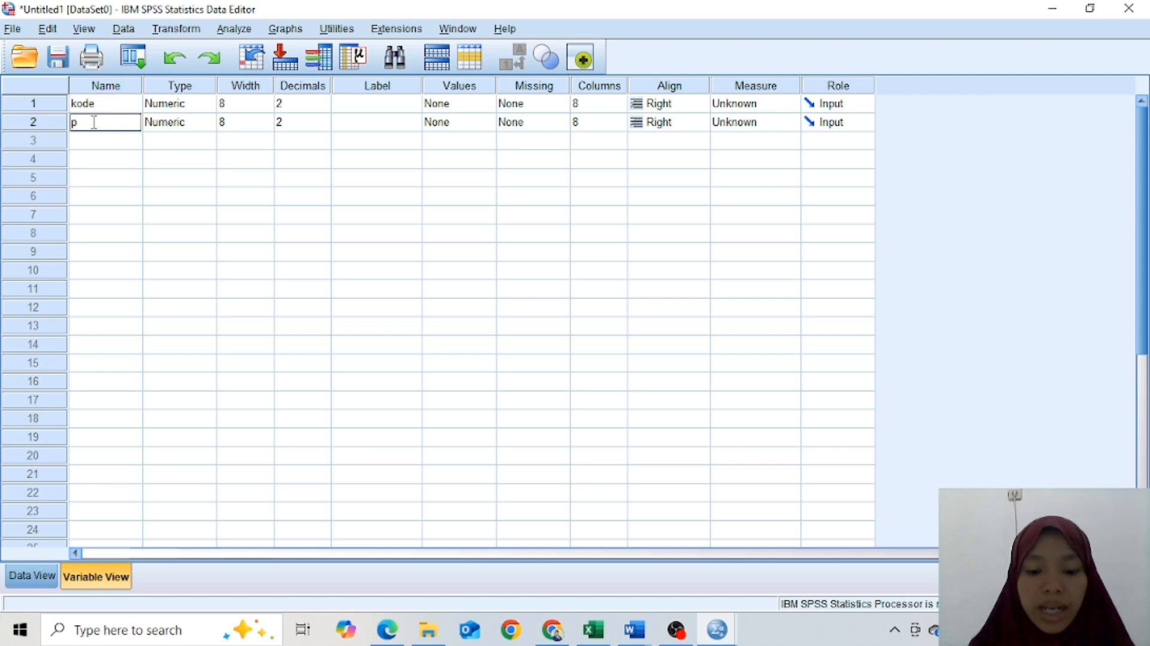
{"action": "type", "text": "enjualan"}
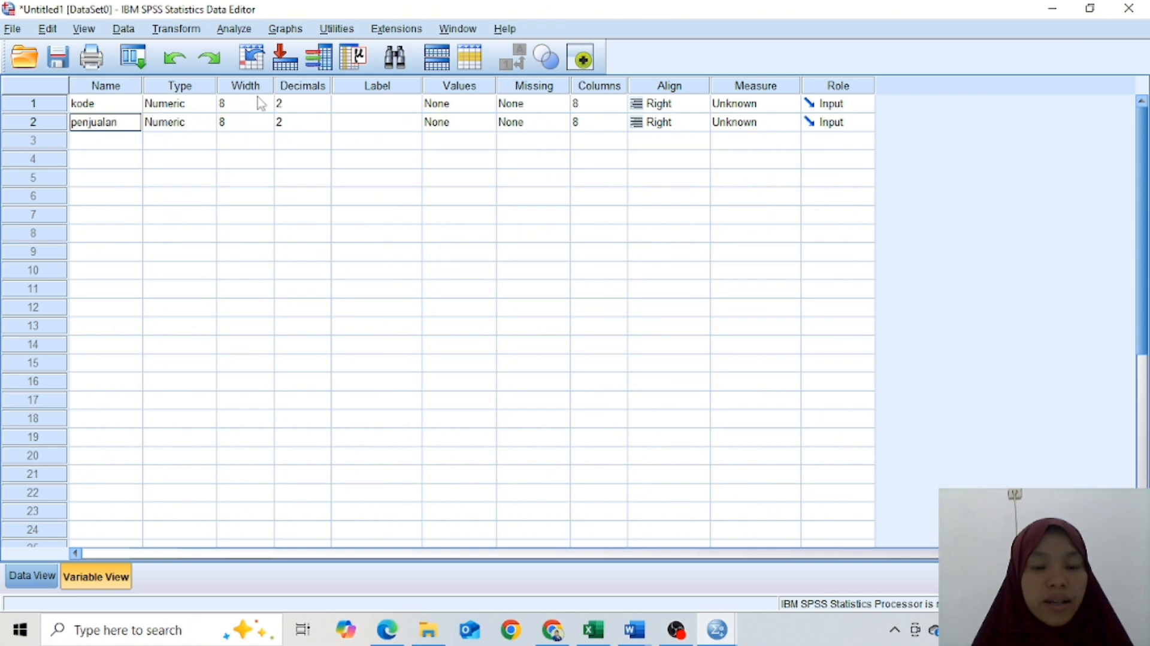
Step: Set the decimals of kode to 0 and those of penjualan to 2
{"action": "left_click", "coordinate": [309, 104]}
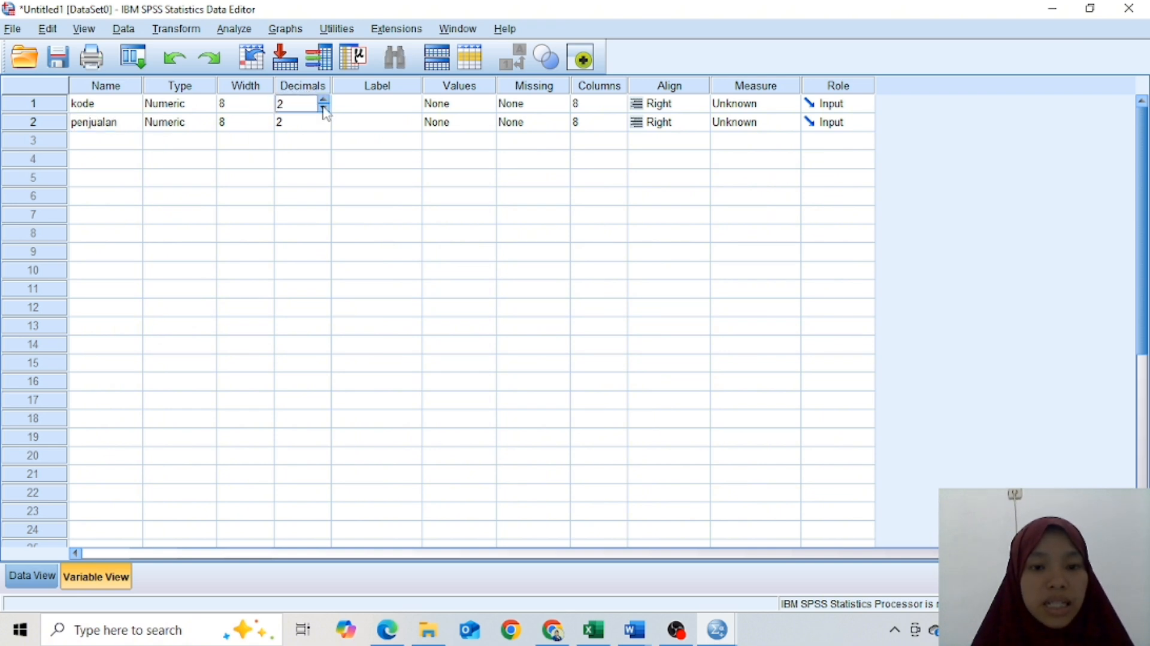
{"action": "left_click", "coordinate": [324, 109]}
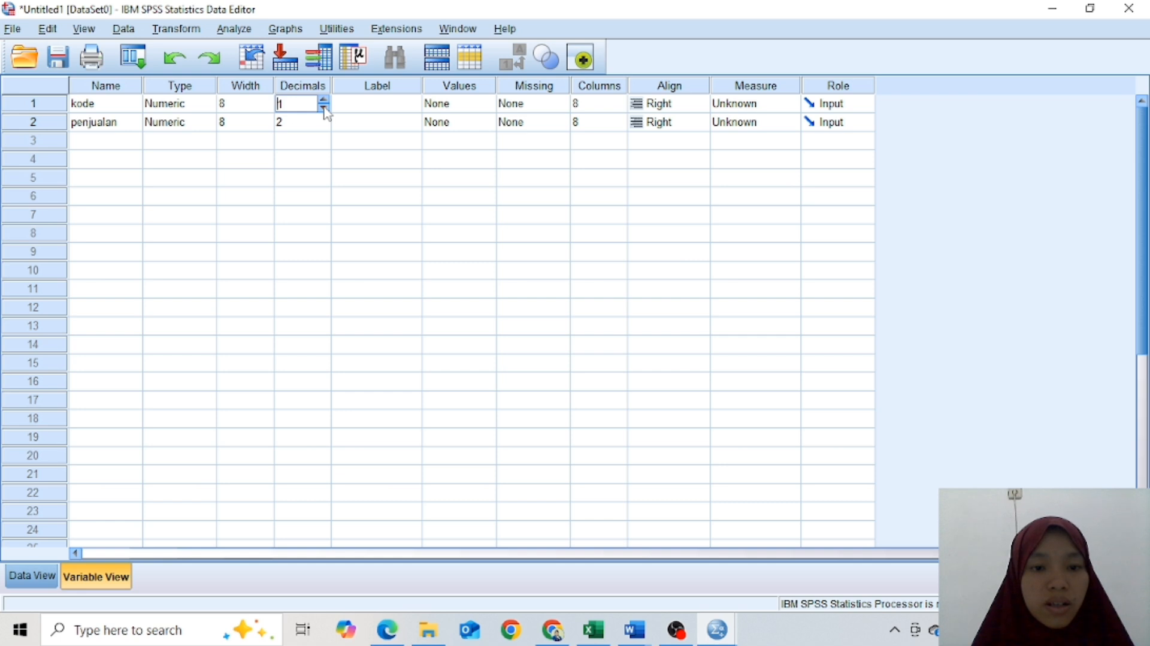
{"action": "left_click", "coordinate": [325, 109]}
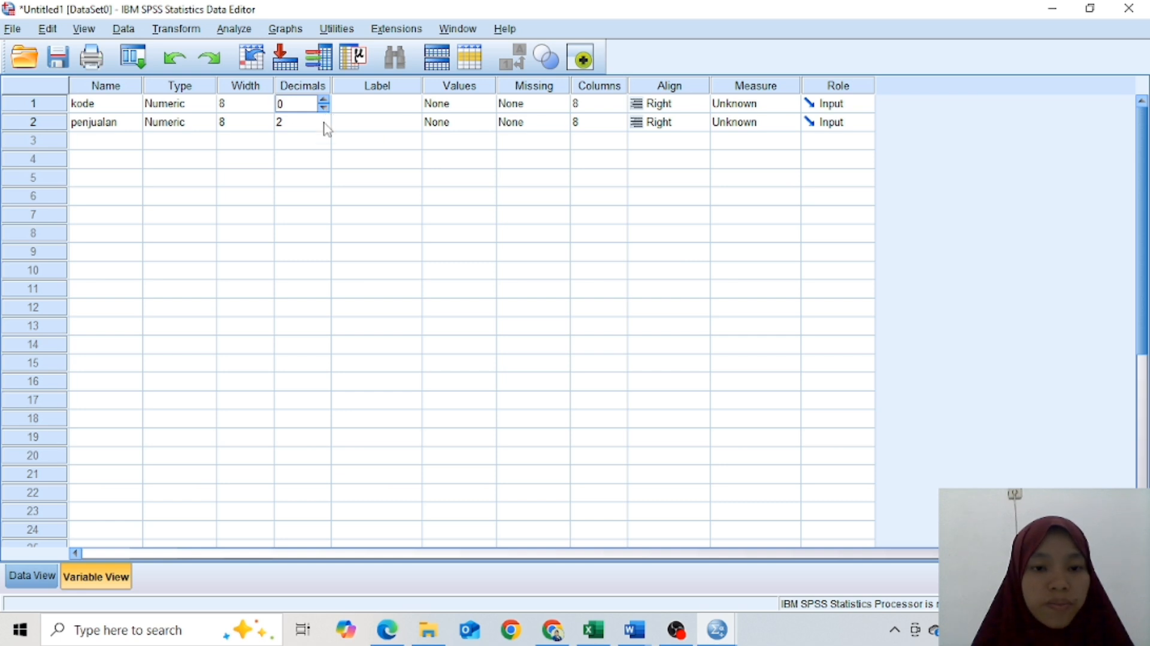
{"action": "left_click", "coordinate": [324, 125]}
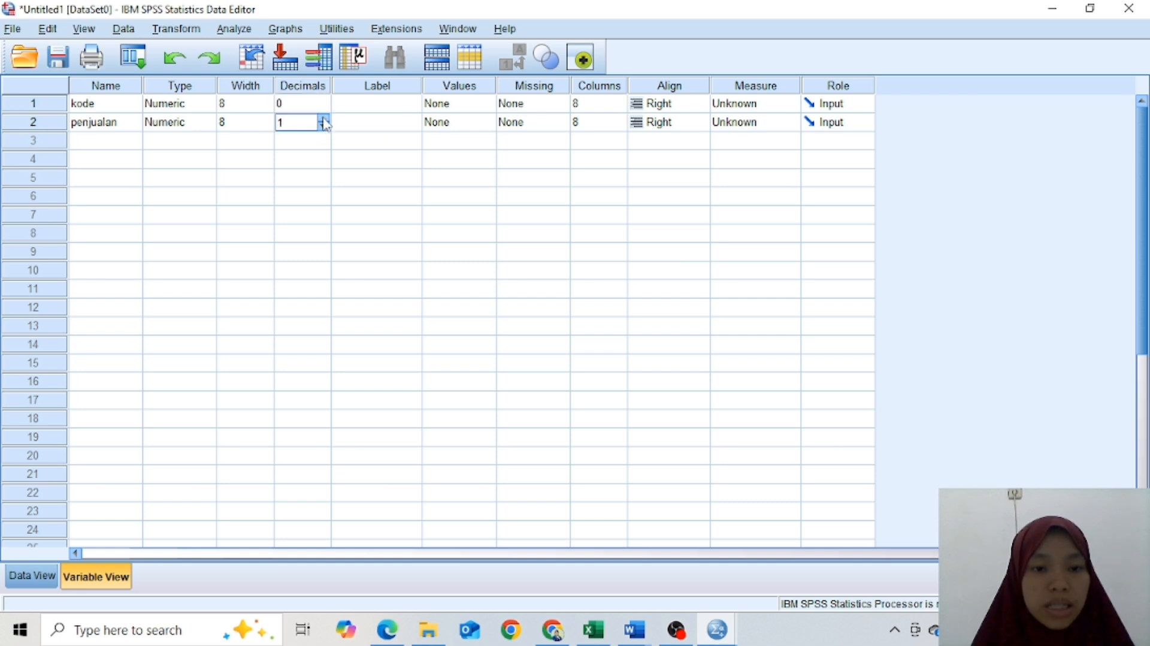
{"action": "left_click", "coordinate": [323, 118]}
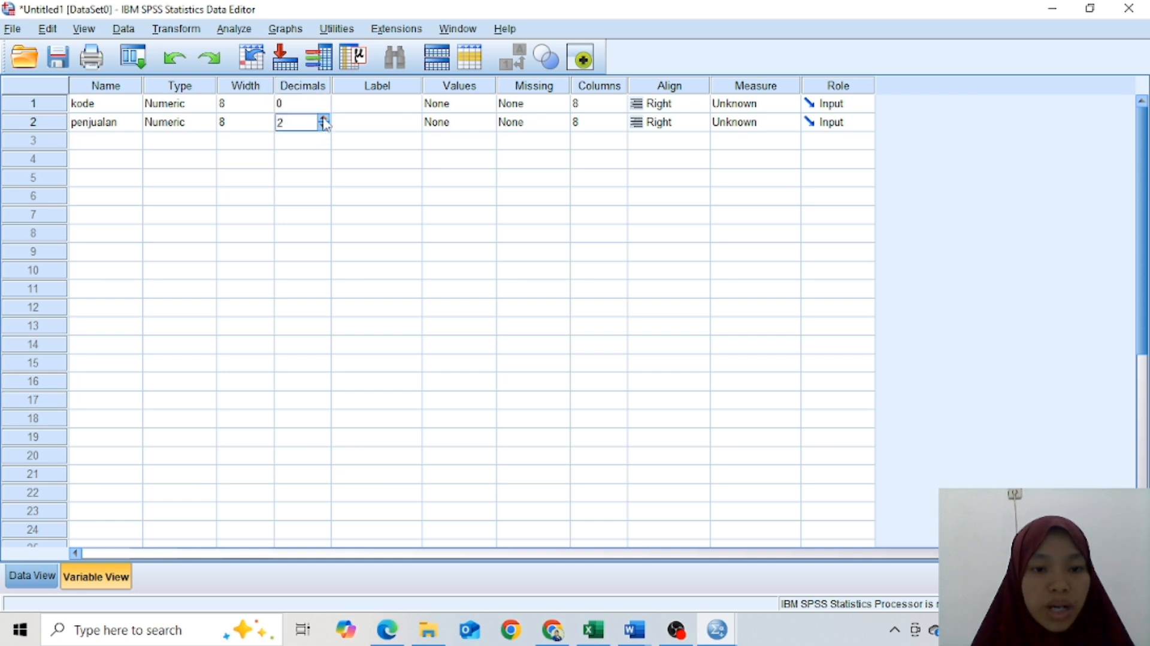
Step: Define a value label for the kode variable that assigns samsung to value 1
{"action": "left_click", "coordinate": [471, 107]}
{"action": "left_click", "coordinate": [486, 105]}
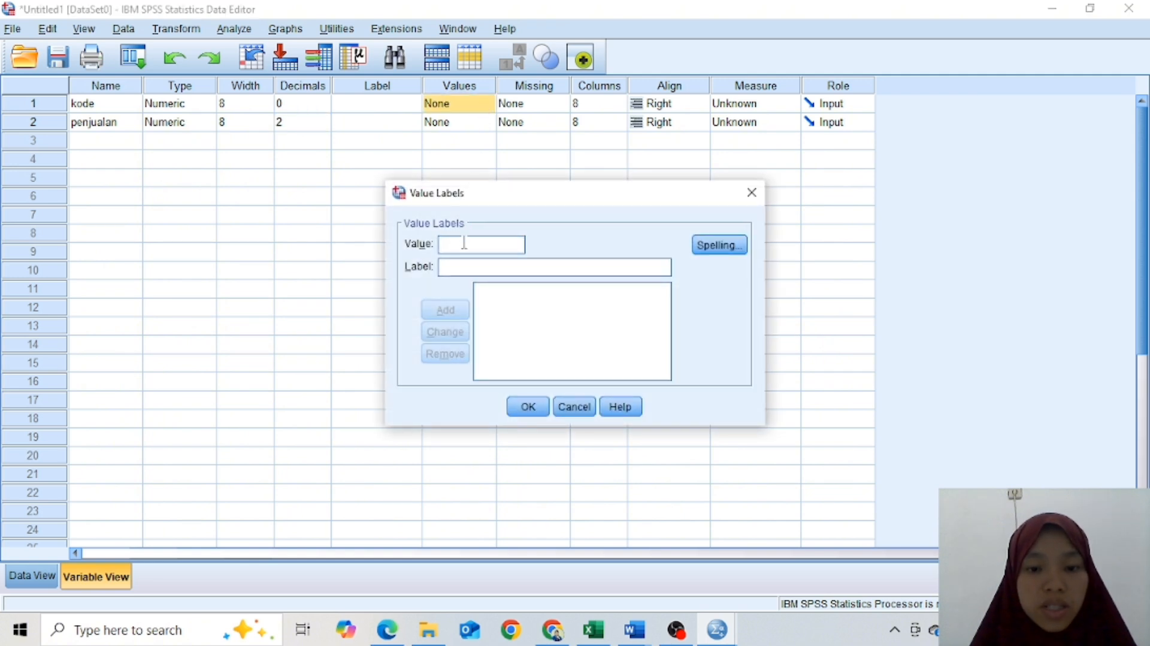
{"action": "type", "text": "1"}
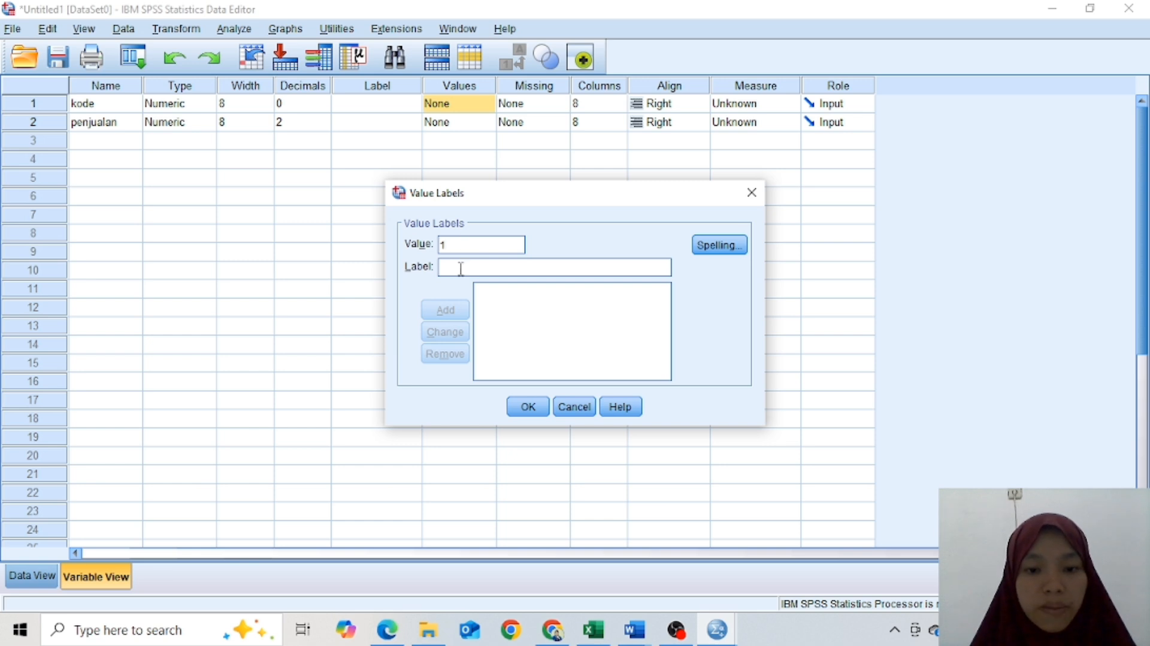
{"action": "left_click", "coordinate": [461, 268]}
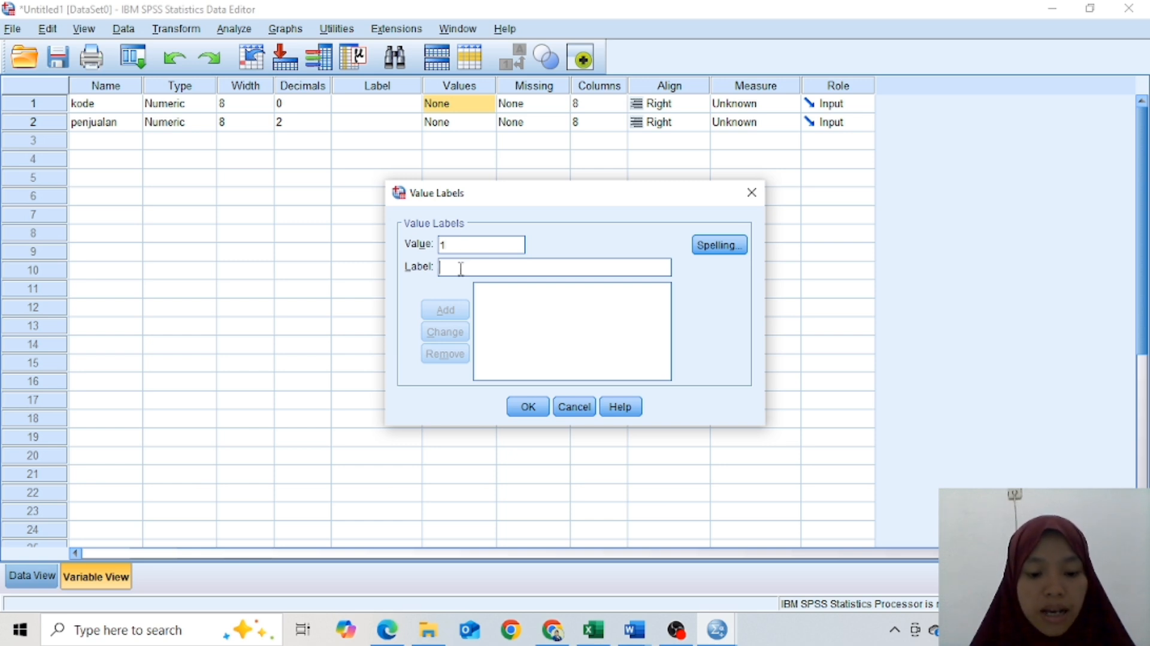
{"action": "type", "text": "samsung"}
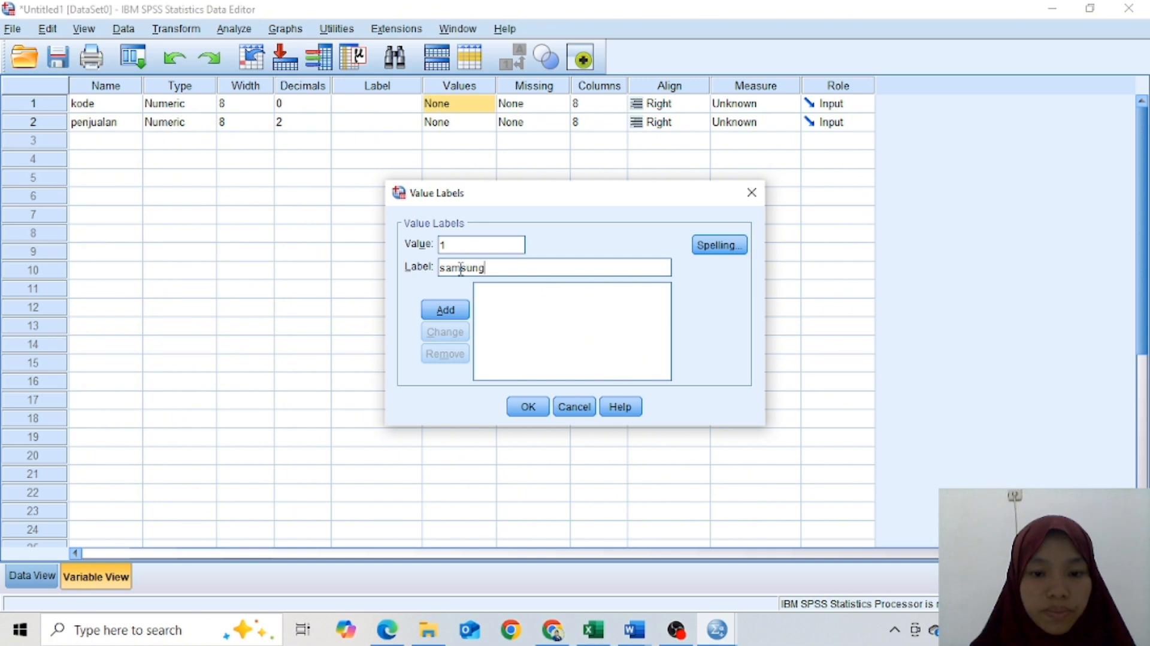
{"action": "left_click", "coordinate": [456, 311]}
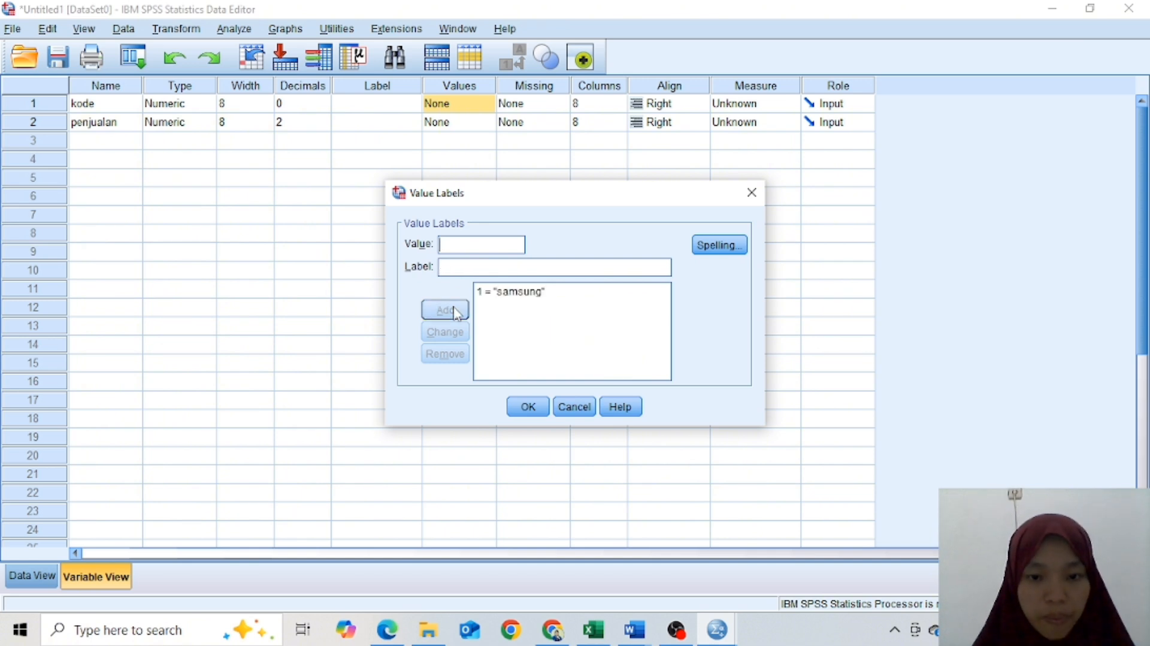
{"action": "left_click", "coordinate": [528, 407]}
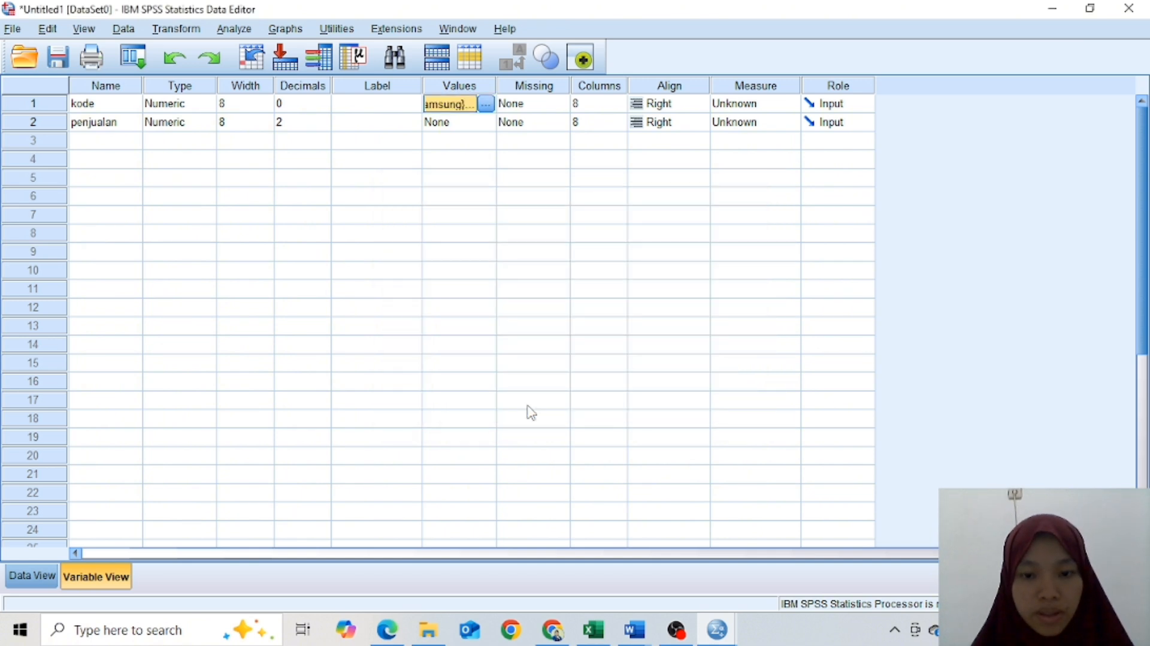
Step: Add the label oppo for value 2 to the value labels of kode
{"action": "left_click", "coordinate": [486, 108]}
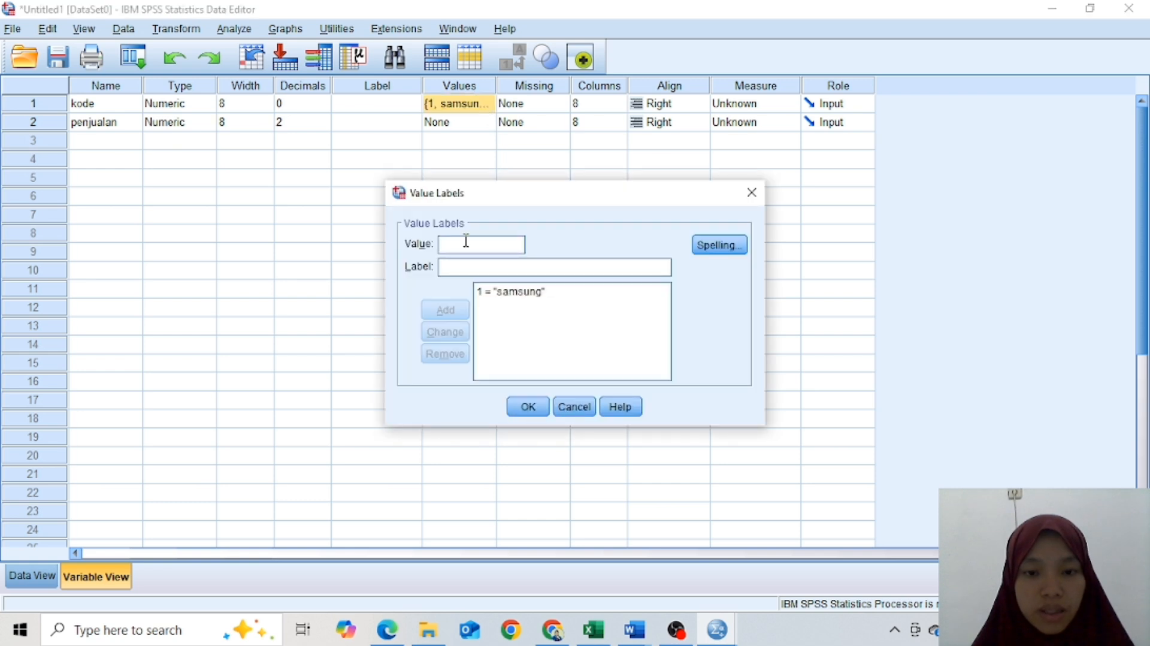
{"action": "type", "text": "2"}
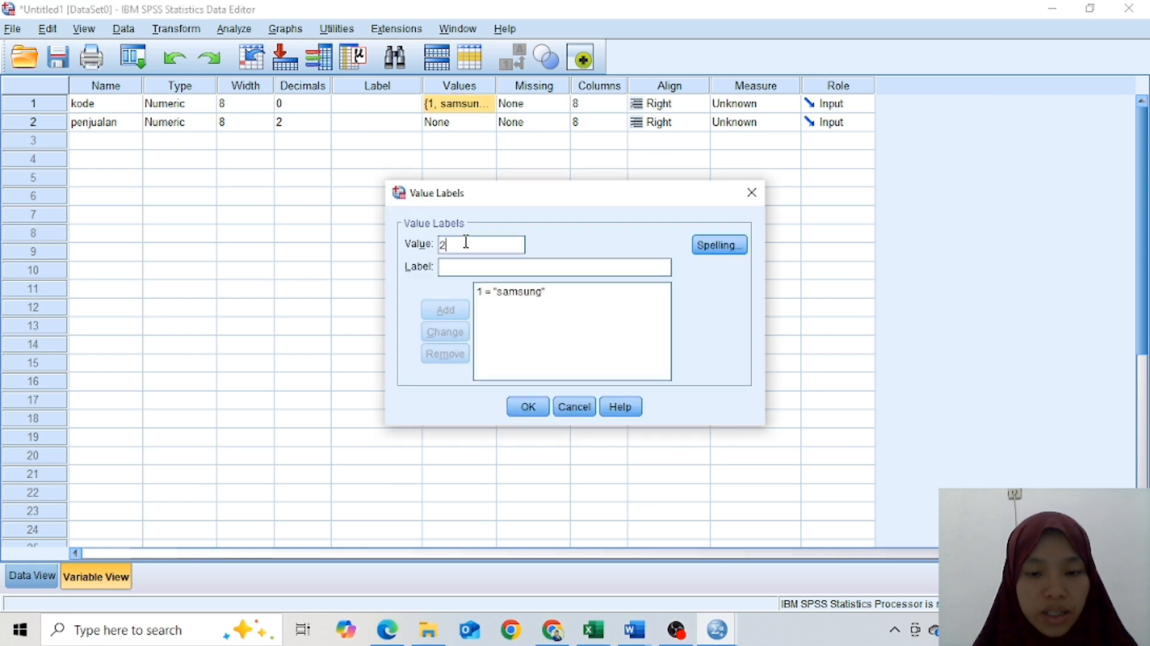
{"action": "left_click", "coordinate": [454, 270]}
{"action": "type", "text": "oppo"}
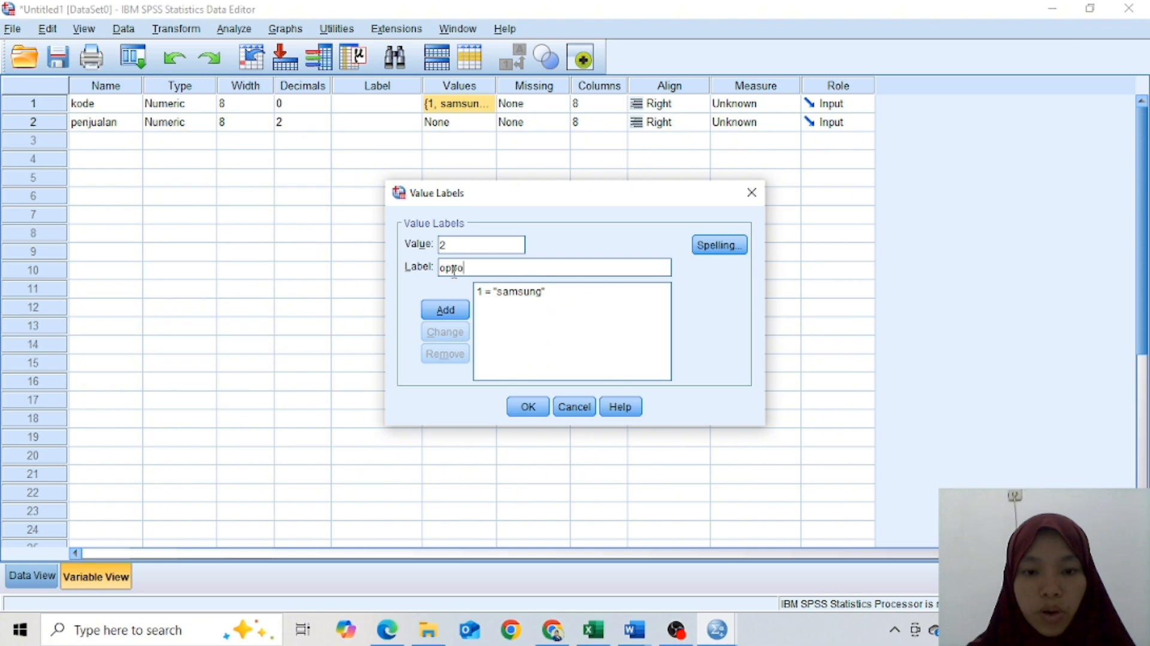
{"action": "left_click", "coordinate": [454, 313]}
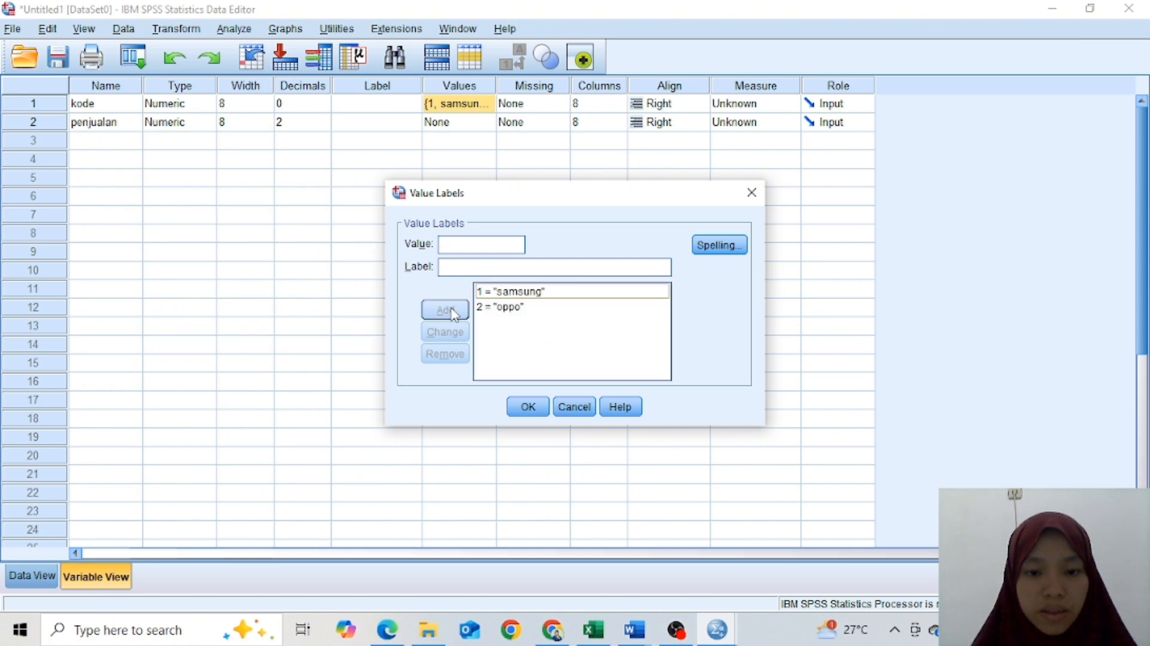
{"action": "left_click", "coordinate": [519, 406]}
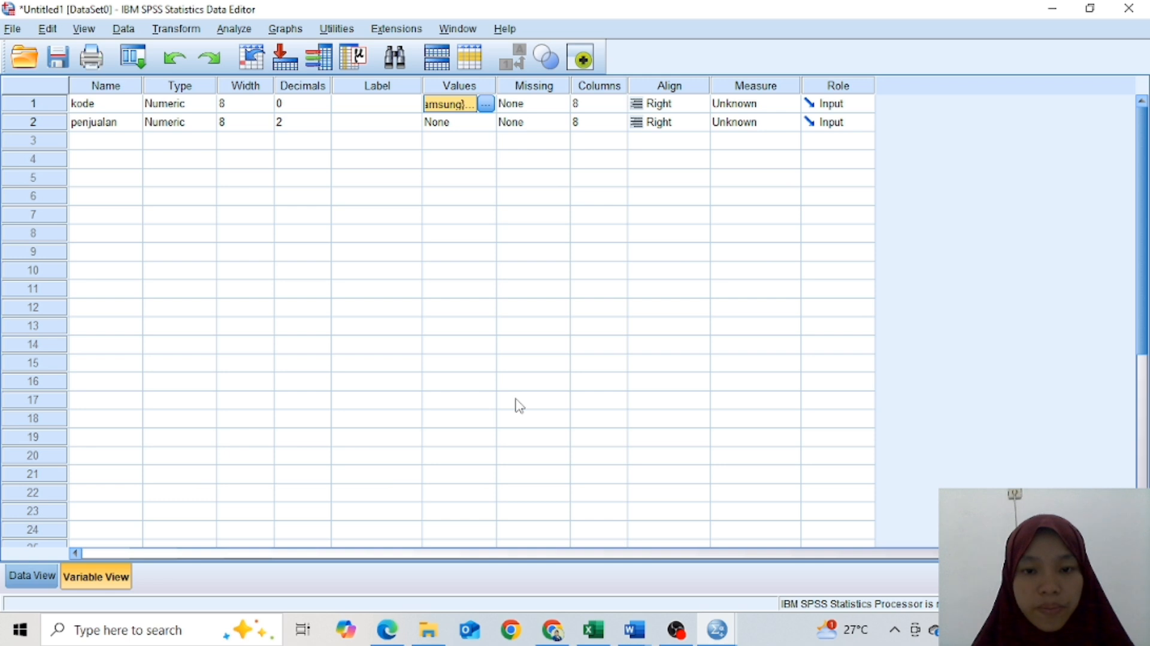
Step: Add the label vivo for value 3 to the value labels of kode
{"action": "left_click", "coordinate": [486, 105]}
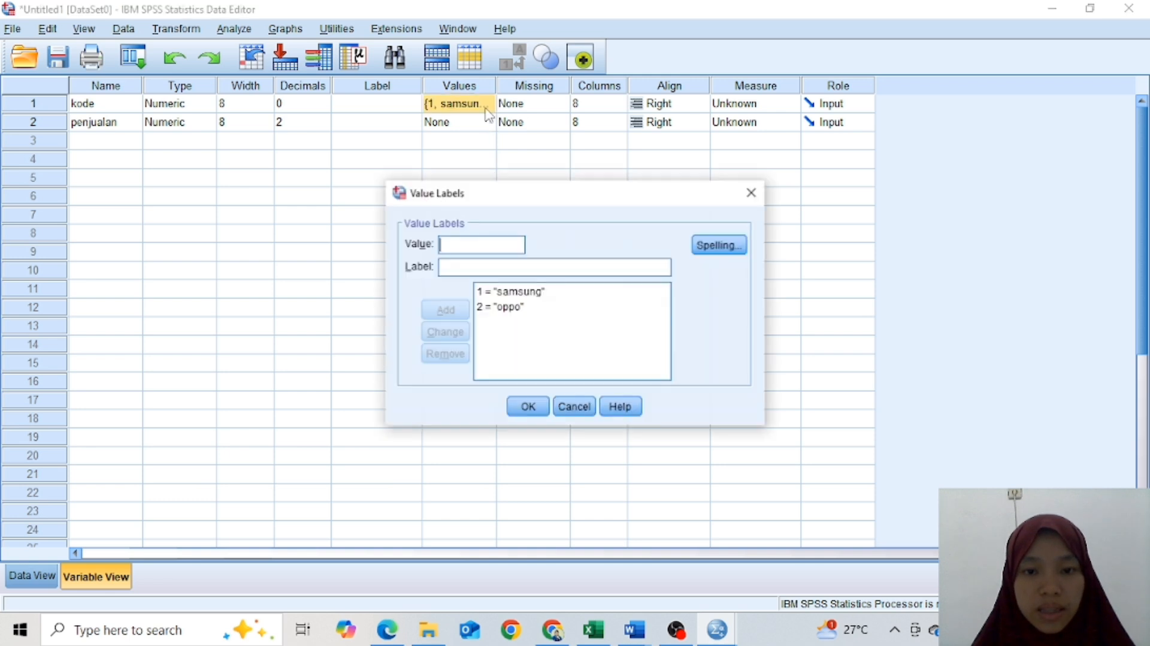
{"action": "type", "text": "3"}
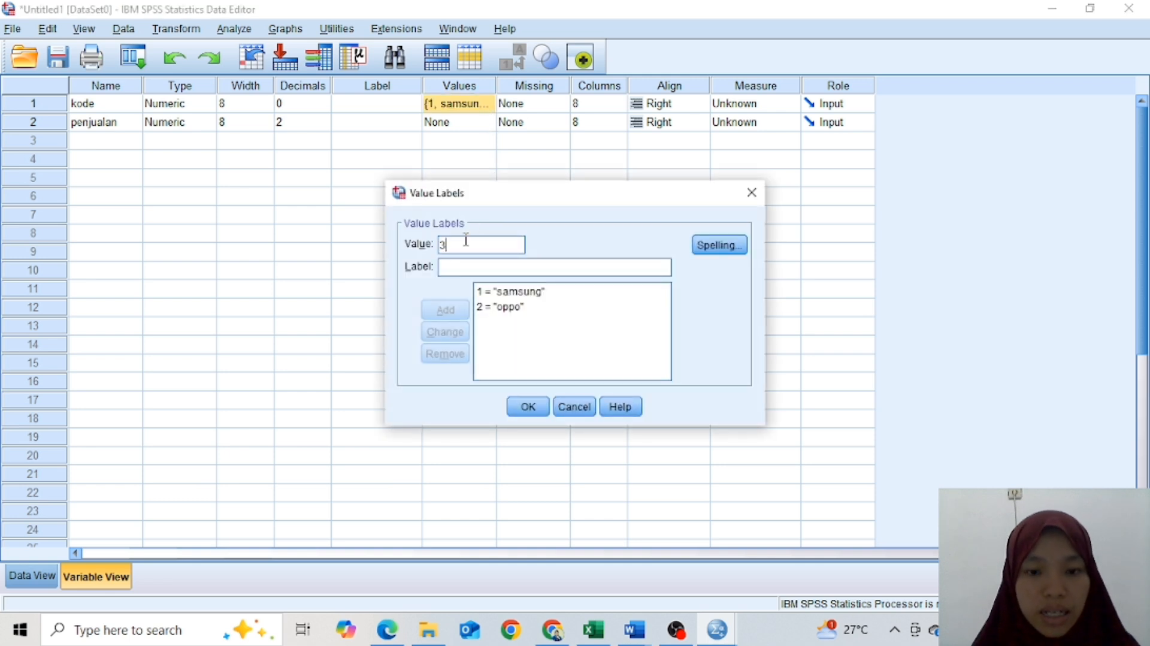
{"action": "left_click", "coordinate": [460, 264]}
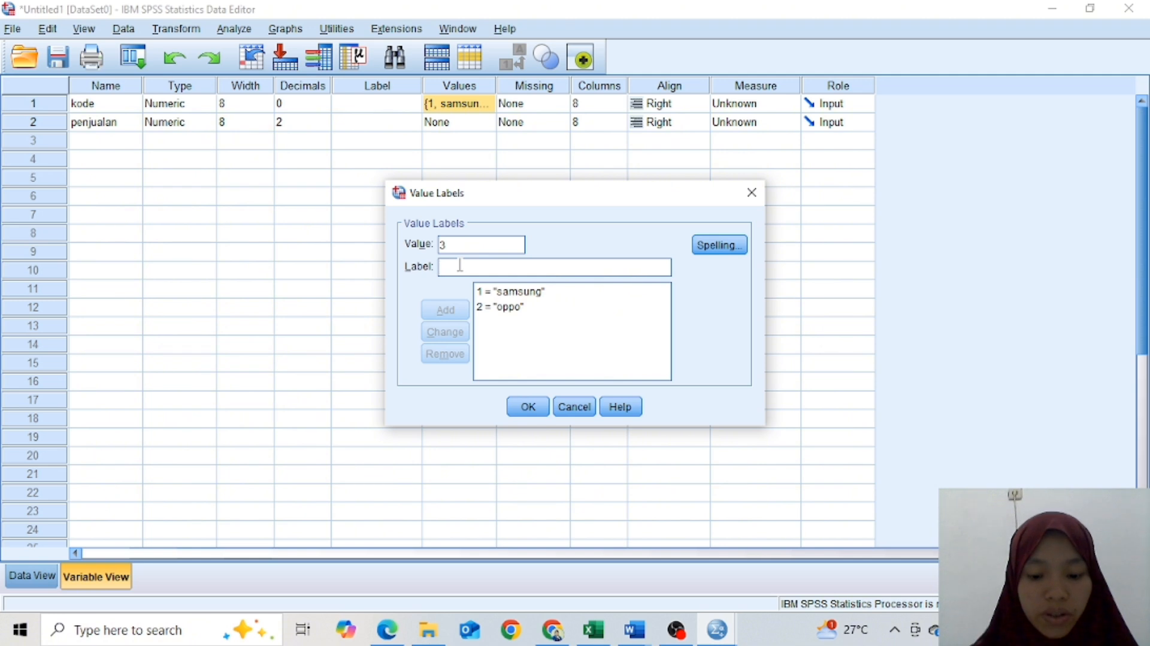
{"action": "type", "text": "vivi"}
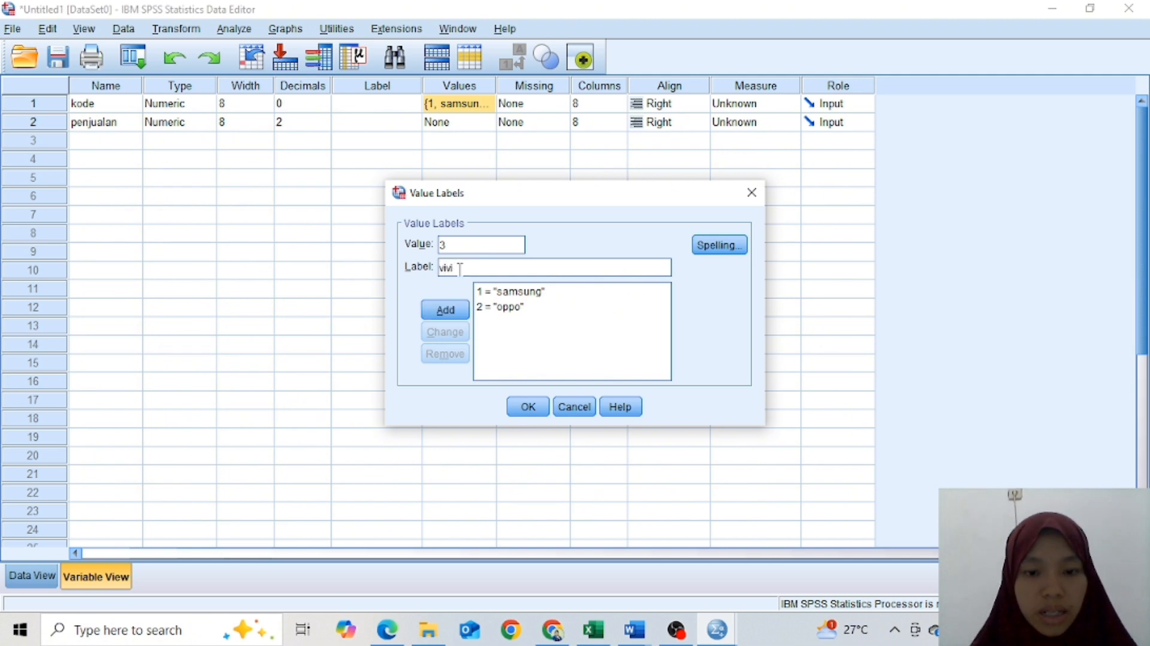
{"action": "key", "text": "BackSpace"}
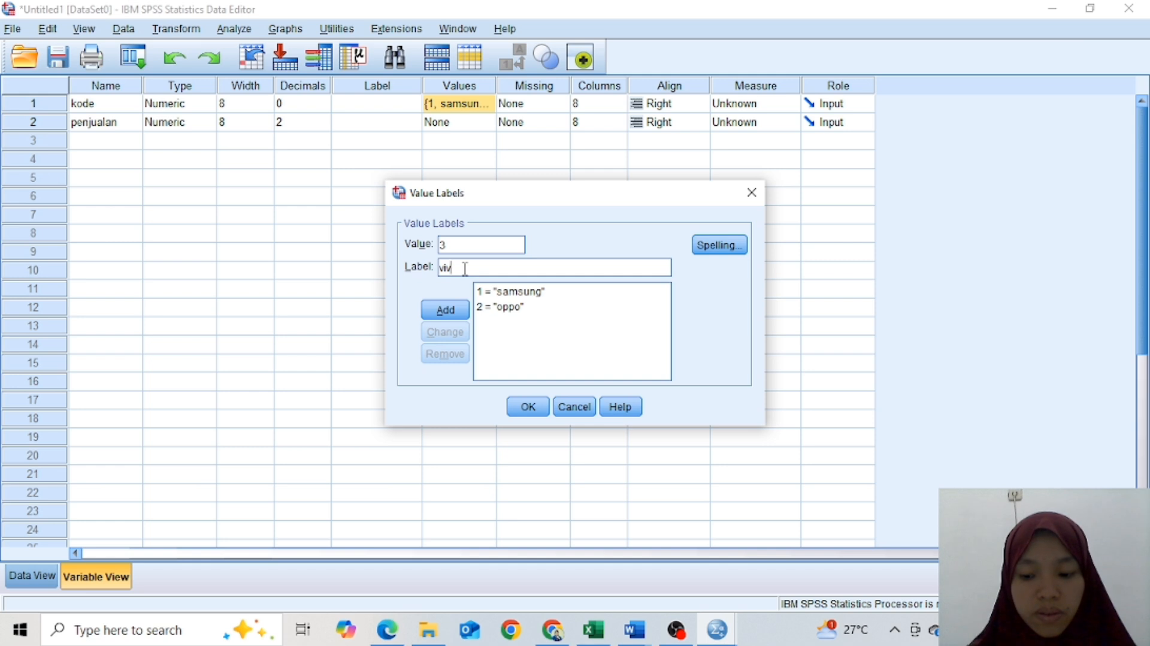
{"action": "type", "text": "o"}
{"action": "left_click", "coordinate": [449, 314]}
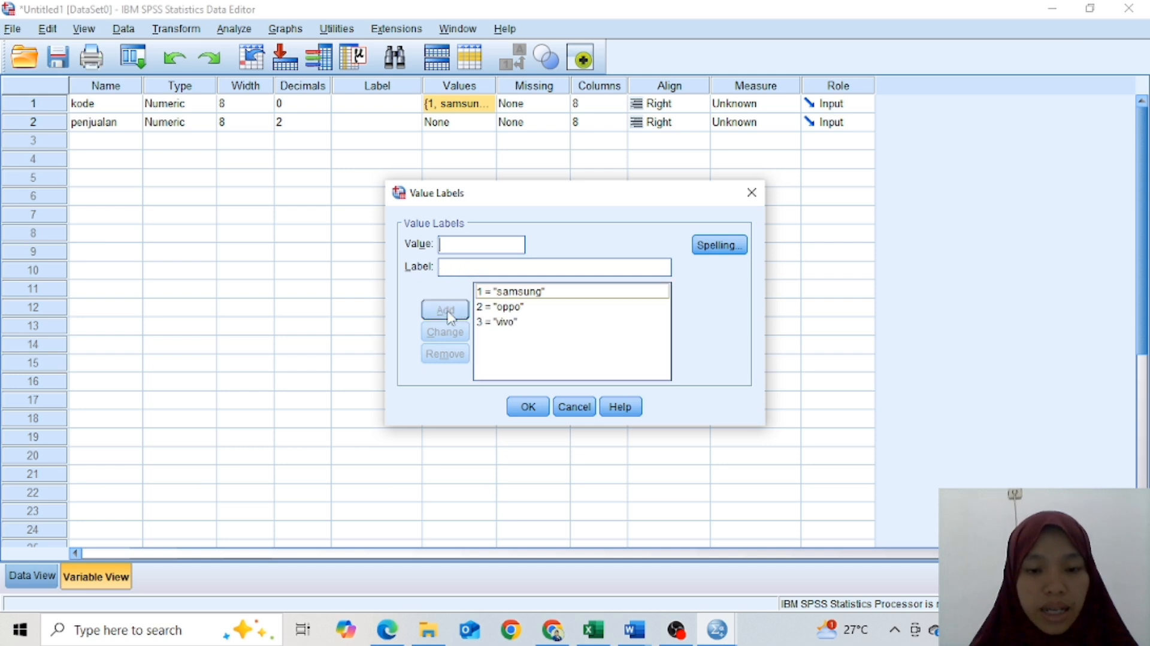
{"action": "left_click", "coordinate": [528, 407]}
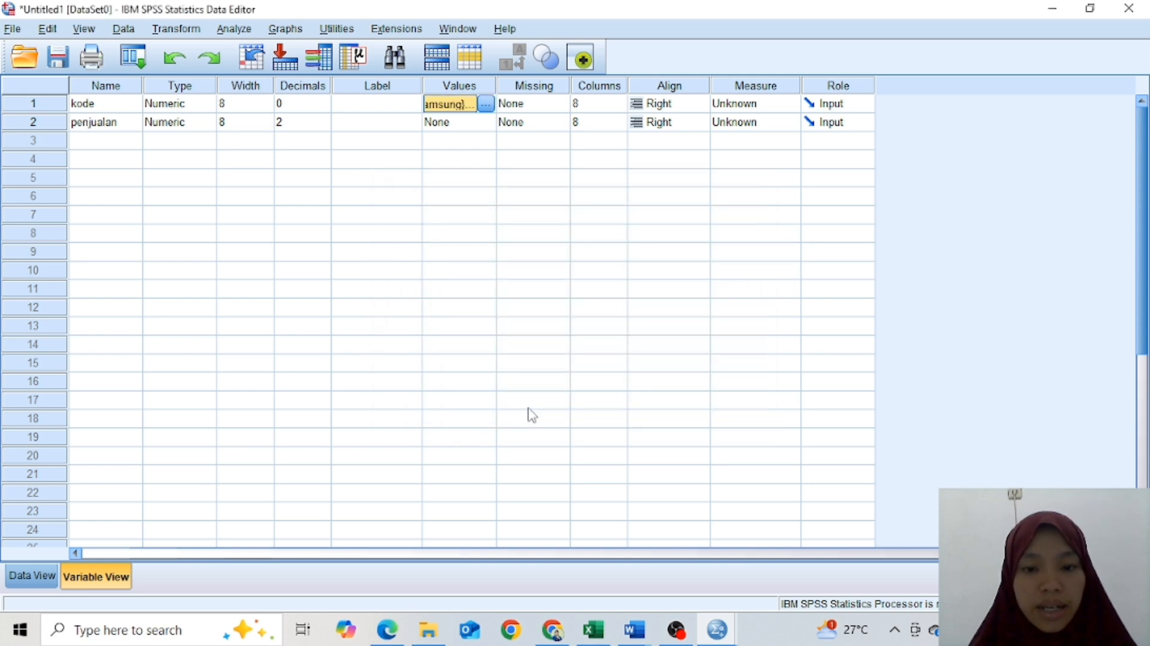
Step: Add the label lenovo for value 4 to the value labels of kode and apply the label list
{"action": "left_click", "coordinate": [486, 105]}
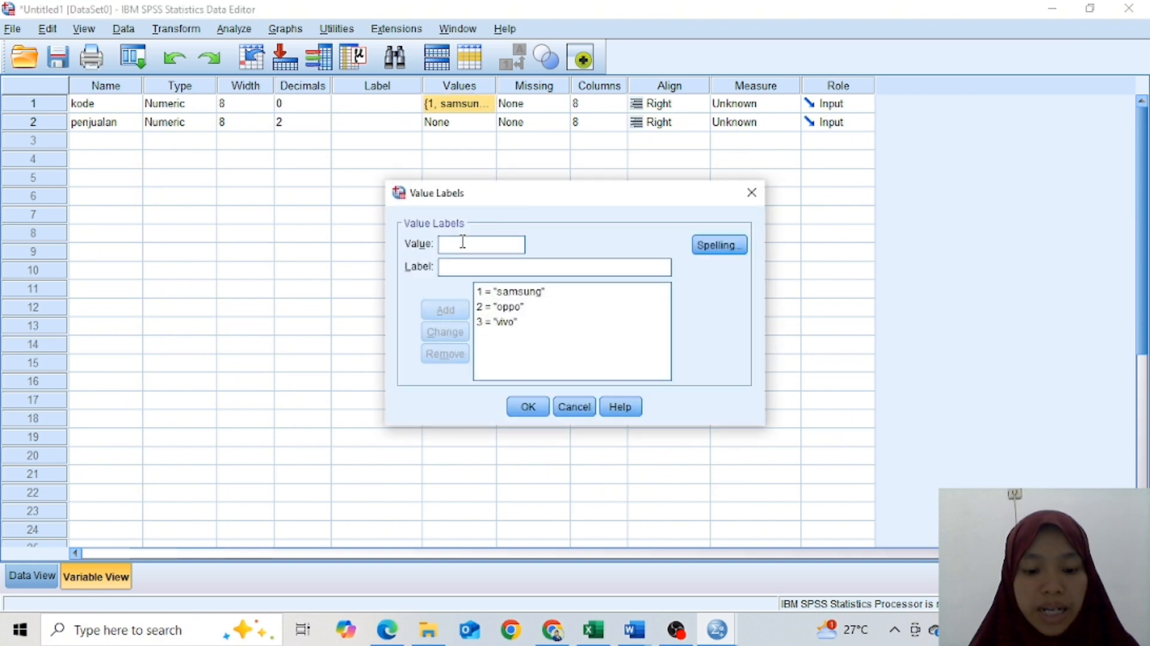
{"action": "type", "text": "4"}
{"action": "left_click", "coordinate": [455, 264]}
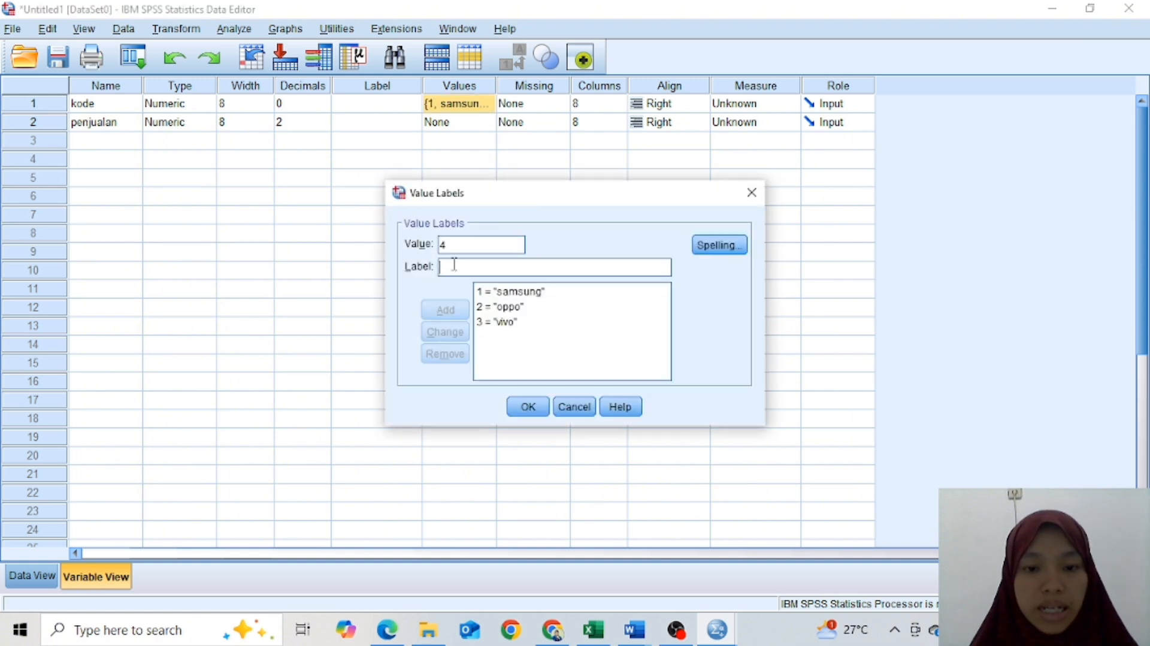
{"action": "type", "text": "l"}
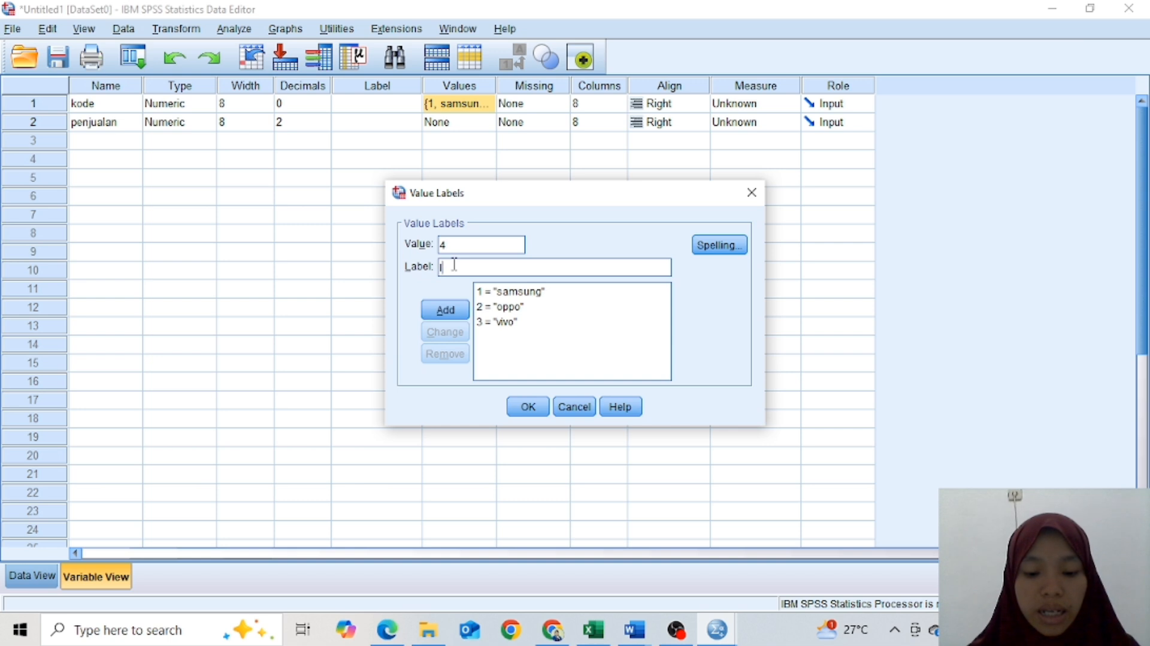
{"action": "type", "text": "enovo"}
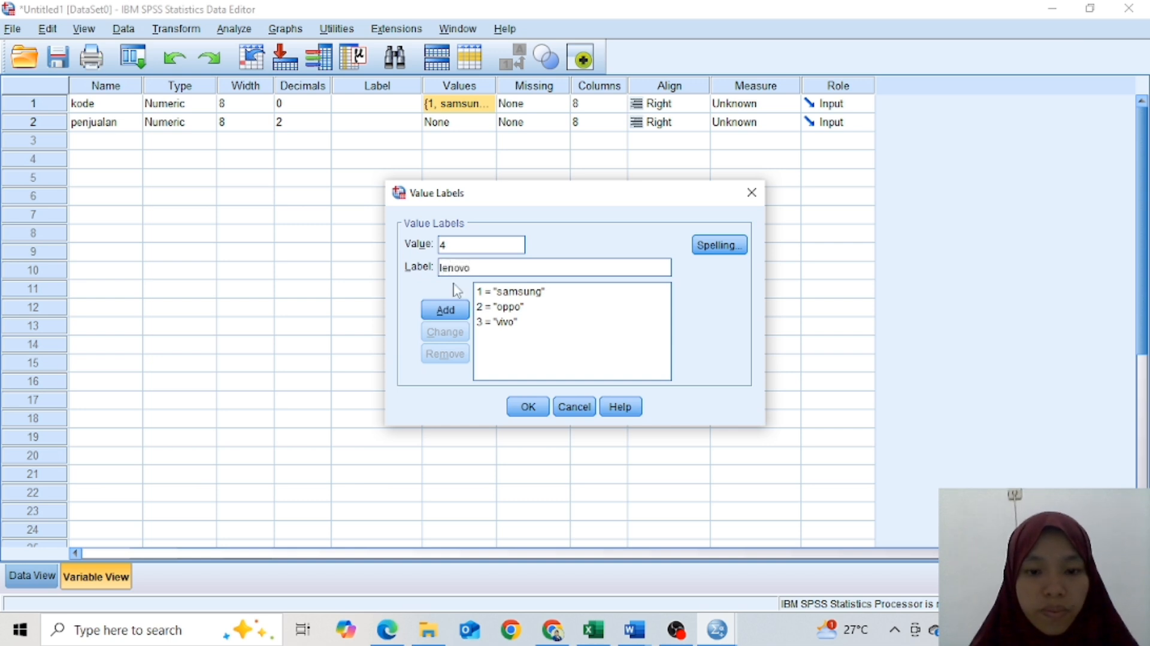
{"action": "left_click", "coordinate": [457, 311]}
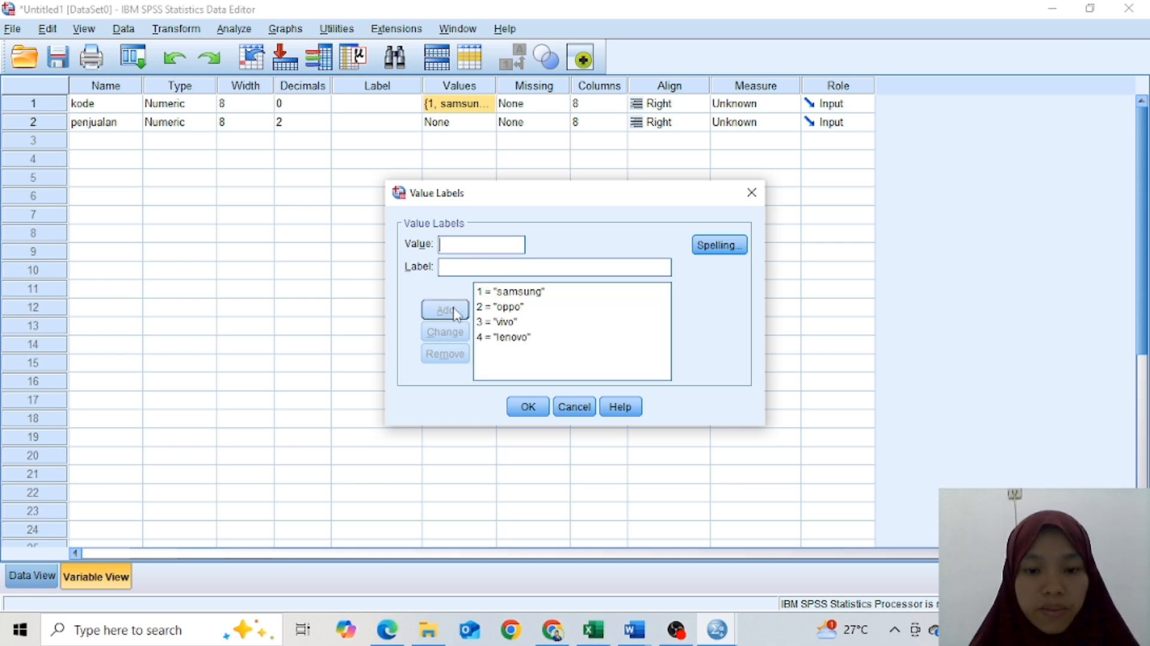
{"action": "left_click", "coordinate": [535, 406]}
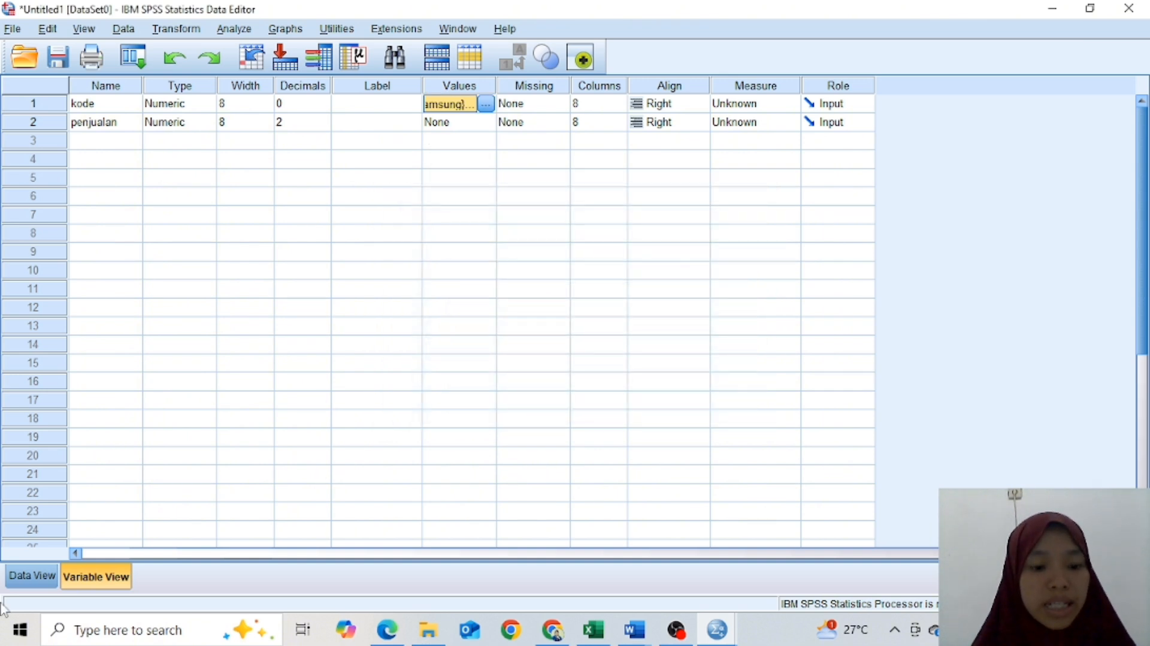
Step: Set up a One-Way ANOVA with kode as the factor and penjualan as the dependent variable
{"action": "left_click", "coordinate": [30, 577]}
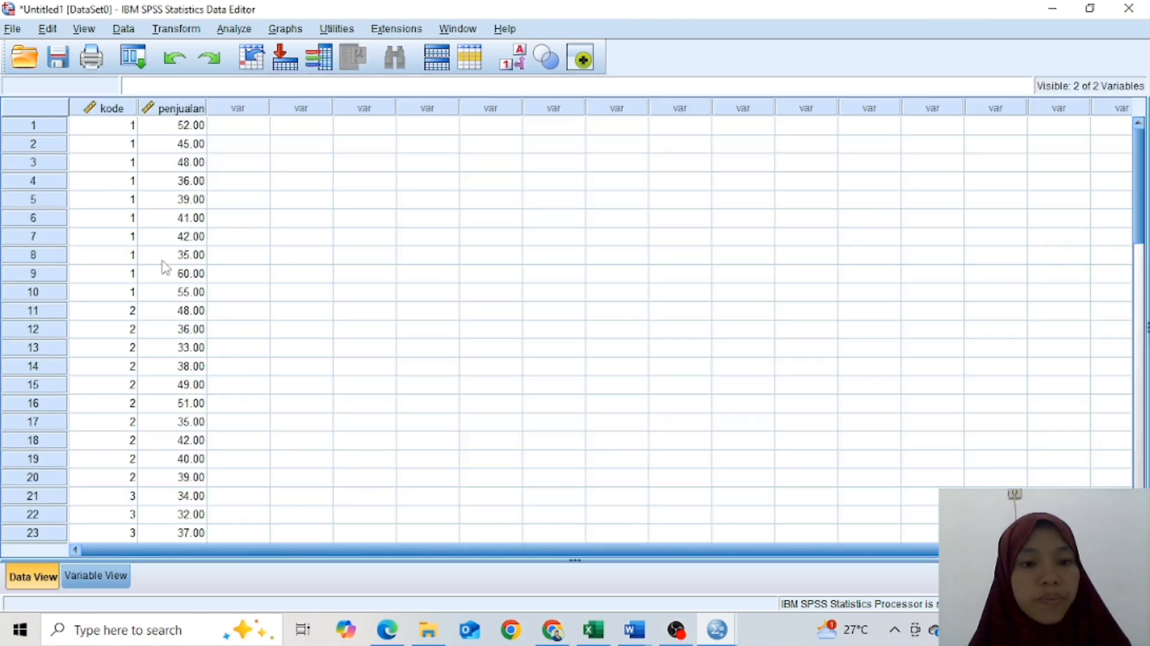
{"action": "left_click", "coordinate": [233, 29]}
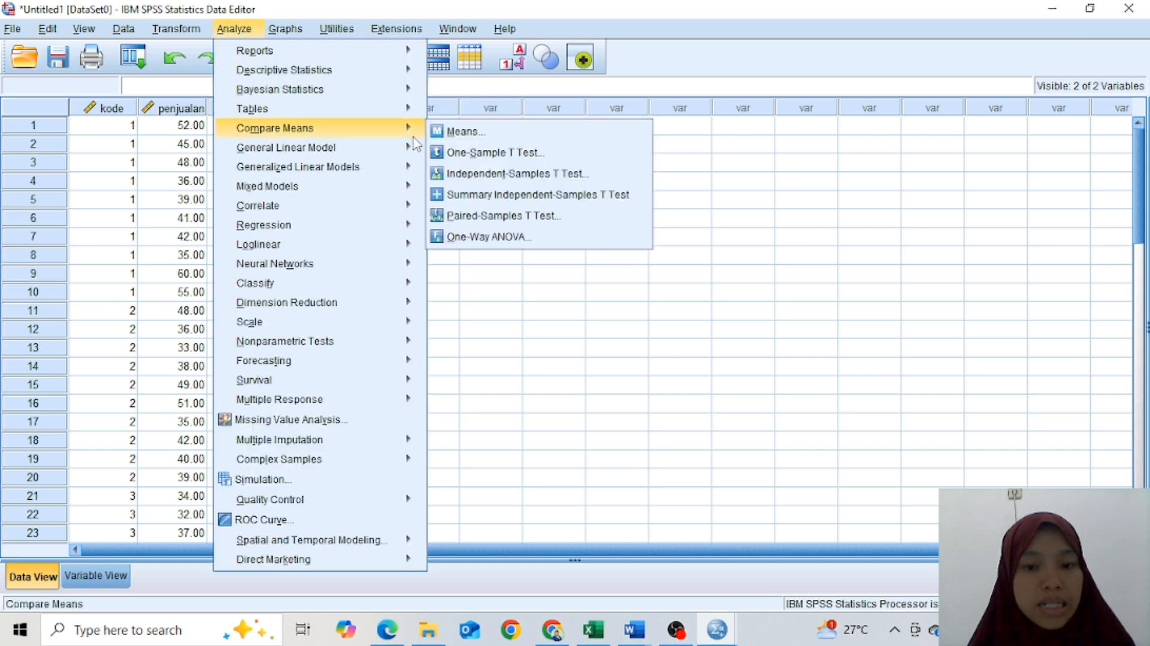
{"action": "mouse_move", "coordinate": [417, 147]}
{"action": "left_click", "coordinate": [470, 234]}
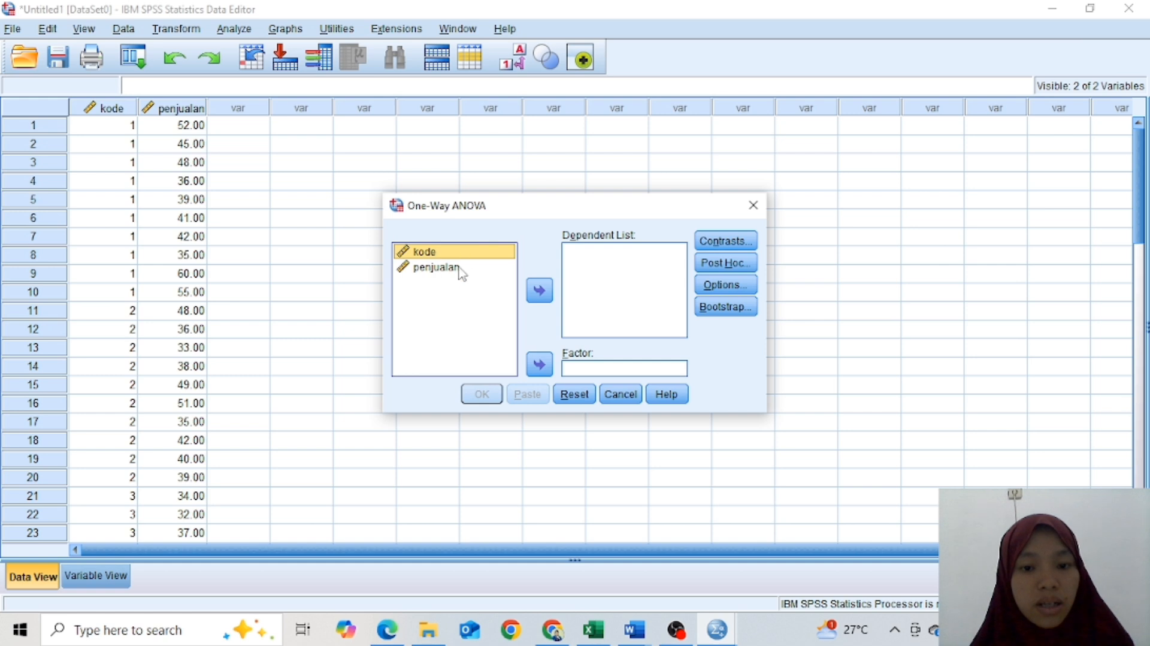
{"action": "left_click", "coordinate": [460, 272]}
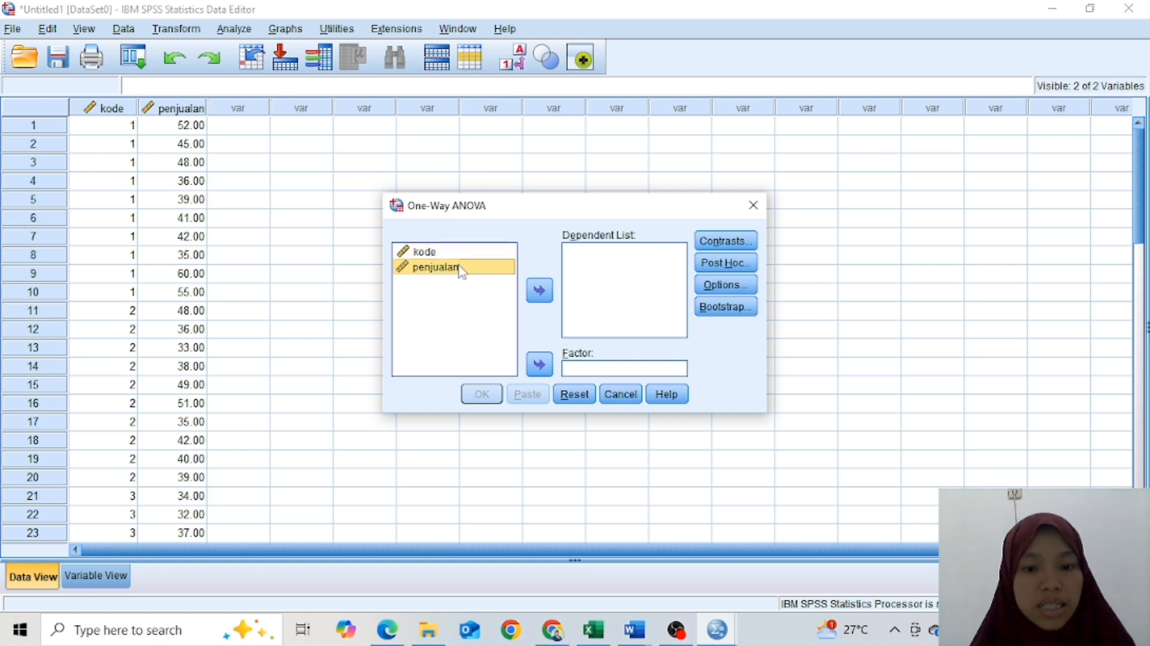
{"action": "left_click", "coordinate": [456, 255]}
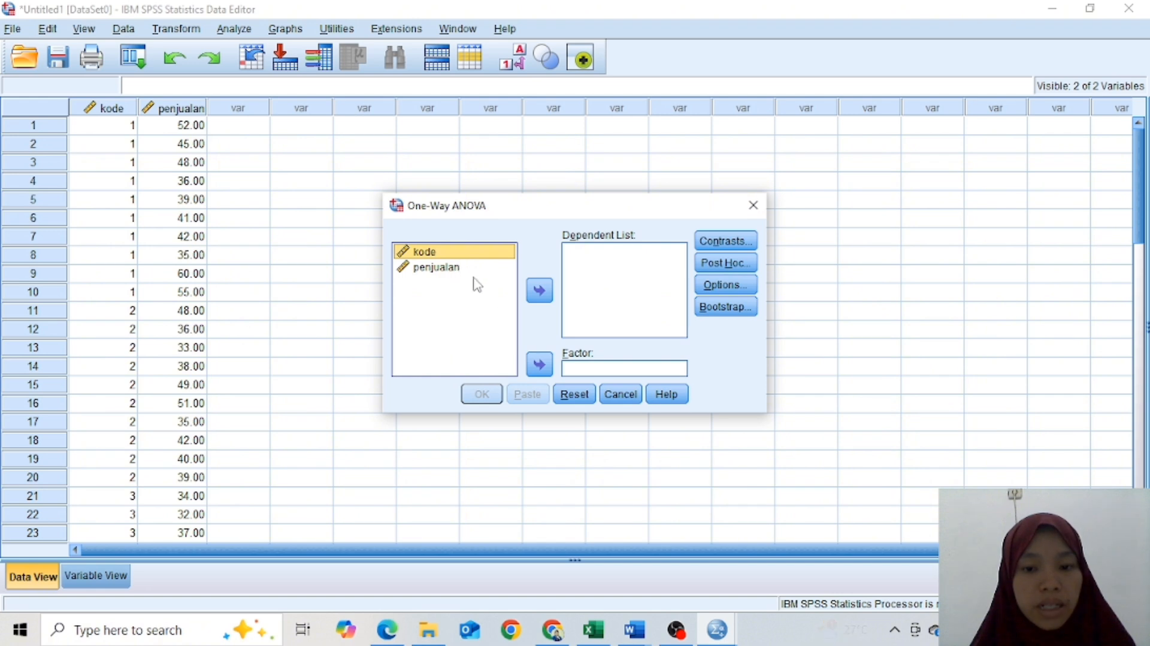
{"action": "left_click", "coordinate": [540, 359]}
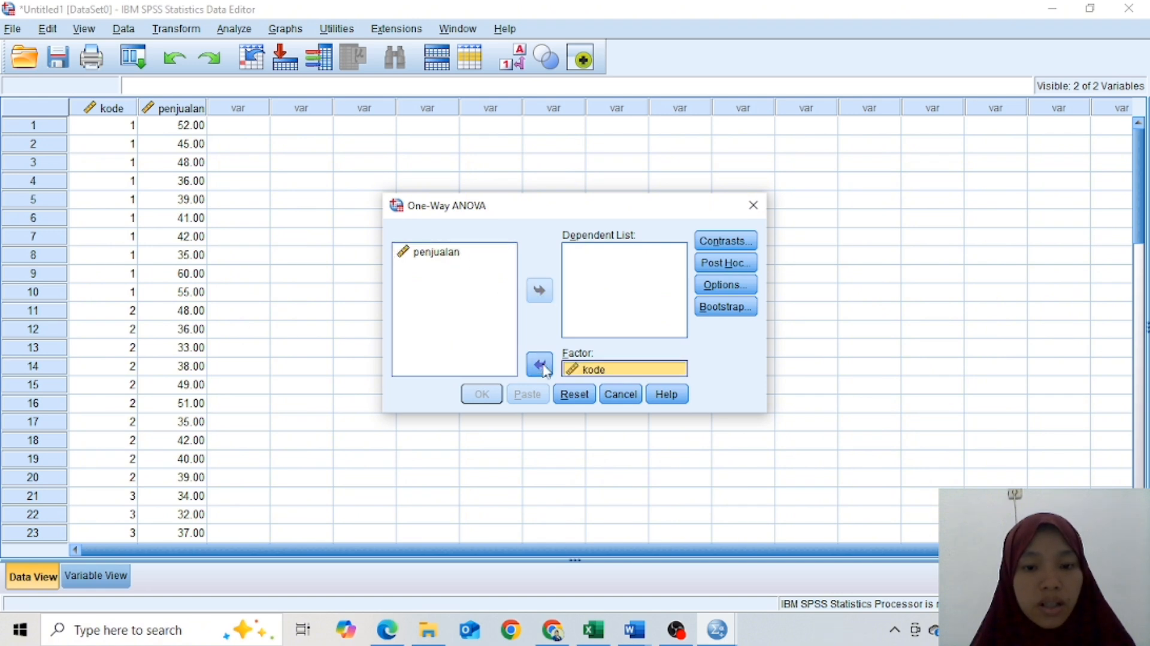
{"action": "left_click", "coordinate": [475, 254]}
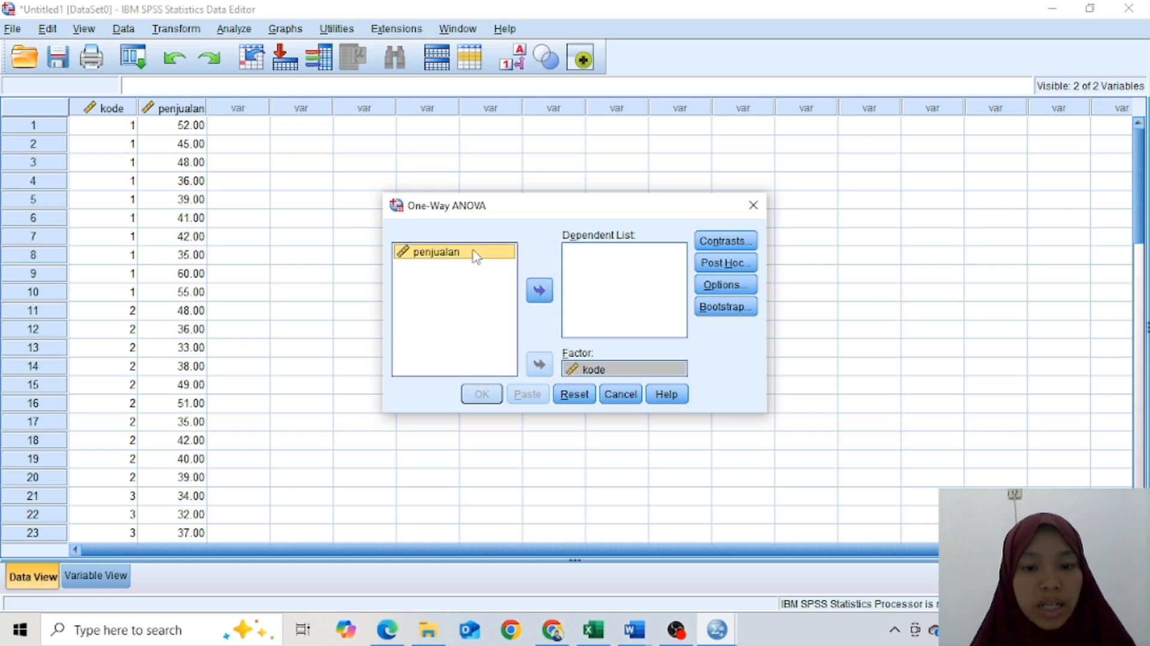
{"action": "left_click", "coordinate": [540, 291]}
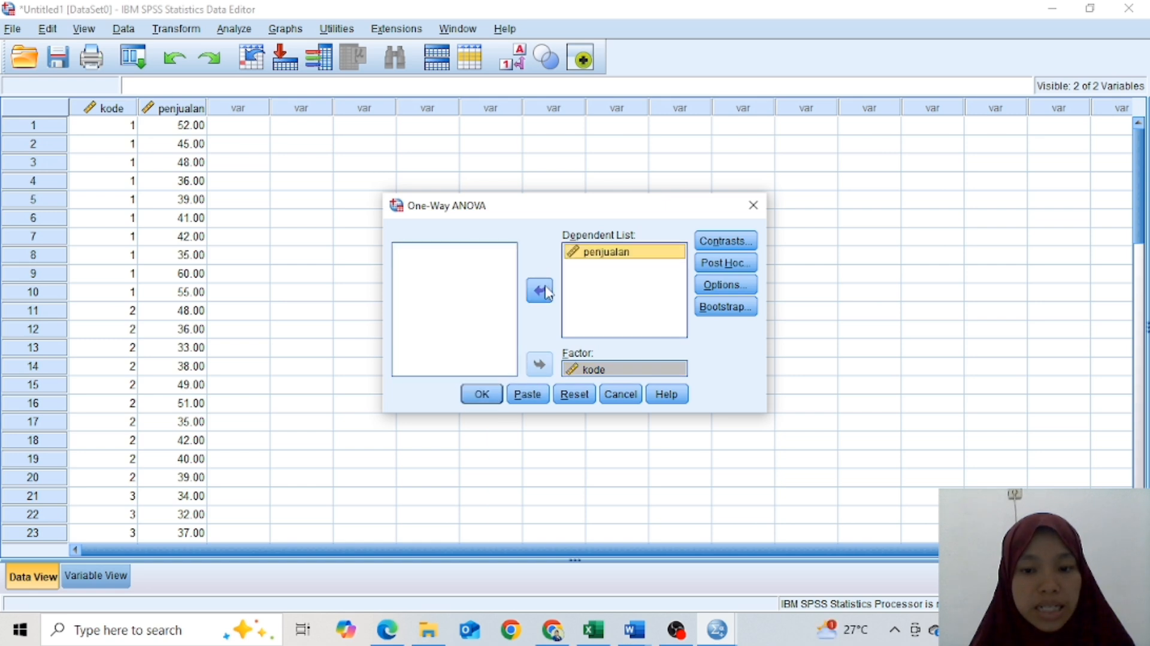
Step: Include the homogeneity of variance test in the One-Way ANOVA and run the analysis
{"action": "left_click", "coordinate": [749, 288]}
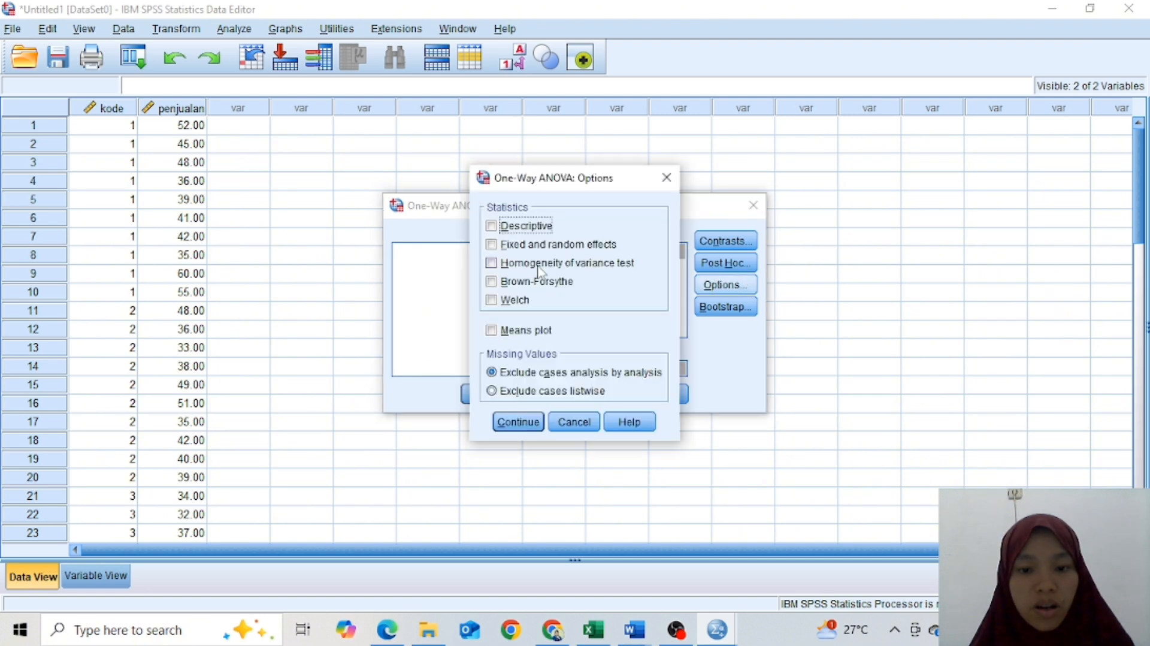
{"action": "left_click", "coordinate": [492, 263]}
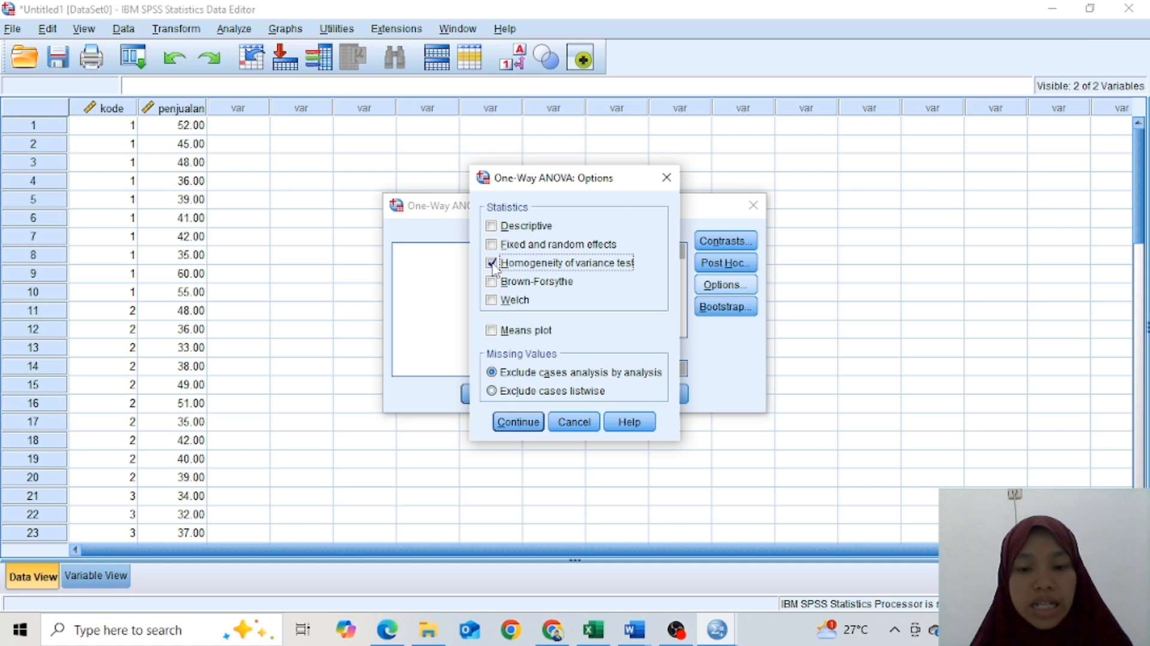
{"action": "left_click", "coordinate": [514, 421]}
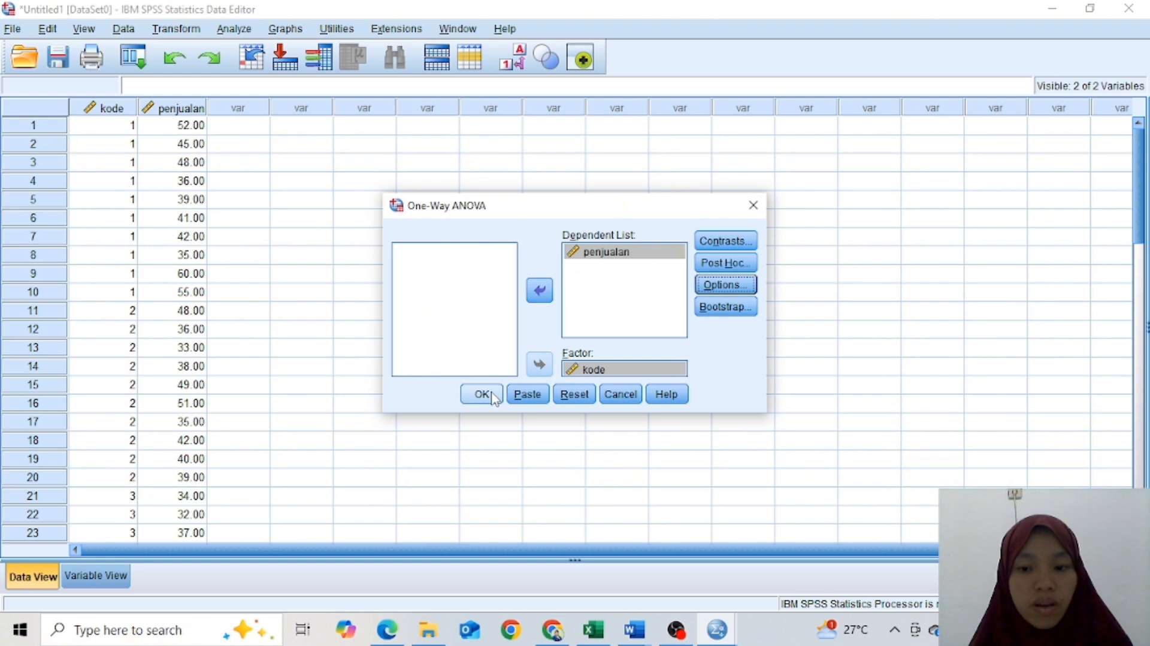
{"action": "left_click", "coordinate": [483, 394]}
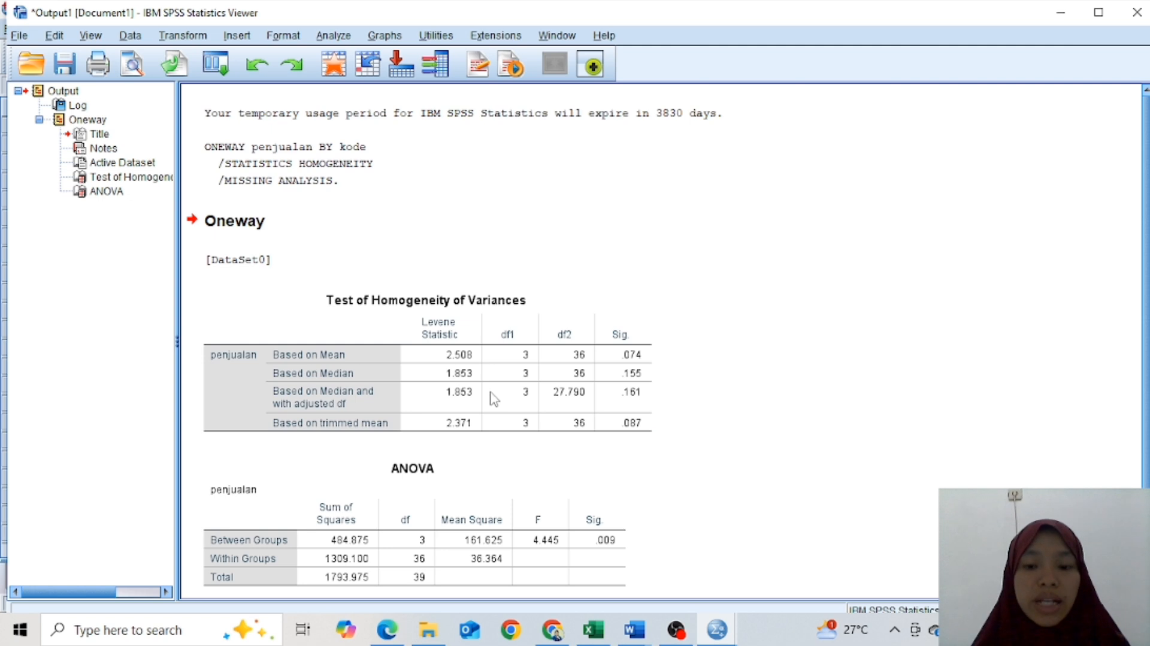
Step: Examine the significance values in the Test of Homogeneity of Variances and ANOVA output tables
{"action": "left_click", "coordinate": [558, 373]}
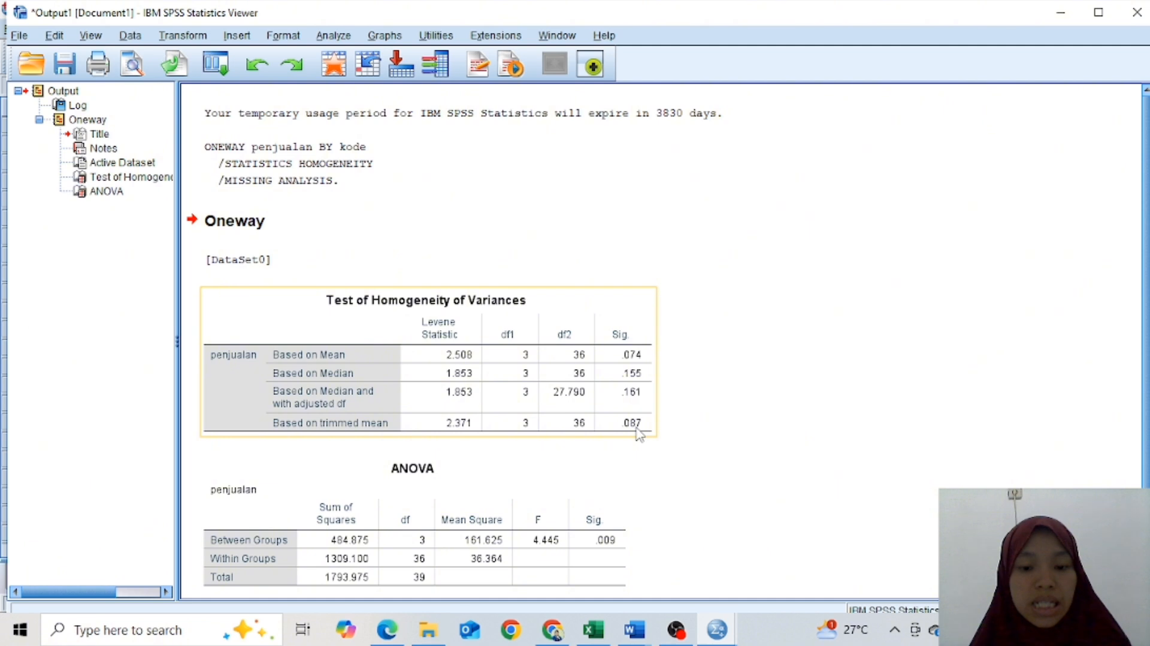
{"action": "left_click", "coordinate": [594, 501]}
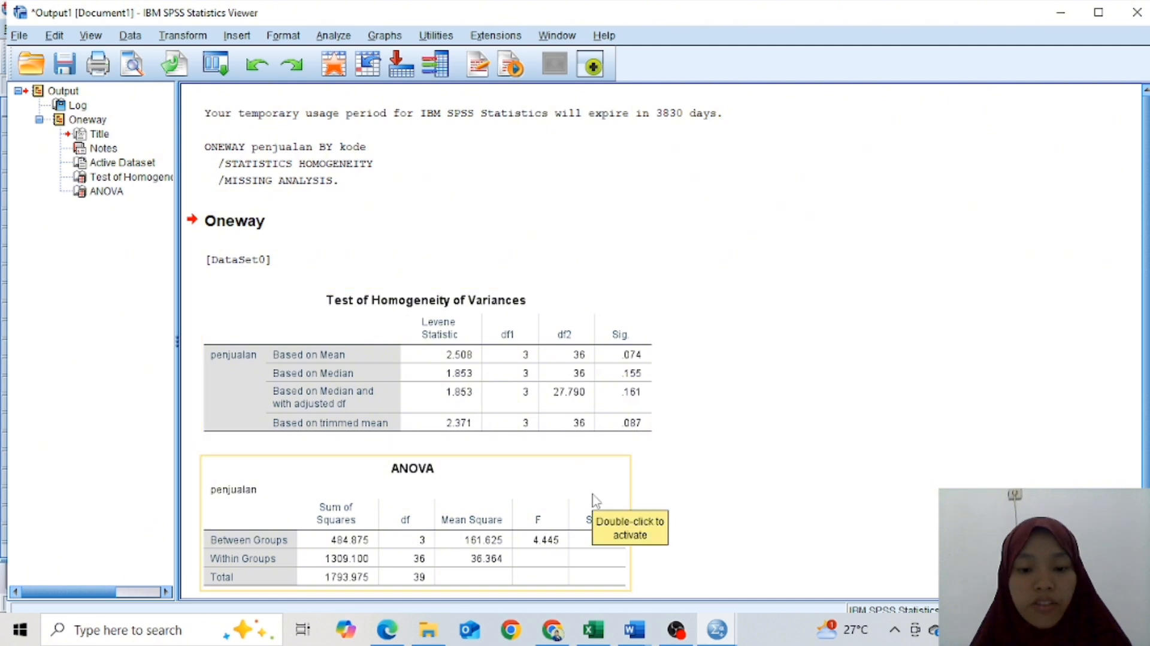
{"action": "key", "text": "Down"}
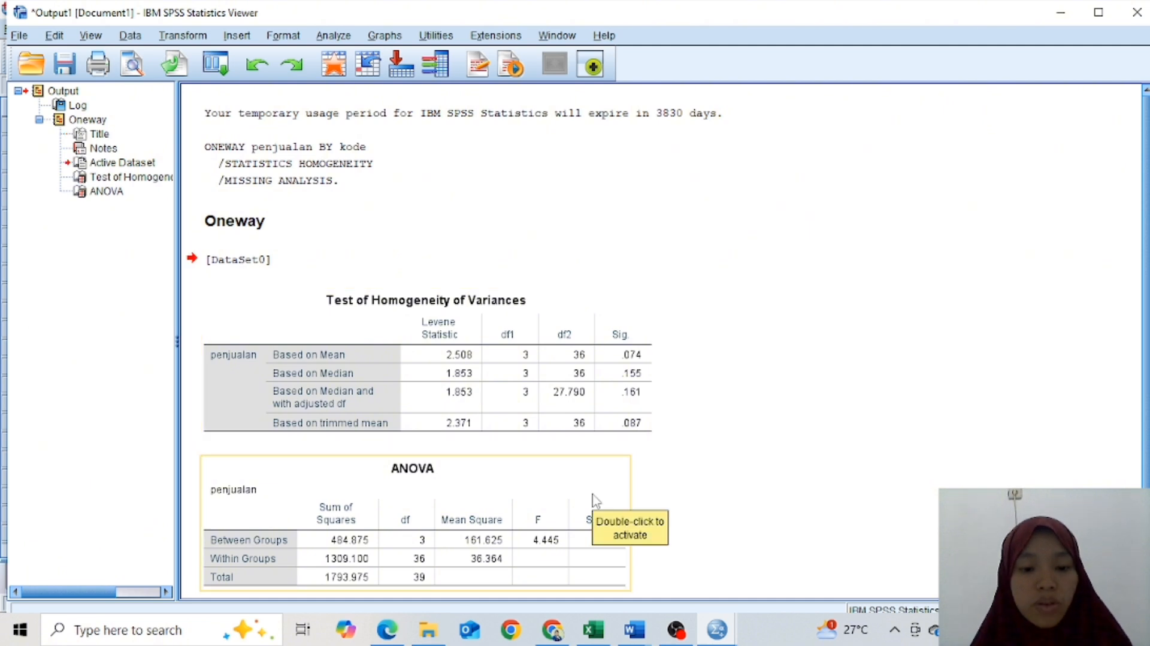
{"action": "left_click", "coordinate": [727, 493]}
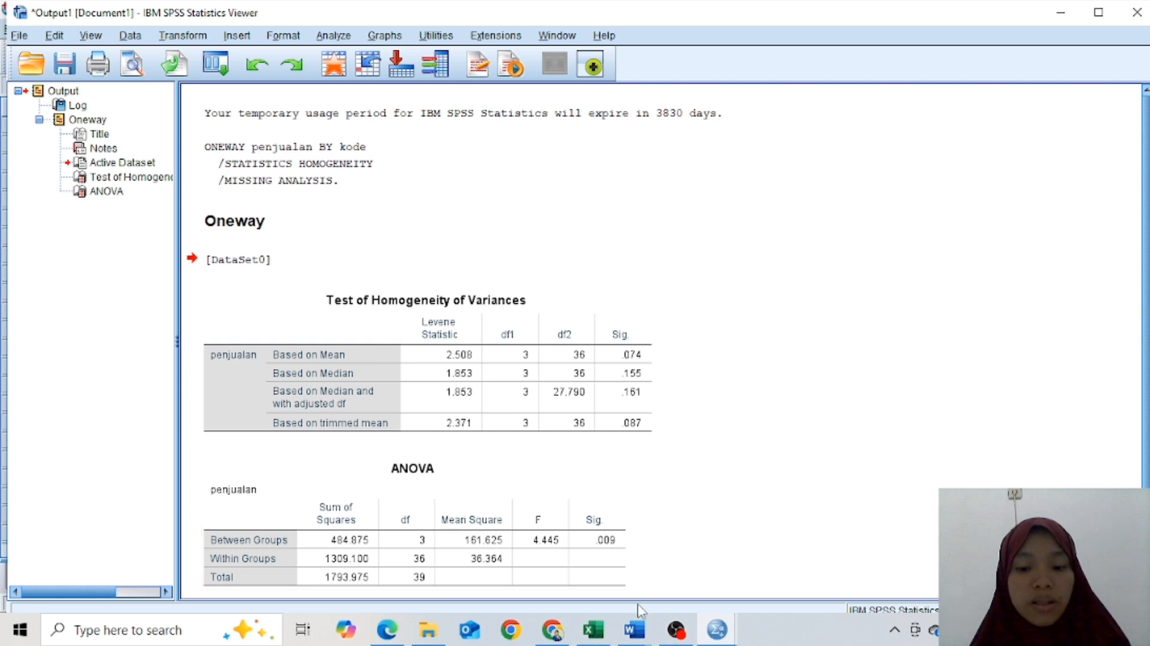
Step: Switch to Document1 in Word and look back through the pages before the phone sales data table
{"action": "mouse_move", "coordinate": [640, 629]}
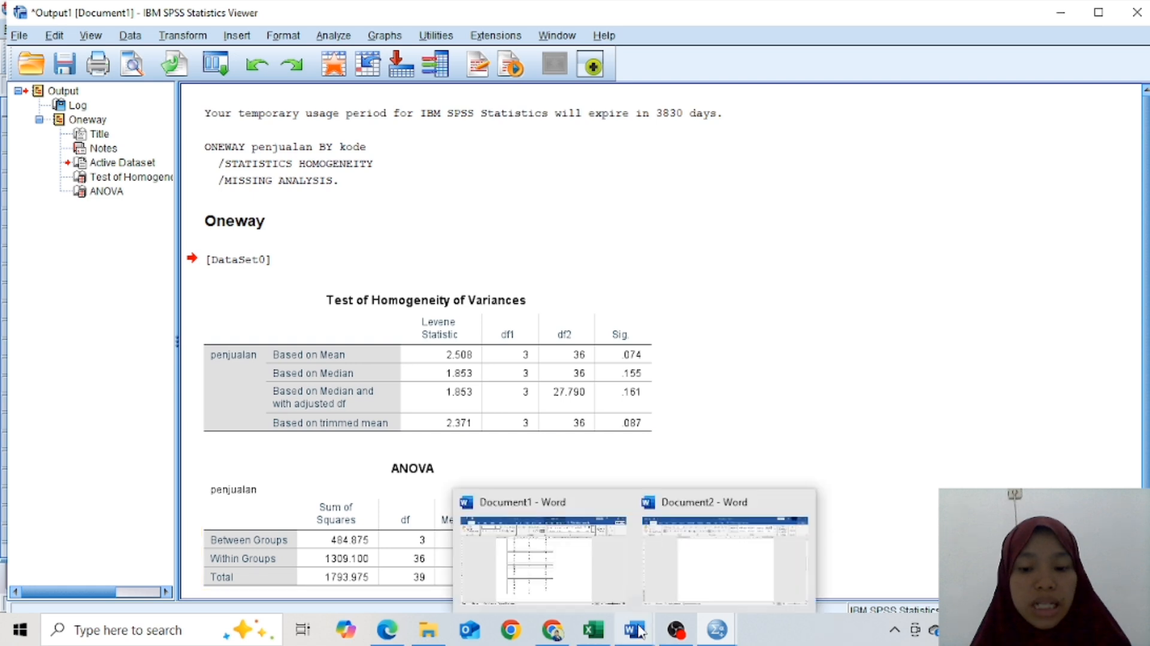
{"action": "left_click", "coordinate": [568, 560]}
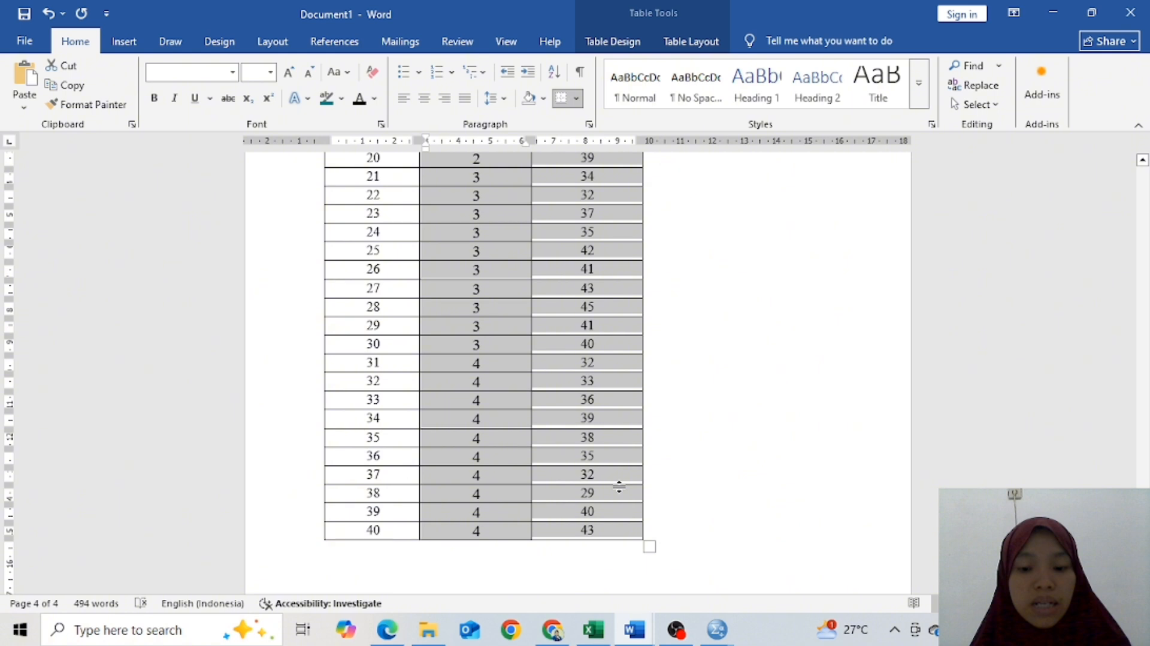
{"action": "left_click", "coordinate": [621, 383]}
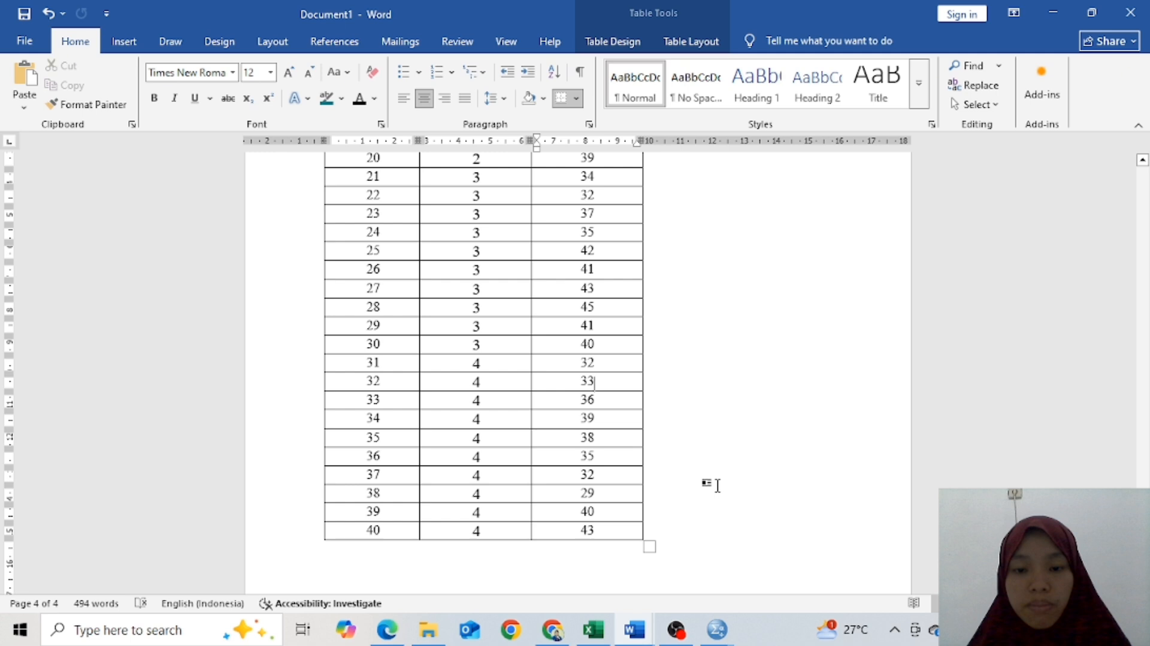
{"action": "key", "text": "Page_Up"}
{"action": "key", "text": "Page_Up"}
{"action": "key", "text": "Page_Up"}
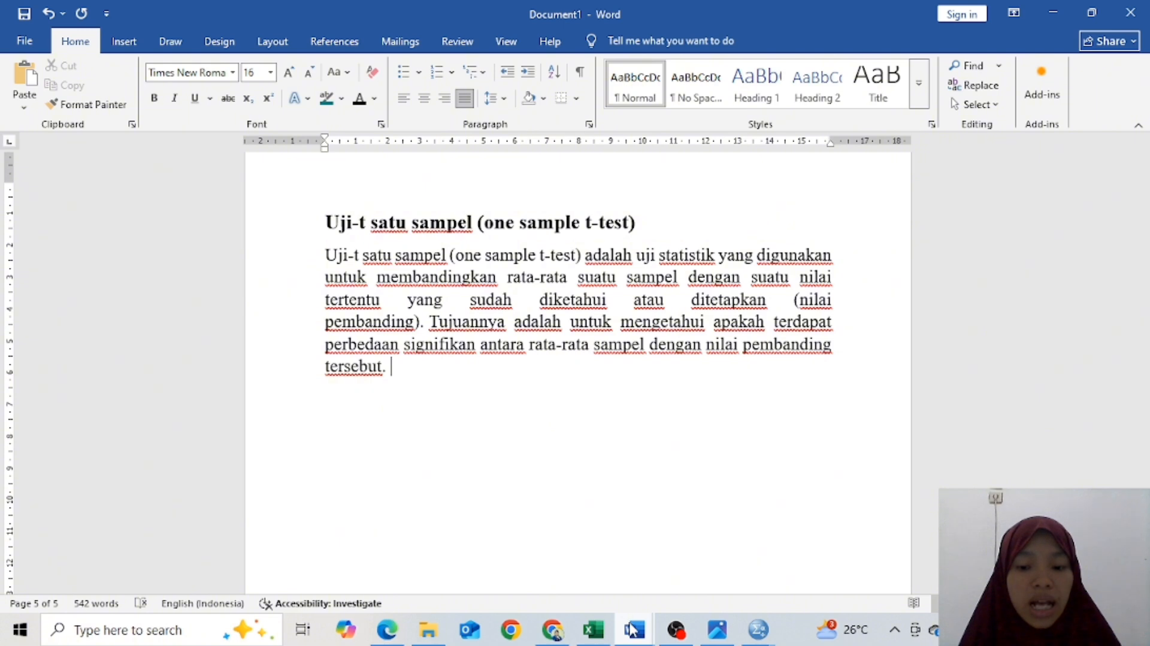
Step: Switch to the SOAL Video SPSS document in Word and read question 2 with its exam score table
{"action": "mouse_move", "coordinate": [632, 630]}
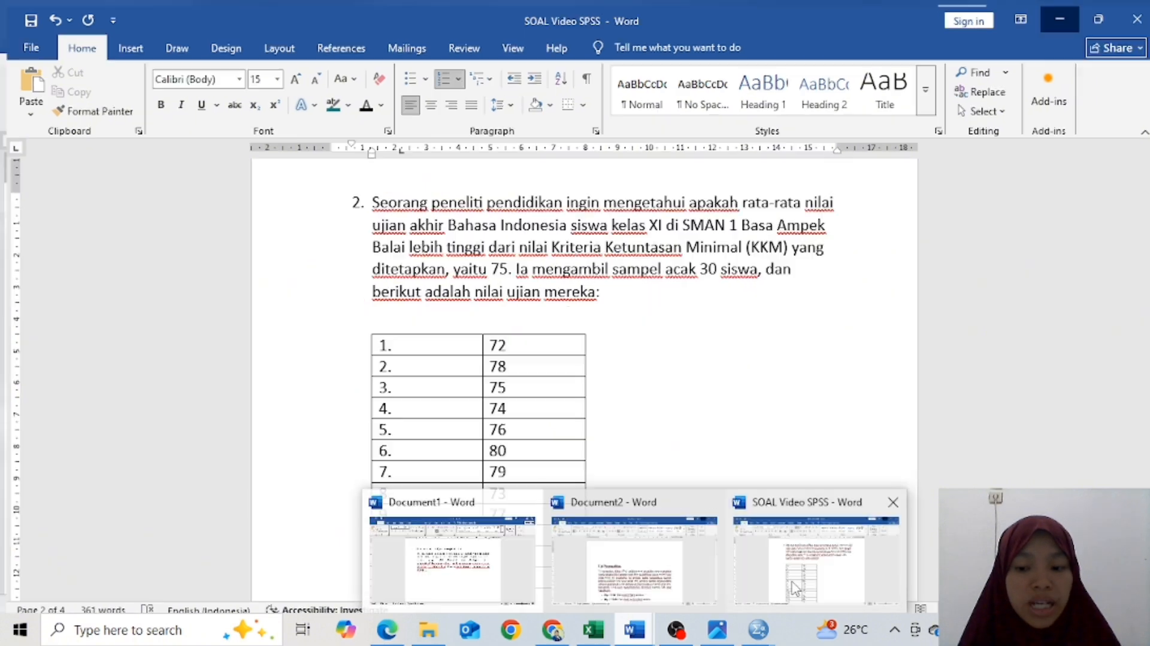
{"action": "left_click", "coordinate": [796, 587]}
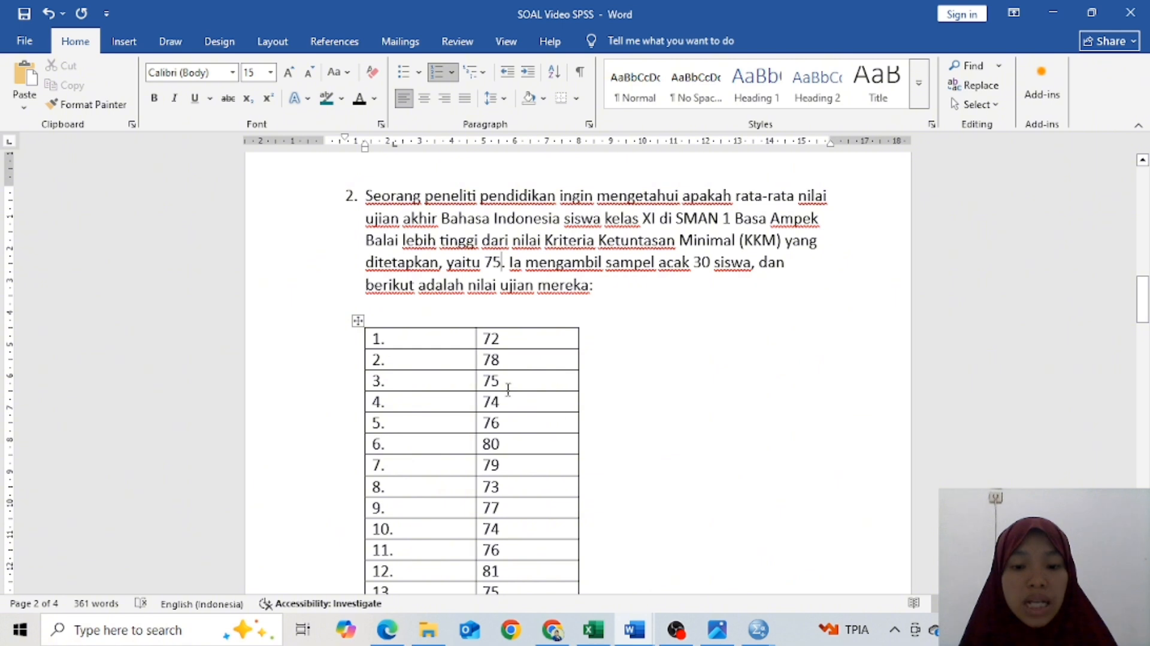
{"action": "left_click_drag", "start_coordinate": [1143, 315], "coordinate": [1146, 322]}
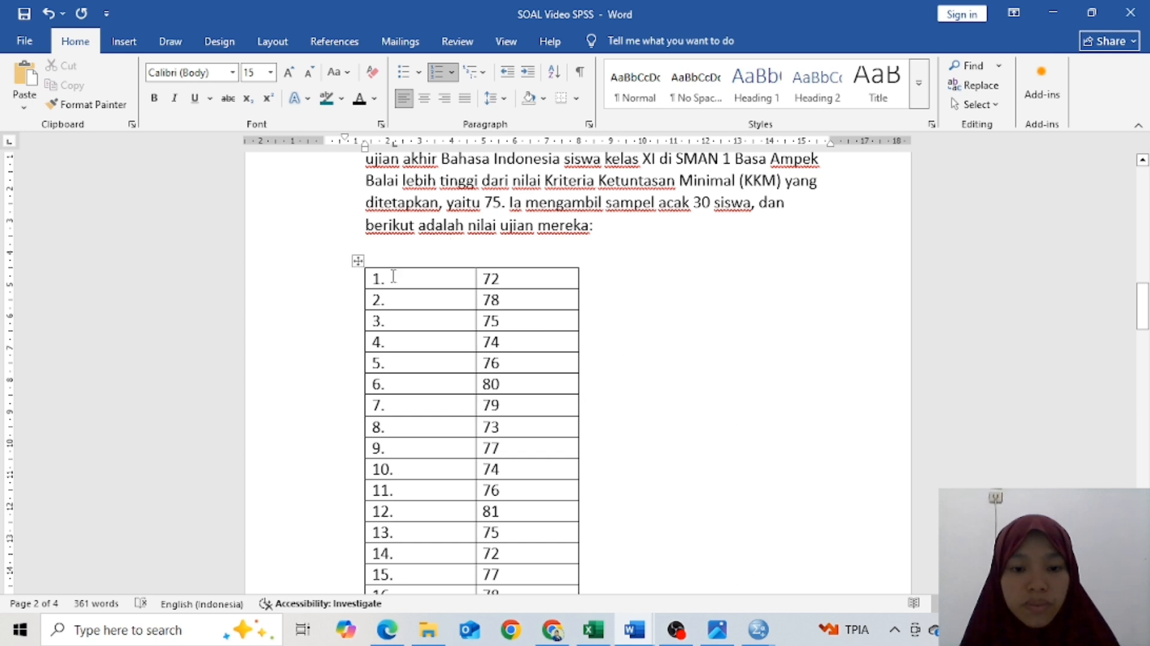
Step: Copy all 30 rows of the exam score table in question 2 and switch to the empty SPSS data editor
{"action": "left_click_drag", "start_coordinate": [376, 276], "coordinate": [521, 375]}
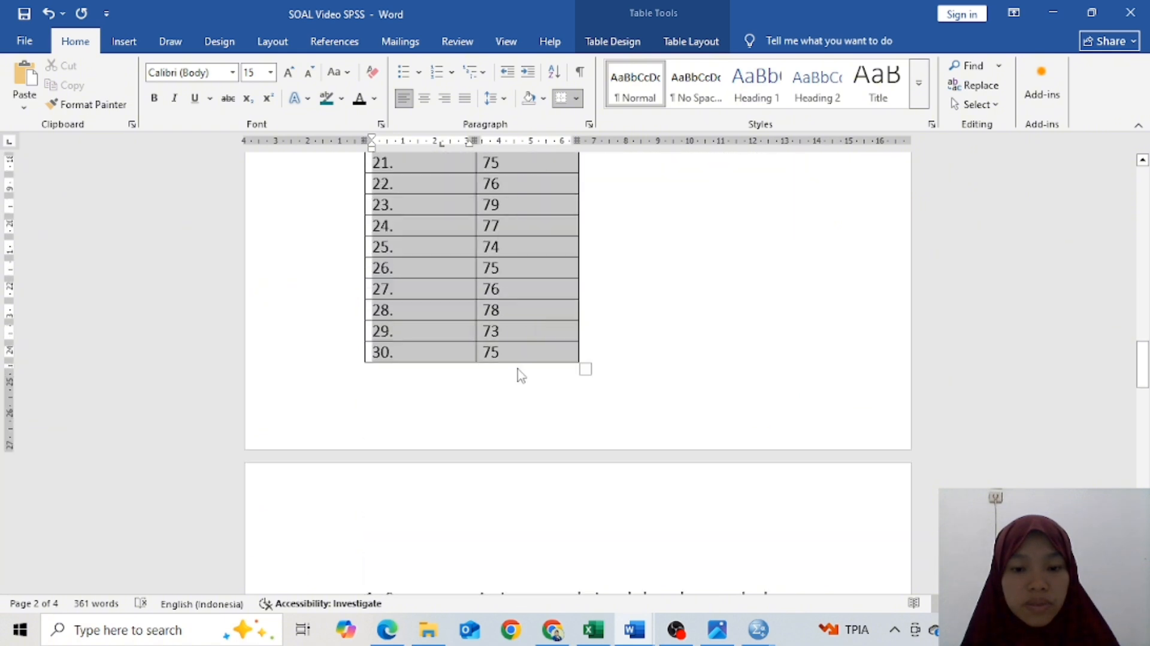
{"action": "left_click", "coordinate": [521, 361]}
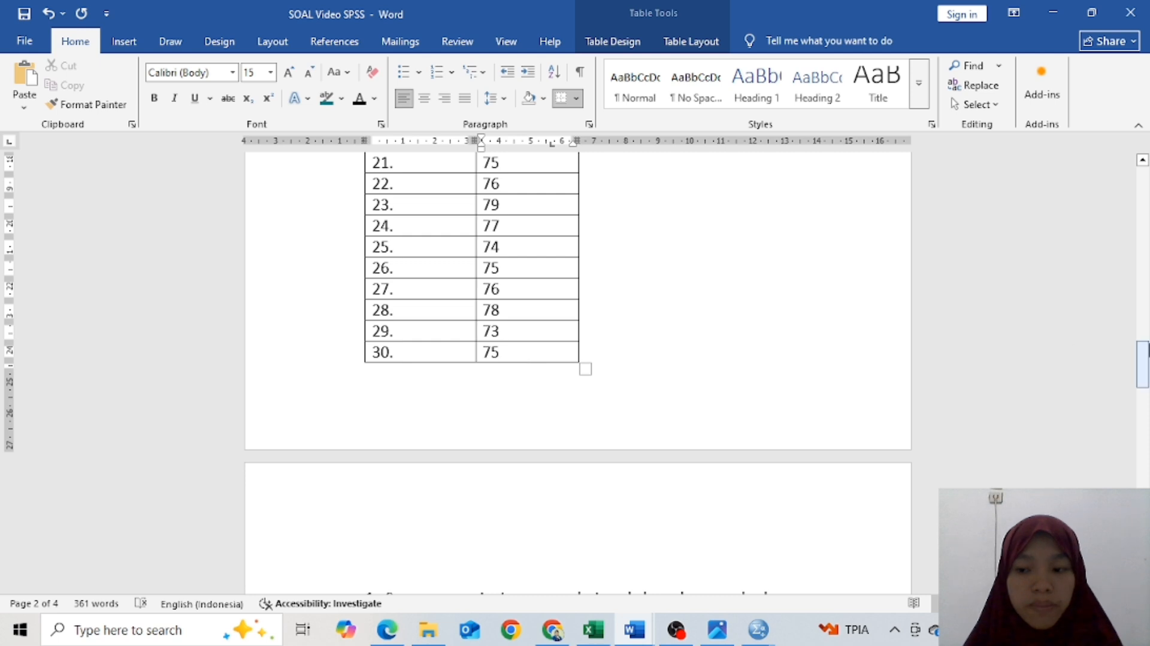
{"action": "left_click_drag", "start_coordinate": [1142, 362], "coordinate": [1130, 310]}
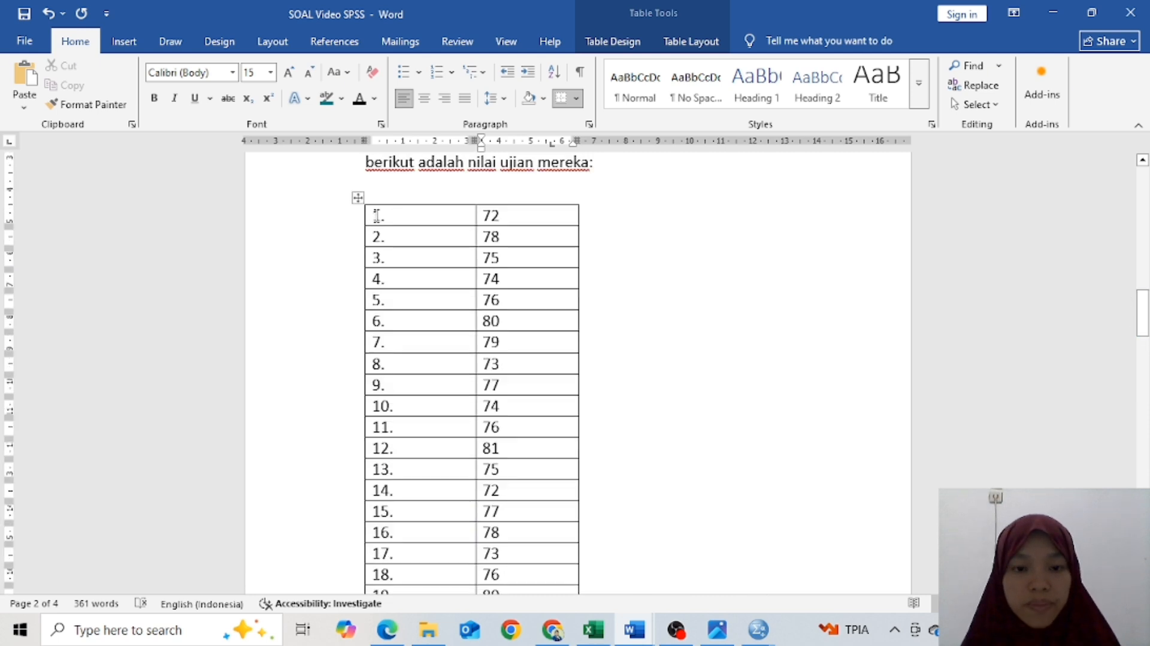
{"action": "left_click_drag", "start_coordinate": [377, 215], "coordinate": [514, 524]}
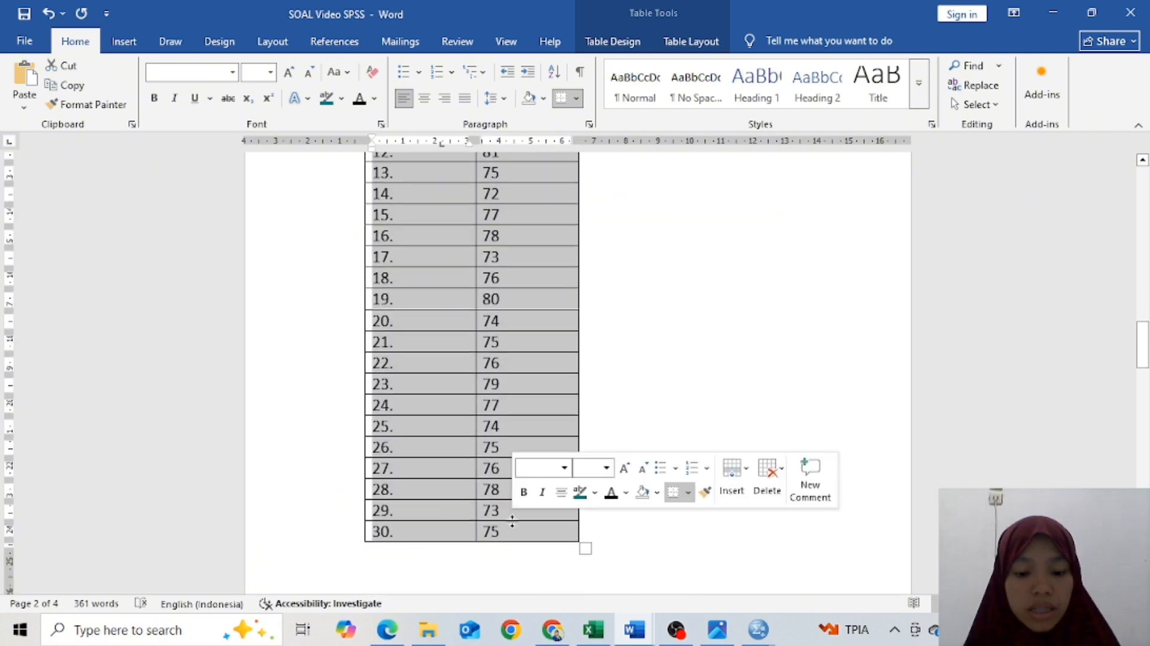
{"action": "key", "text": "ctrl+c"}
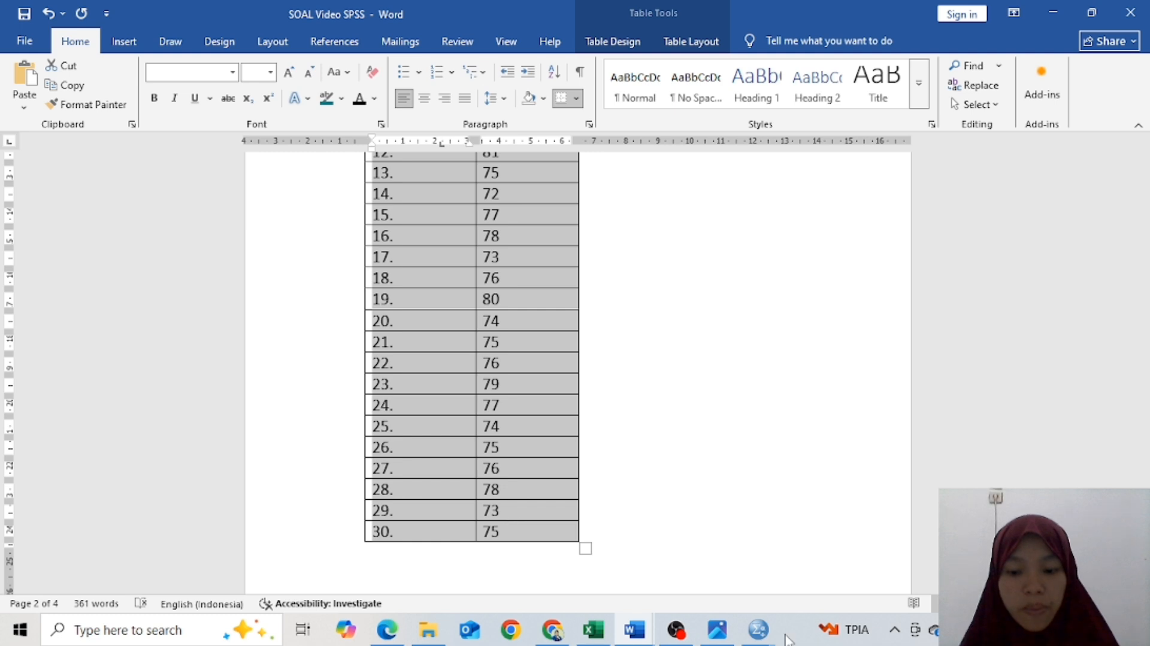
{"action": "mouse_move", "coordinate": [759, 629]}
{"action": "left_click", "coordinate": [681, 558]}
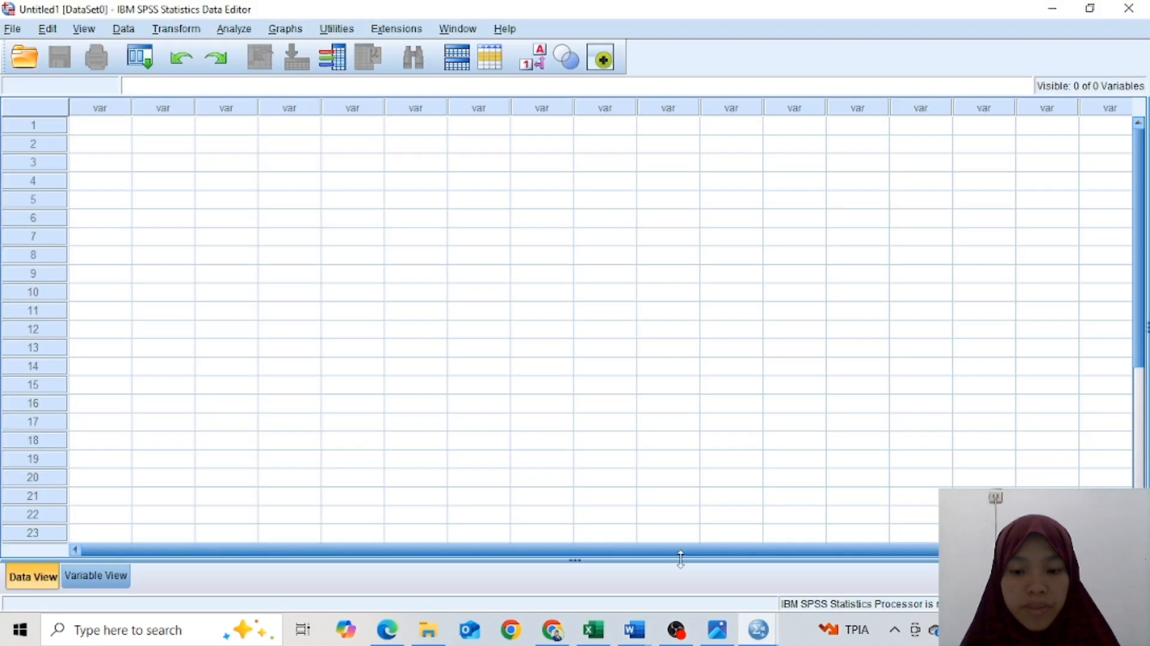
Step: Paste the copied exam score table starting at the first cell and name the two variables nomor and nilai
{"action": "left_click", "coordinate": [121, 128]}
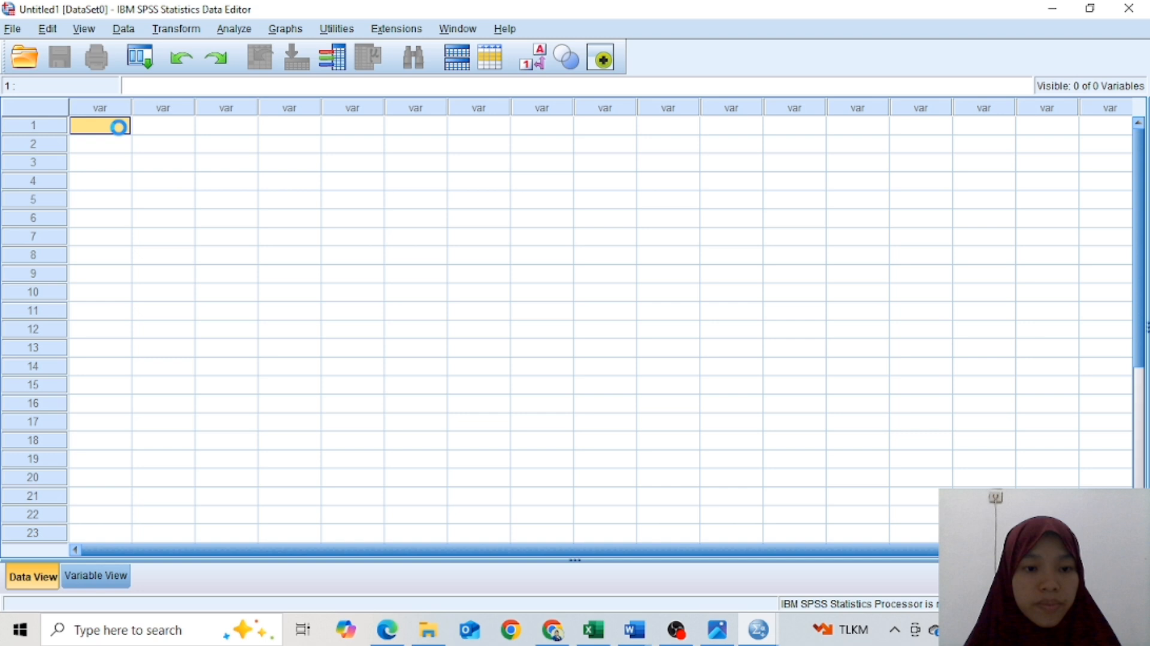
{"action": "left_click", "coordinate": [97, 576]}
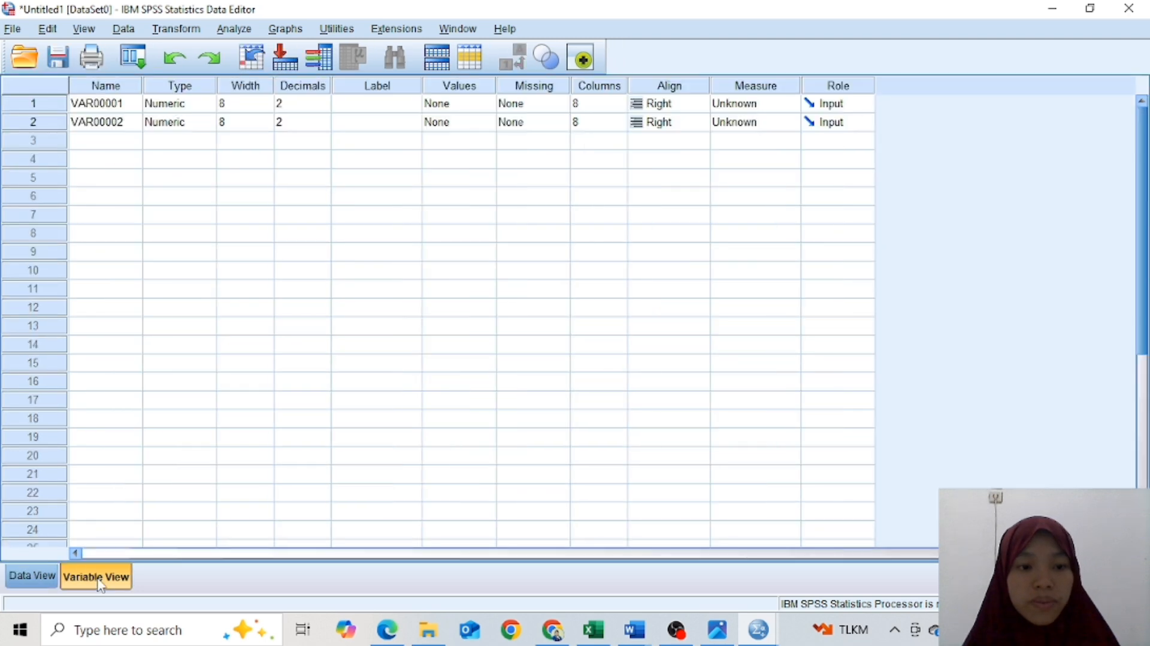
{"action": "left_click", "coordinate": [116, 105]}
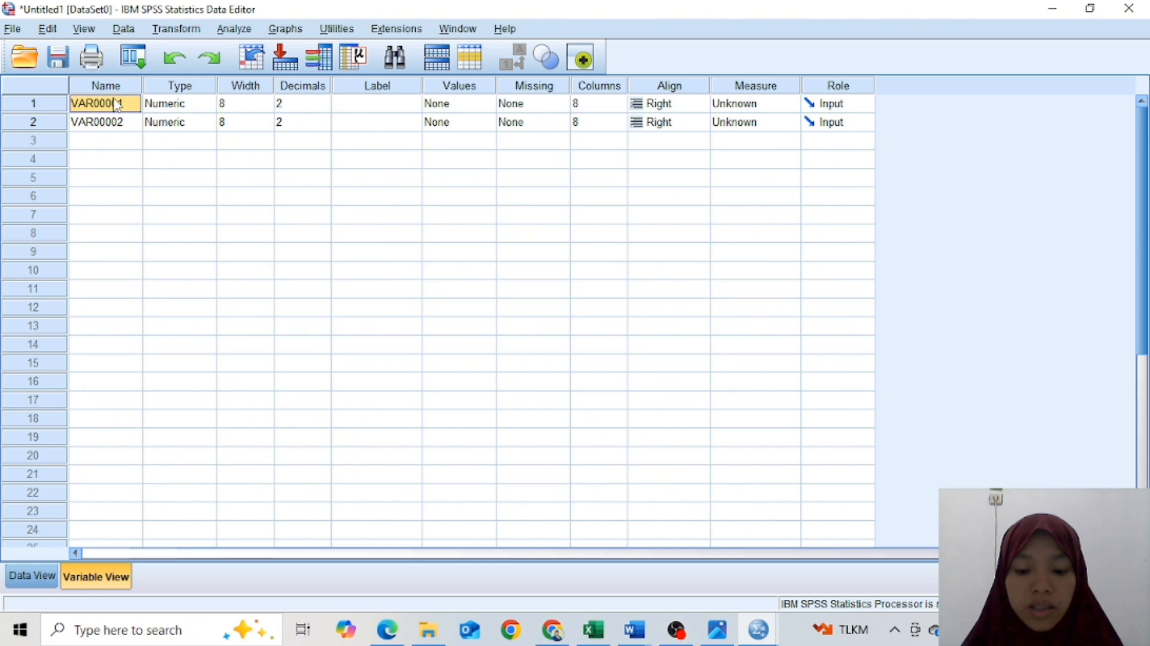
{"action": "type", "text": "nomor"}
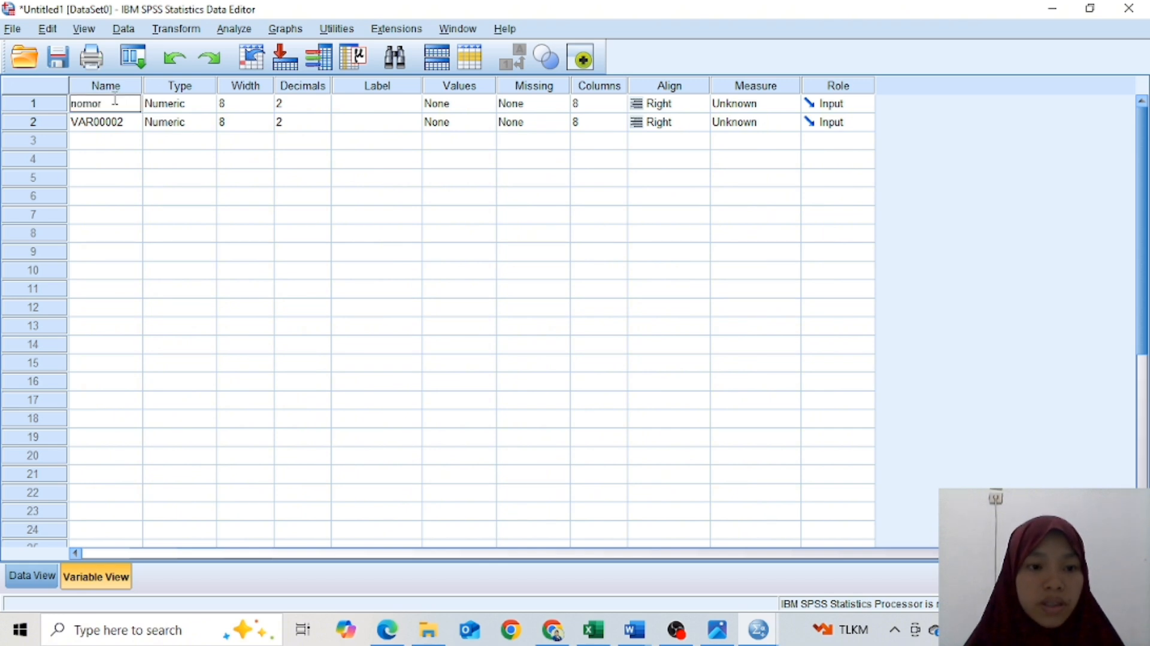
{"action": "key", "text": "Return"}
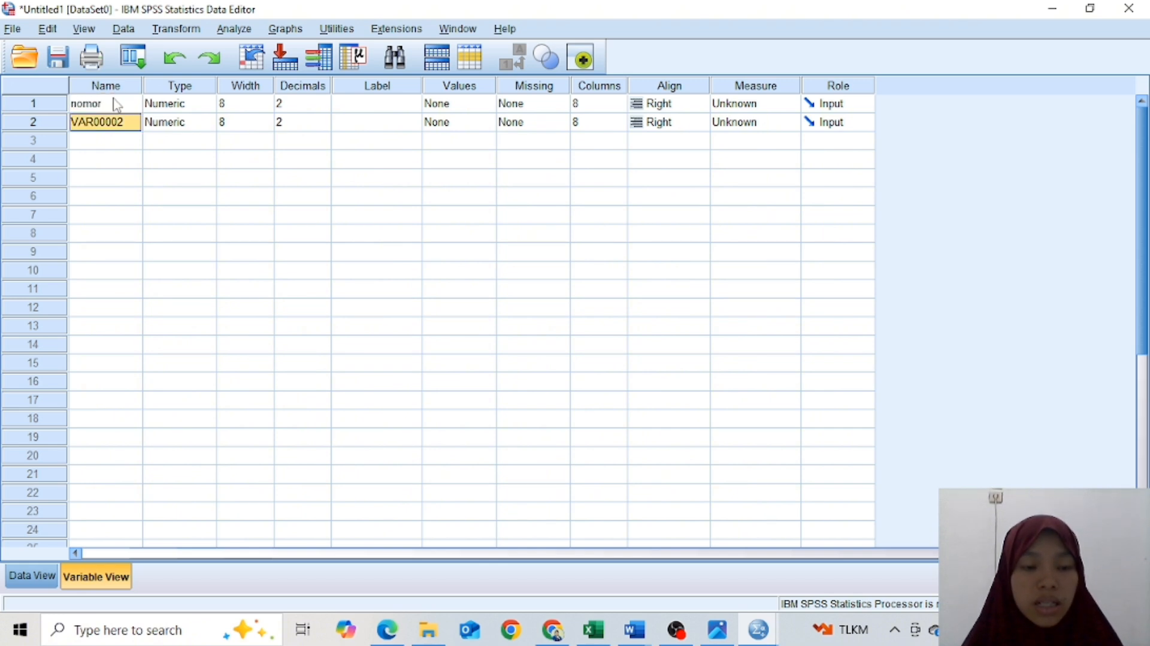
{"action": "type", "text": "nil"}
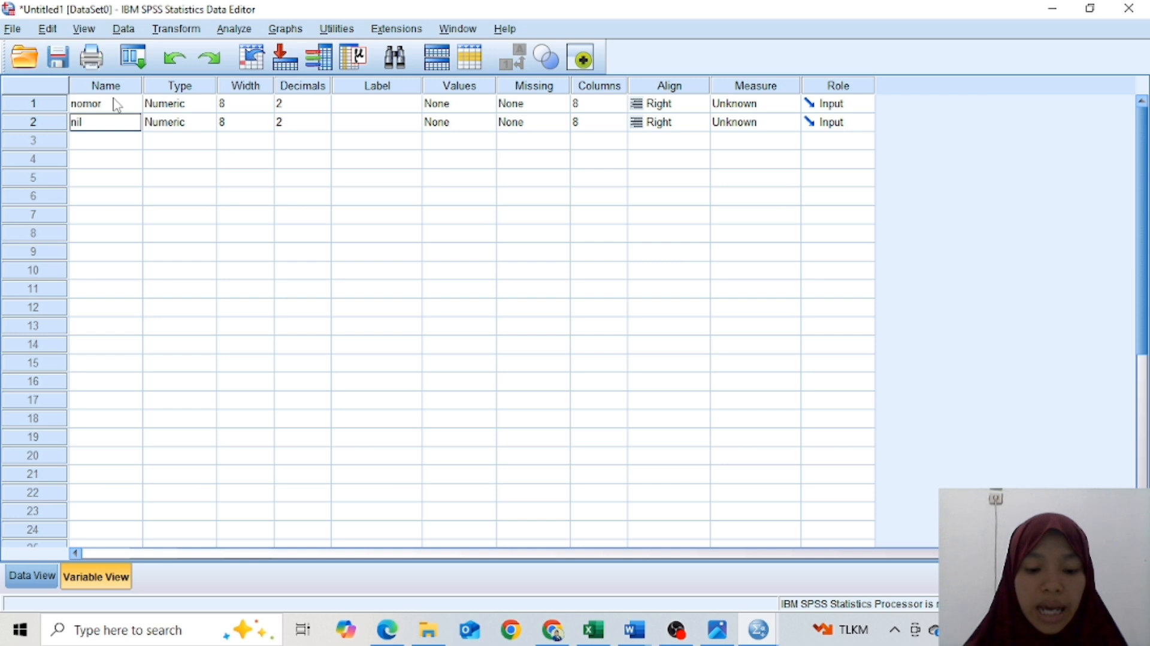
{"action": "type", "text": "ai"}
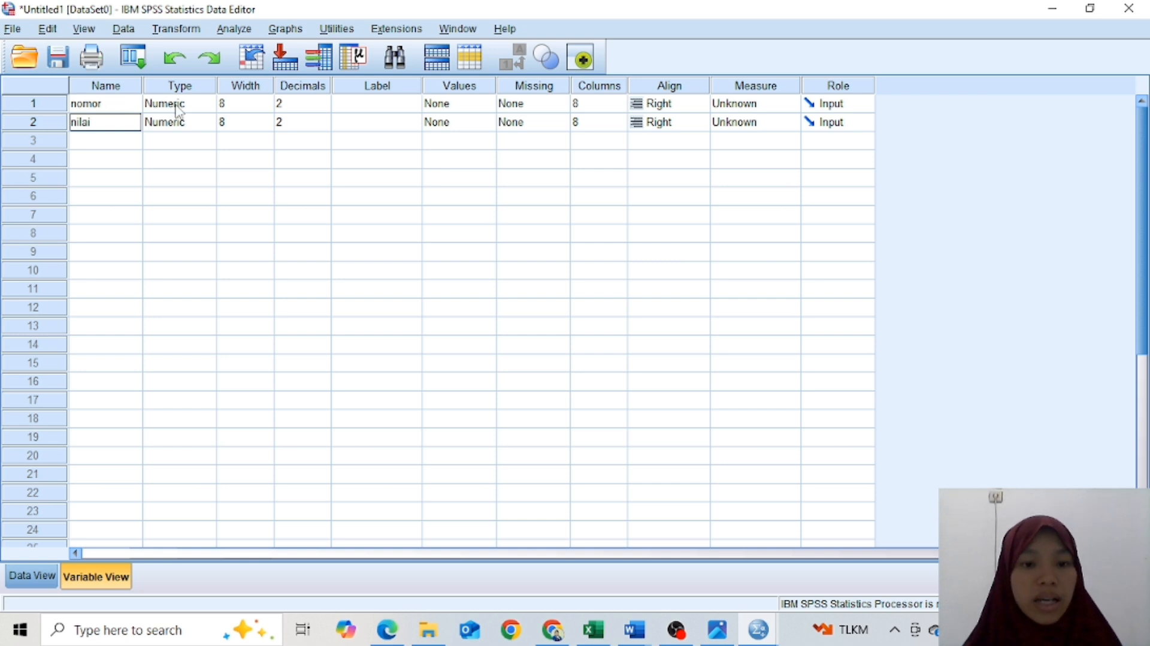
Step: Set the decimals to 0 for nomor and 2 for nilai, and return to the data values
{"action": "left_click", "coordinate": [299, 106]}
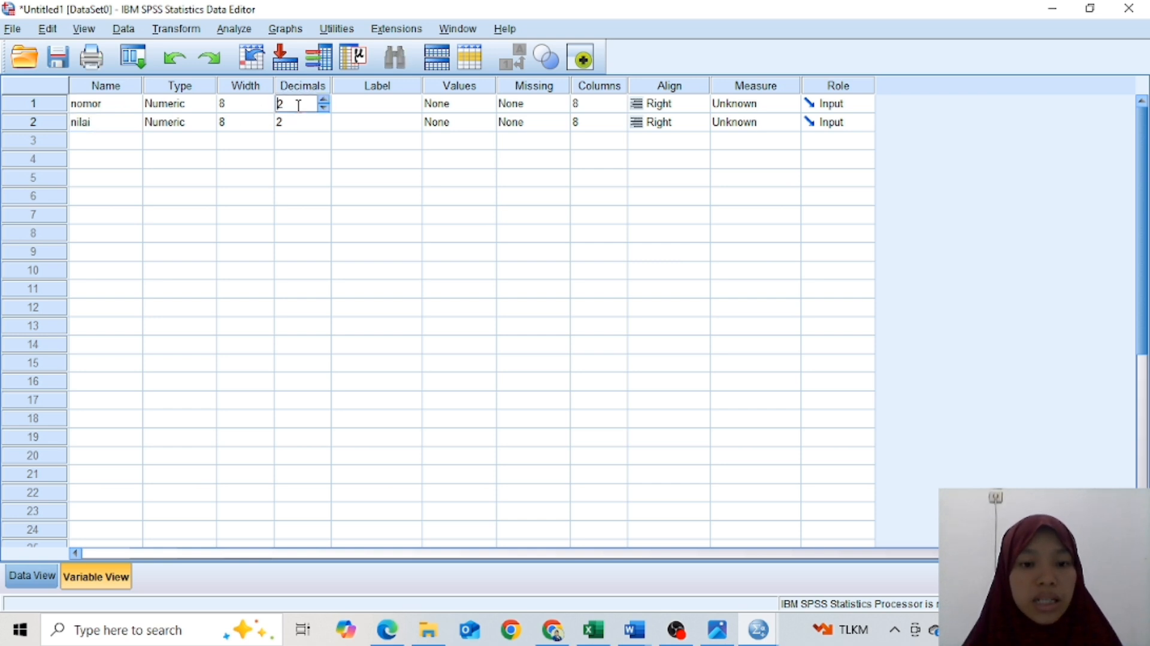
{"action": "left_click", "coordinate": [328, 110]}
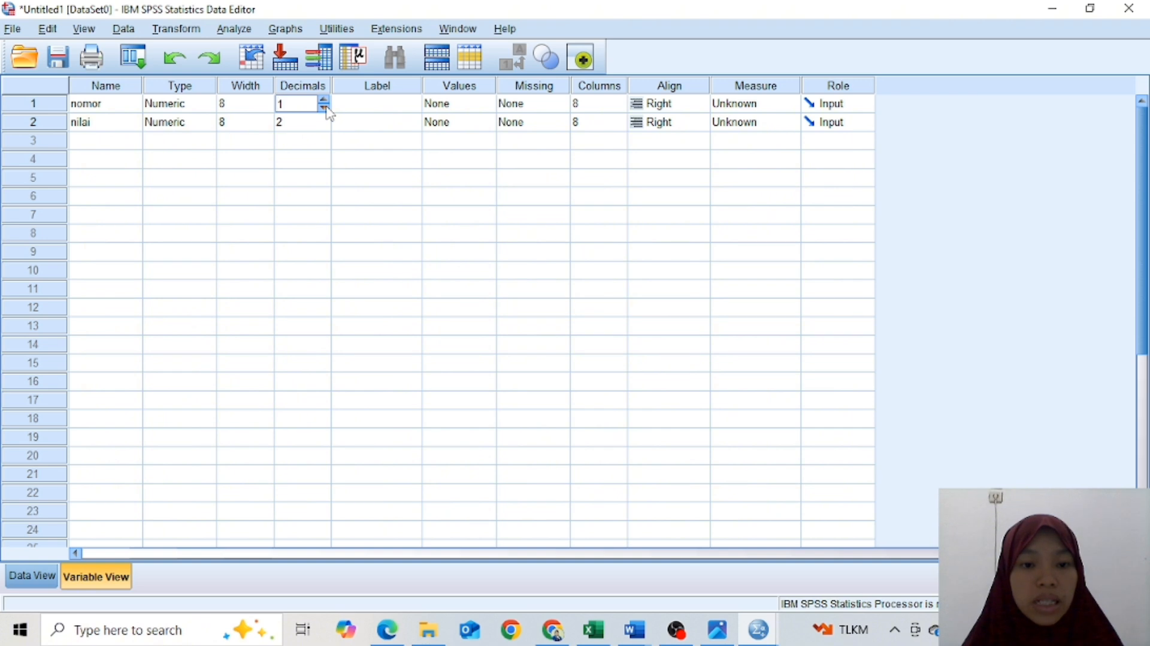
{"action": "left_click", "coordinate": [328, 110]}
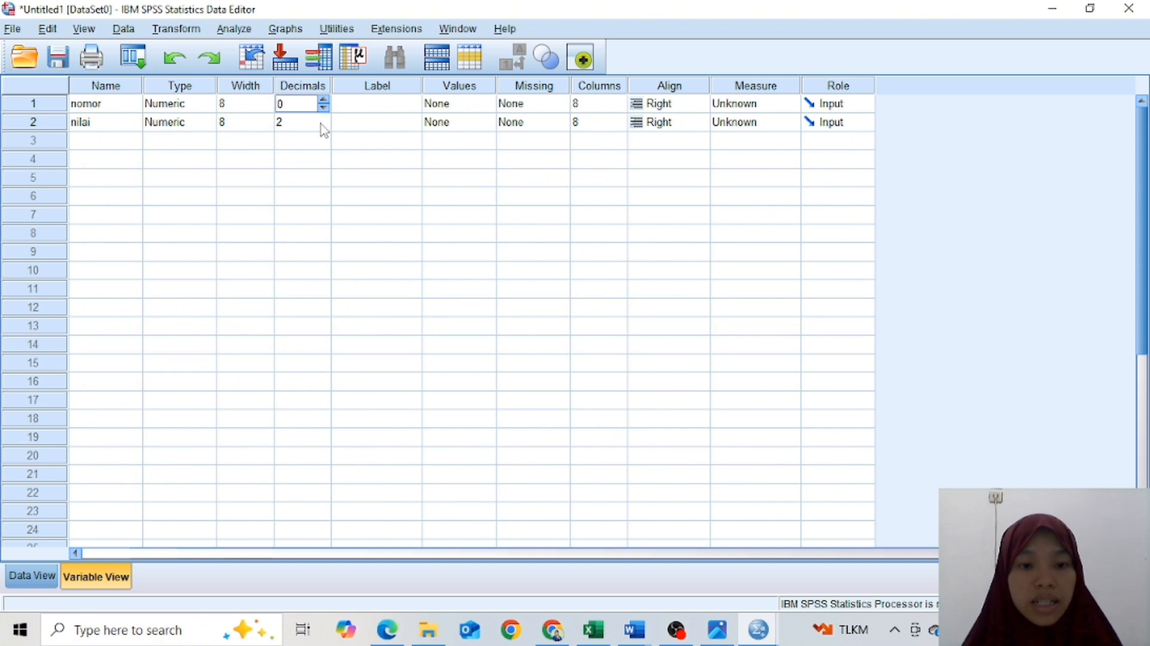
{"action": "left_click", "coordinate": [322, 126]}
{"action": "left_click", "coordinate": [322, 126]}
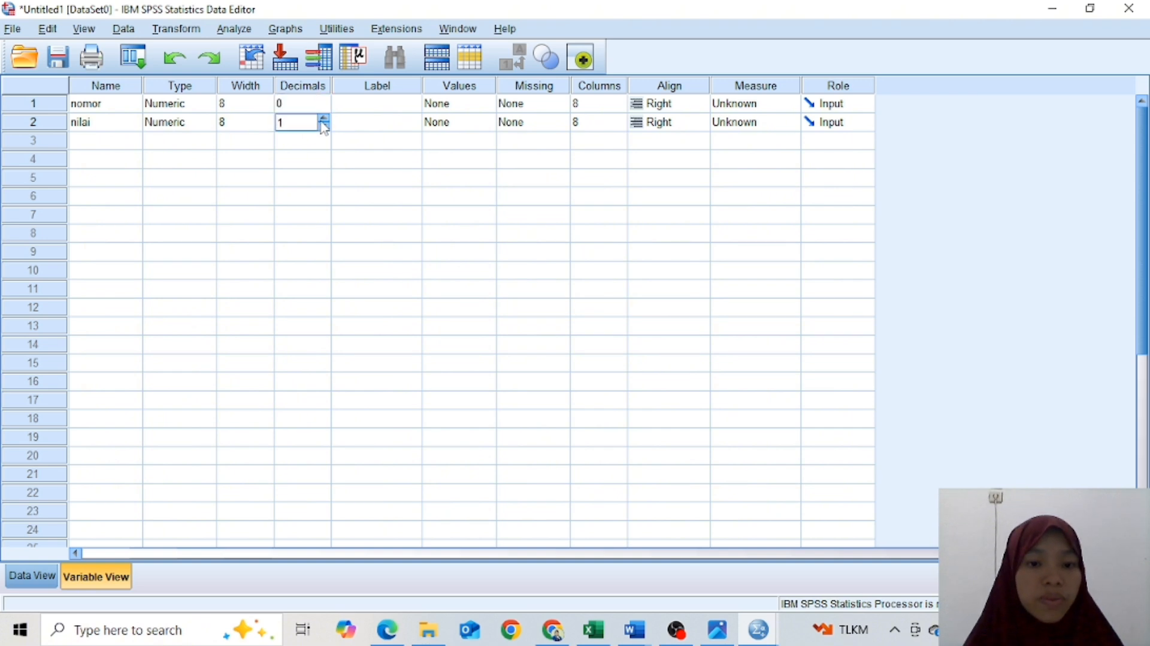
{"action": "left_click", "coordinate": [323, 121]}
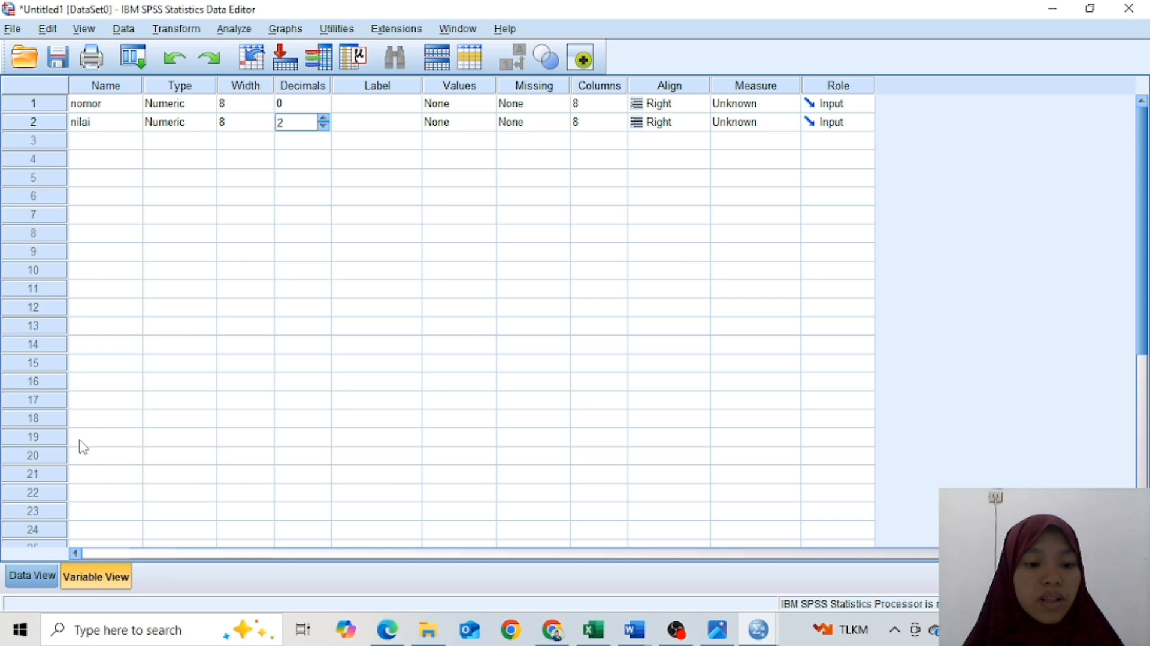
{"action": "left_click", "coordinate": [33, 576]}
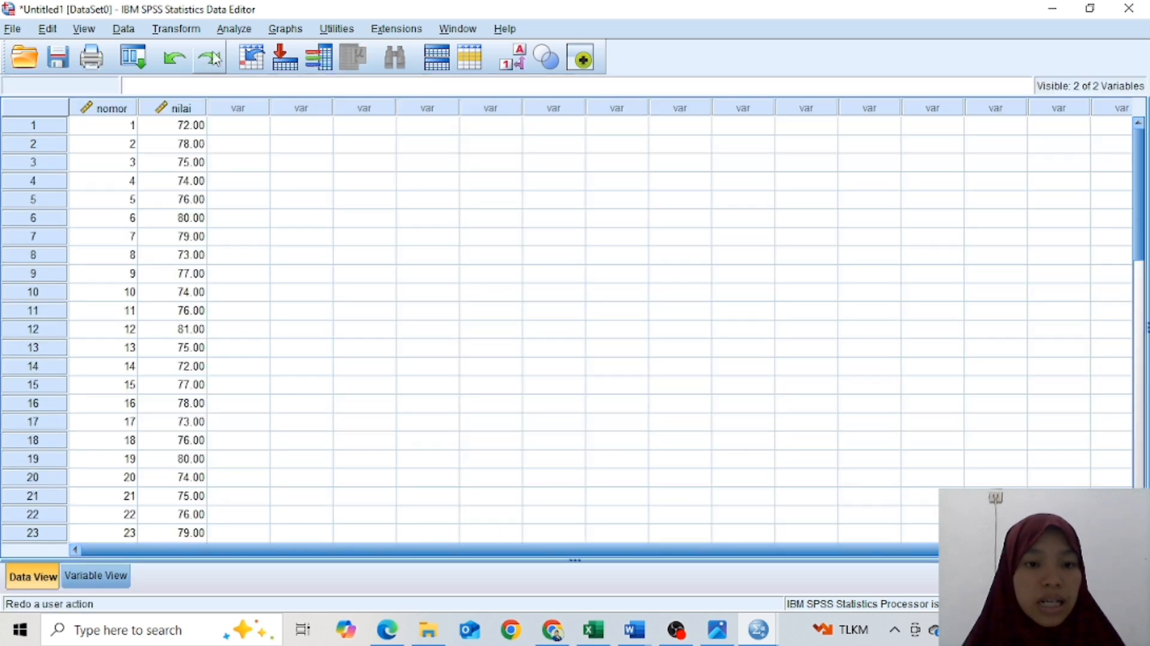
Step: Open the One-Sample T Test and add nilai as the test variable
{"action": "left_click", "coordinate": [233, 28]}
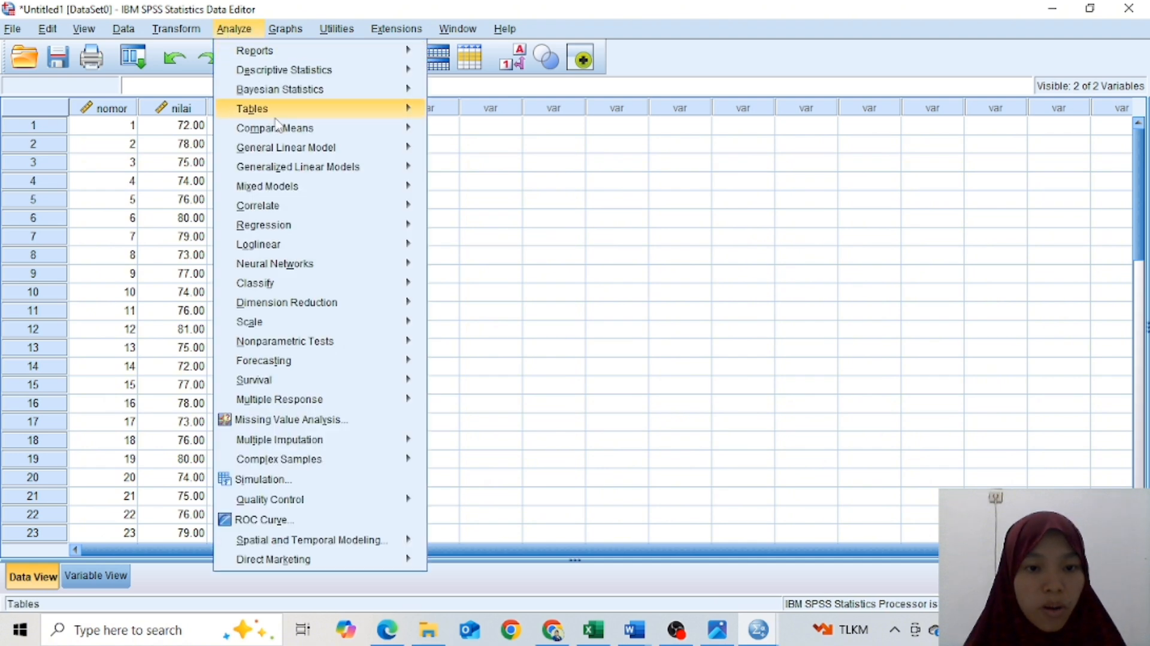
{"action": "mouse_move", "coordinate": [330, 129]}
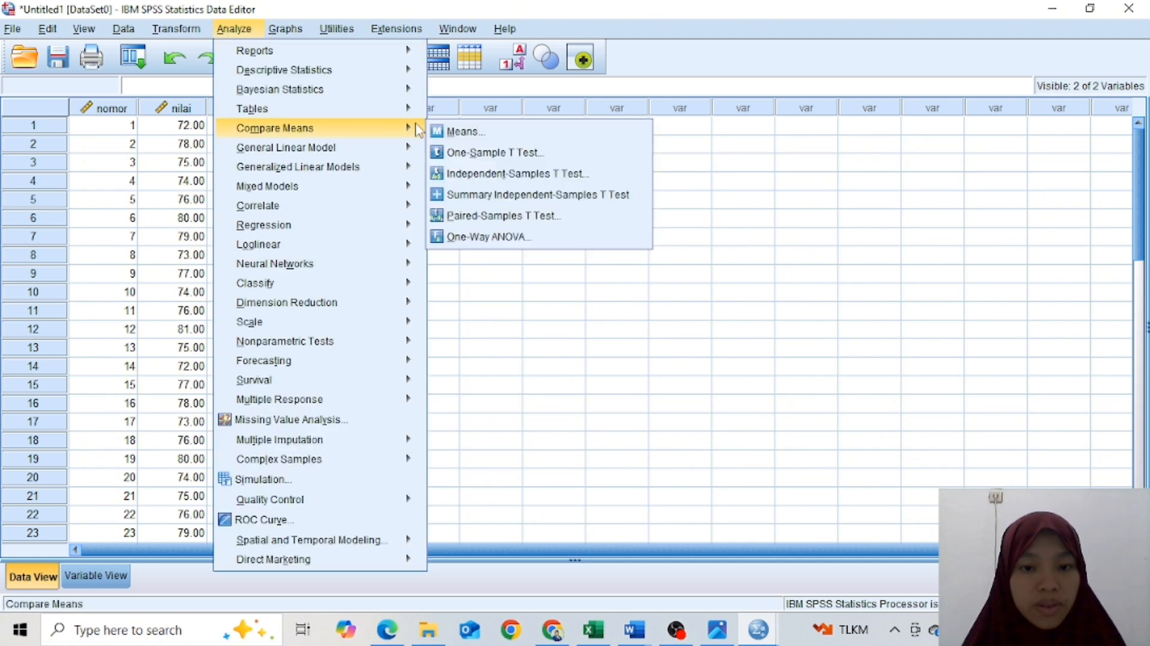
{"action": "left_click", "coordinate": [457, 154]}
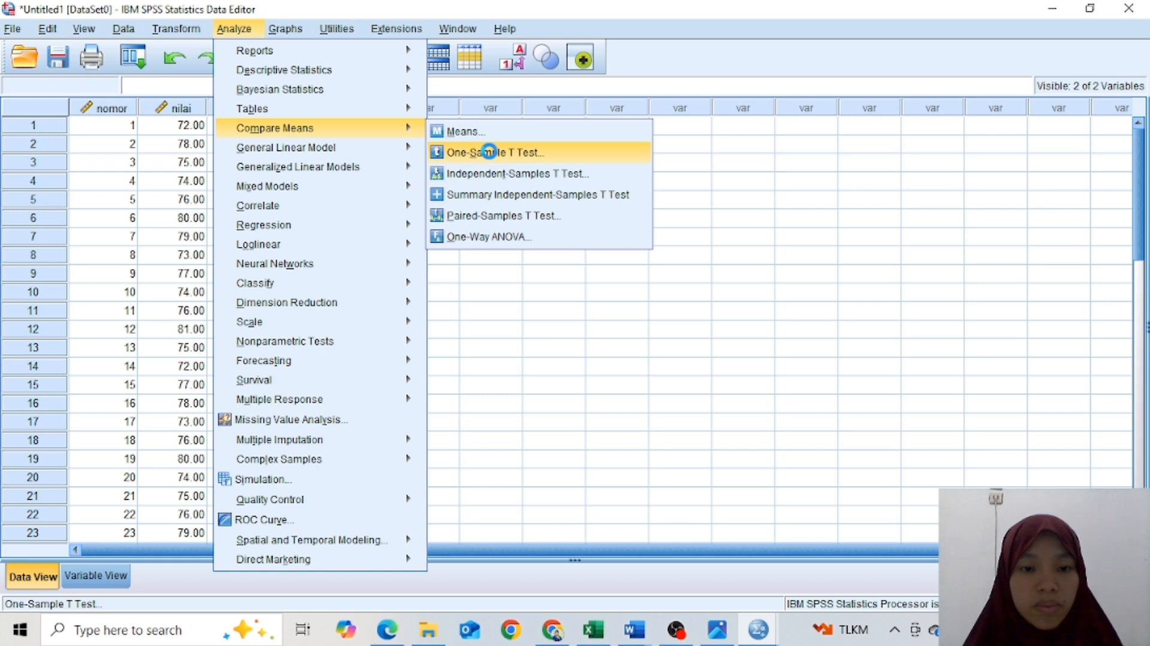
{"action": "left_click", "coordinate": [554, 155]}
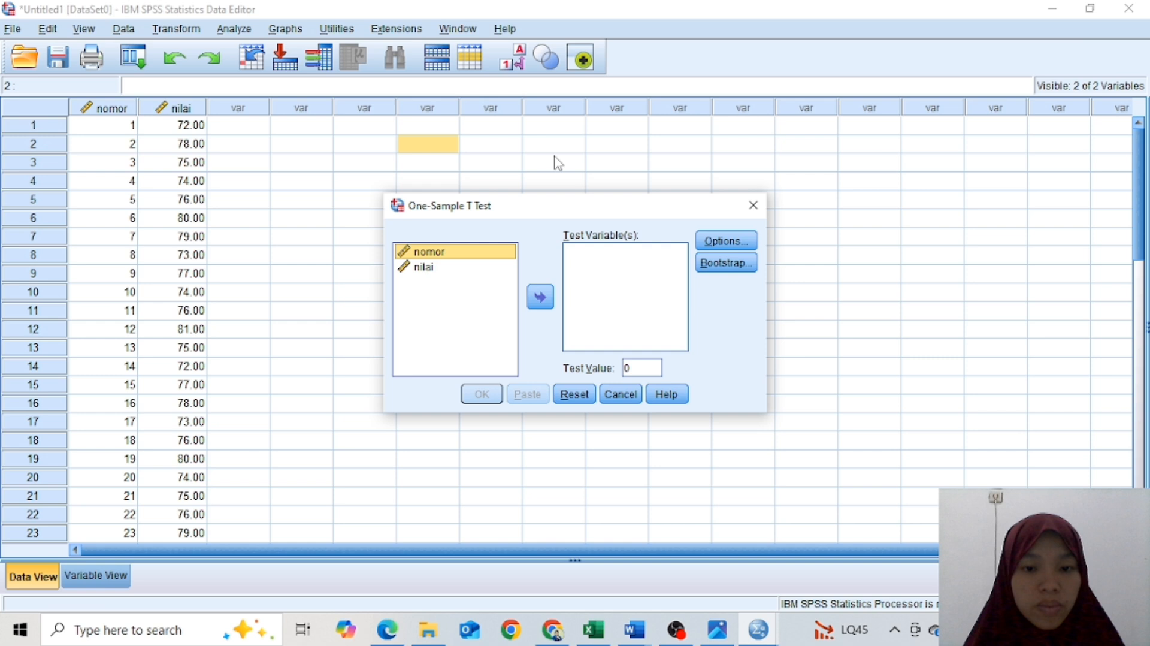
{"action": "left_click", "coordinate": [446, 271]}
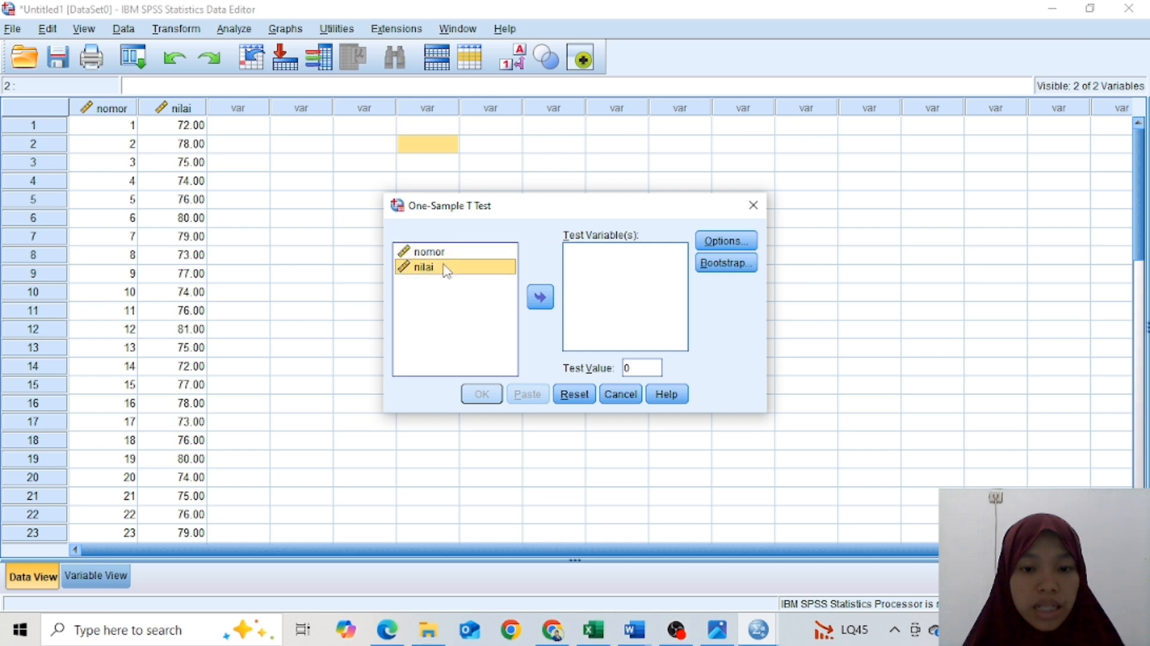
{"action": "left_click", "coordinate": [541, 297]}
Step: Set the test value to 75, accept the 95% confidence interval with cases excluded analysis by analysis, and run the test
{"action": "double_click", "coordinate": [639, 366]}
{"action": "type", "text": "7"}
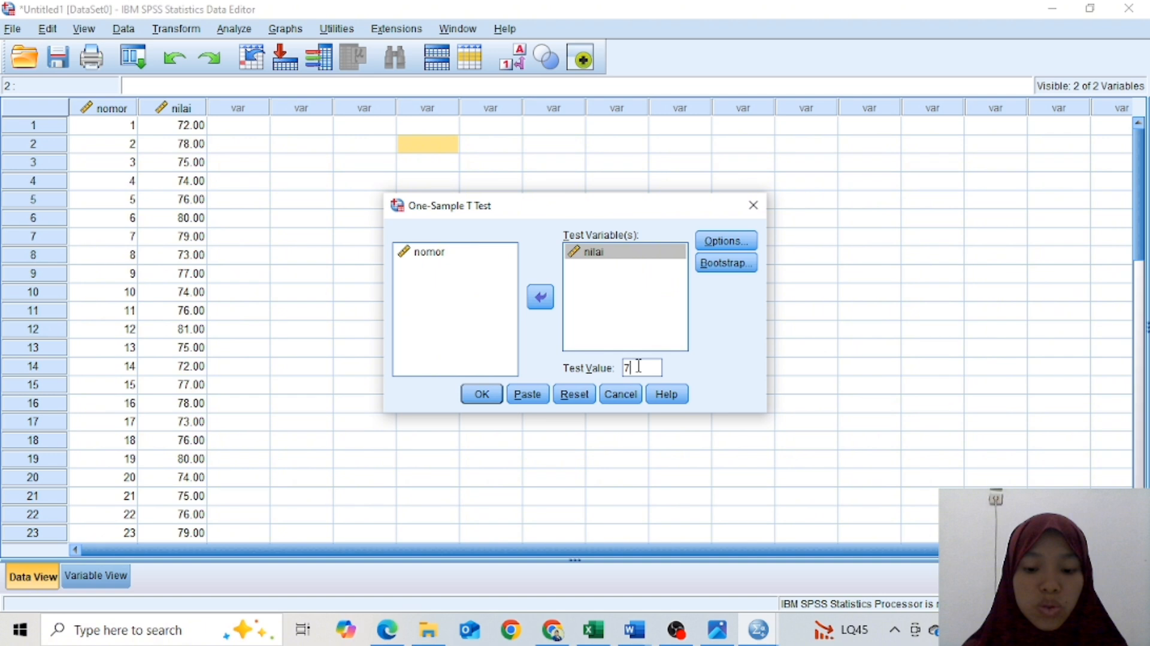
{"action": "type", "text": "5"}
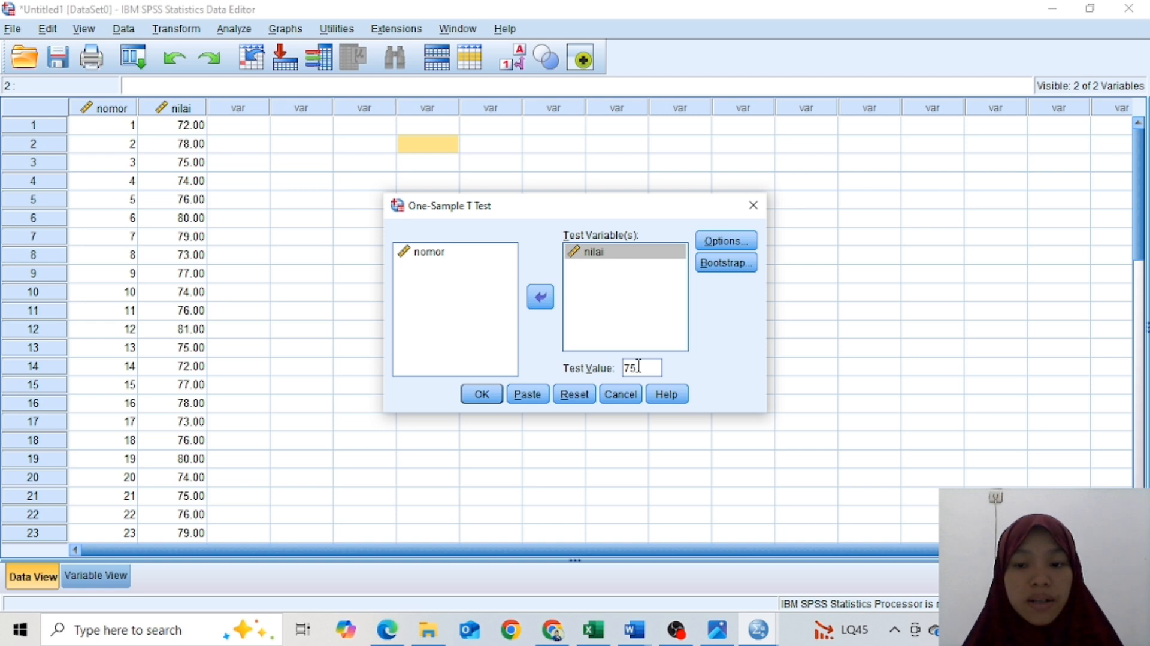
{"action": "left_click", "coordinate": [748, 245]}
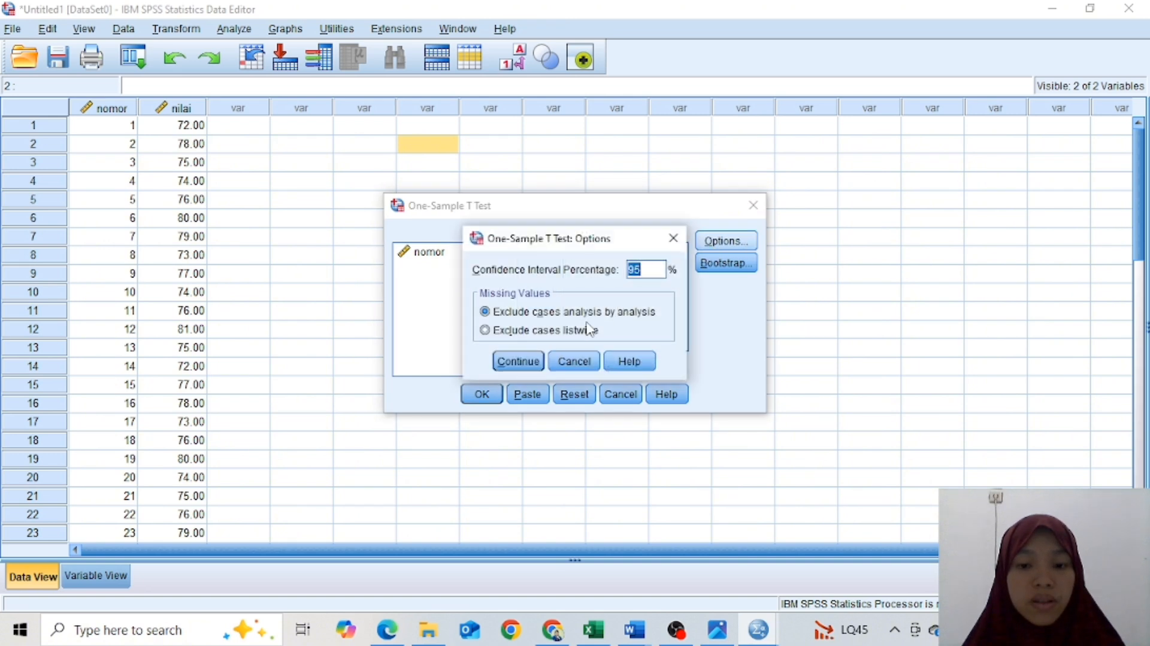
{"action": "left_click", "coordinate": [520, 362]}
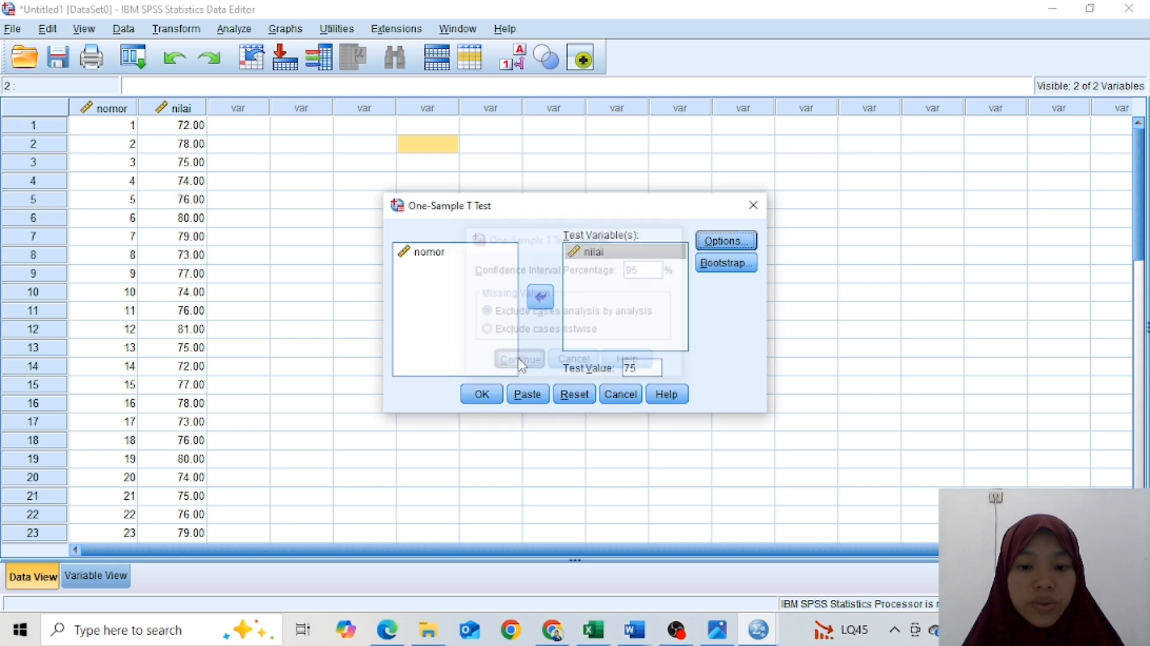
{"action": "left_click", "coordinate": [483, 395]}
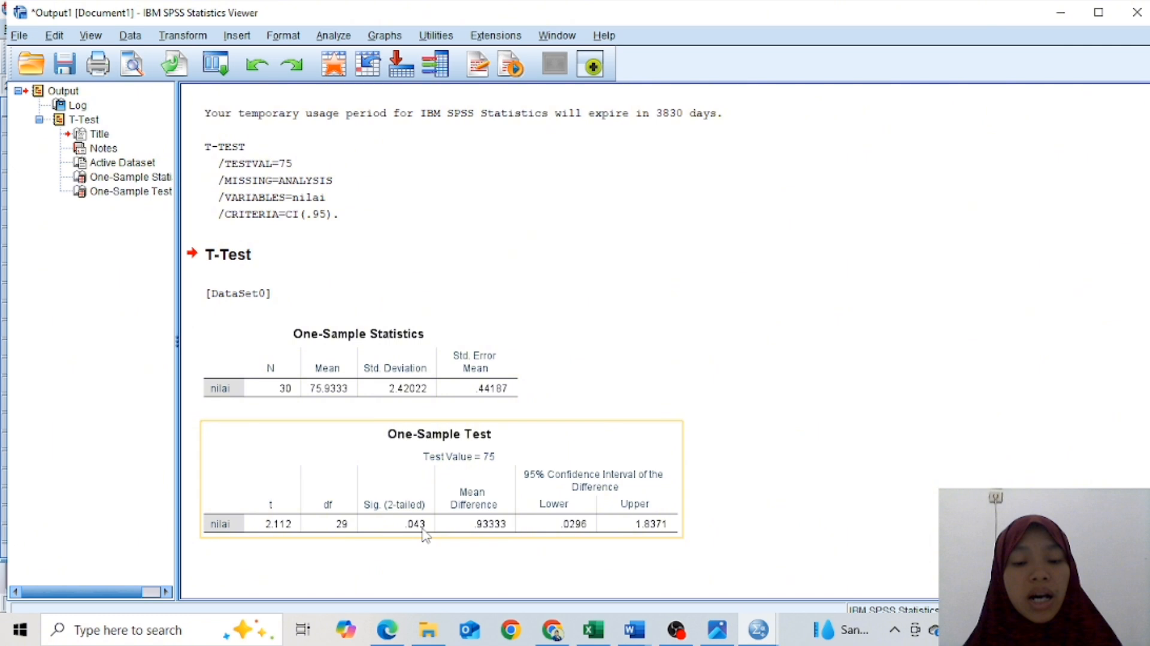
Step: Switch to the SOAL Video SPSS document in Word and reread the question 2 text above the score table
{"action": "left_click", "coordinate": [634, 630]}
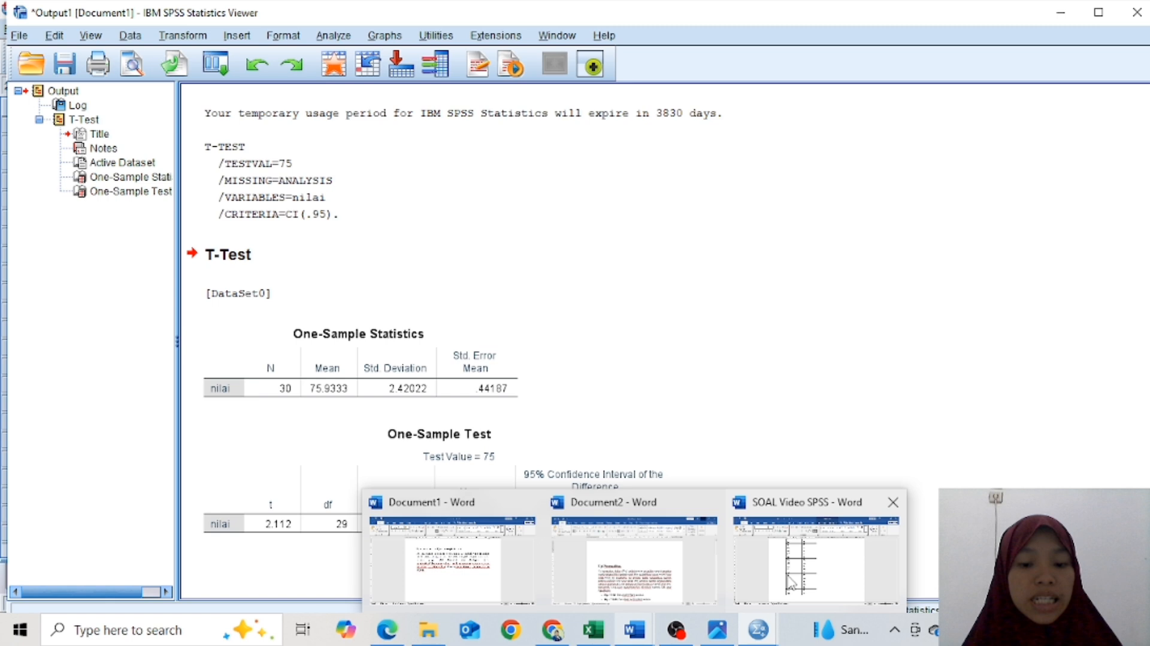
{"action": "left_click", "coordinate": [792, 580]}
{"action": "key", "text": "Page_Up"}
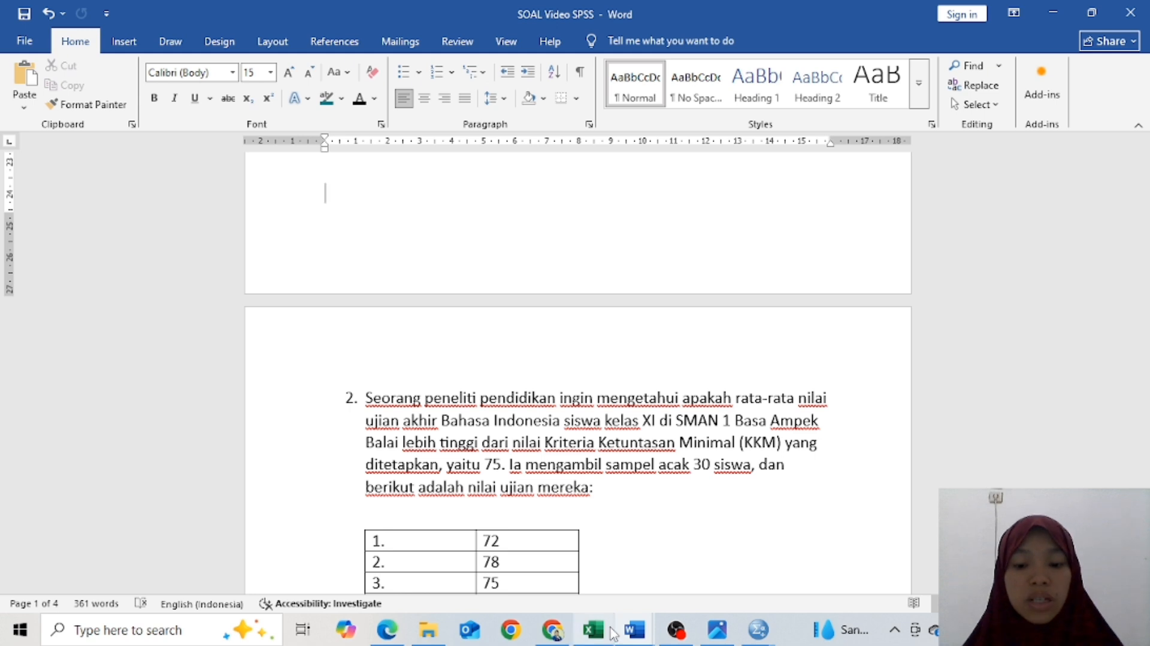
{"action": "mouse_move", "coordinate": [654, 631]}
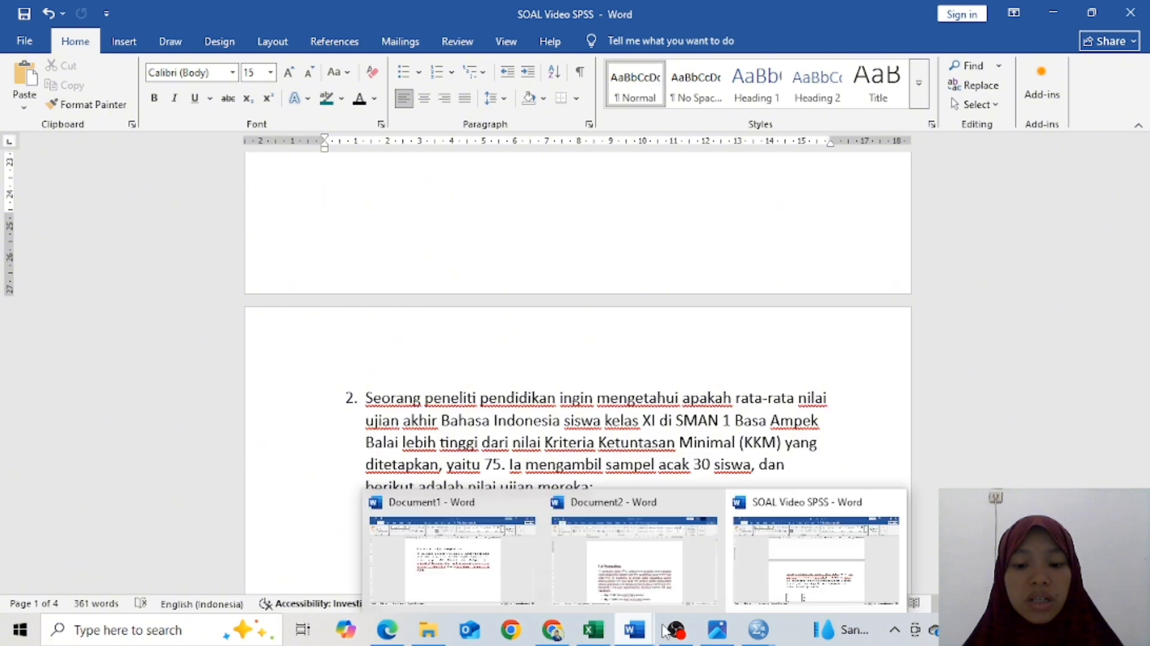